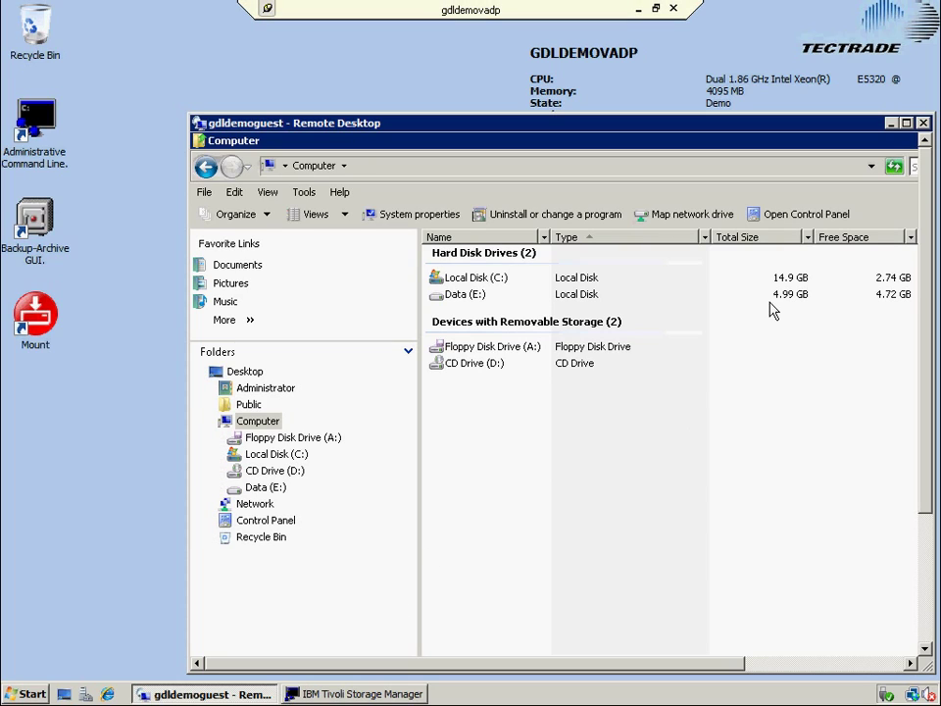
{"action": "left_click", "coordinate": [500, 281]}
{"action": "right_click", "coordinate": [500, 281]}
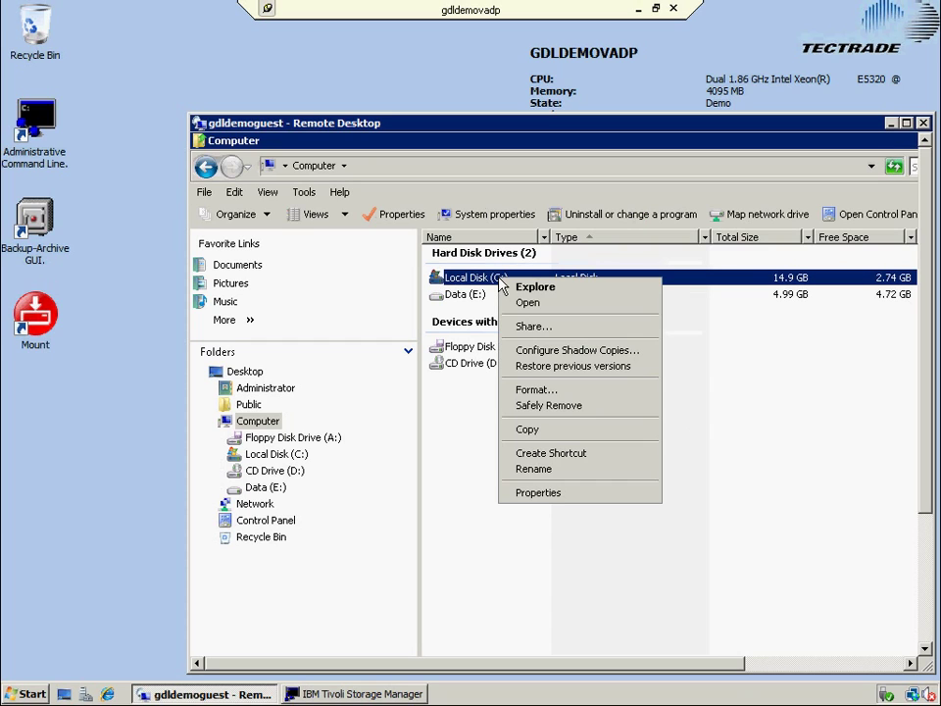
{"action": "left_click", "coordinate": [541, 493]}
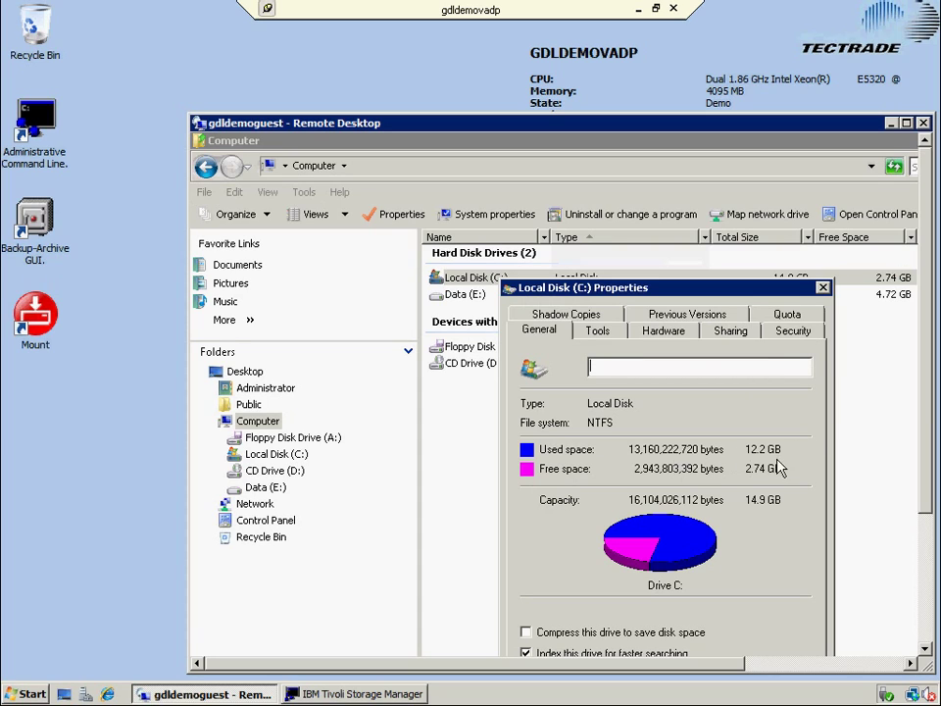
{"action": "left_click", "coordinate": [823, 287]}
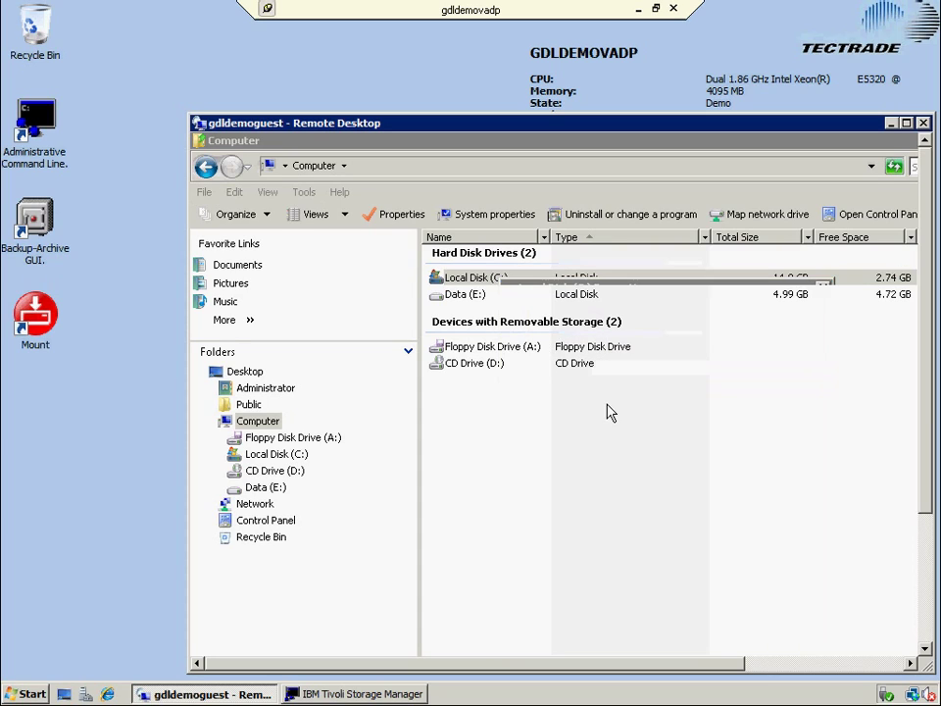
{"action": "left_click", "coordinate": [468, 301]}
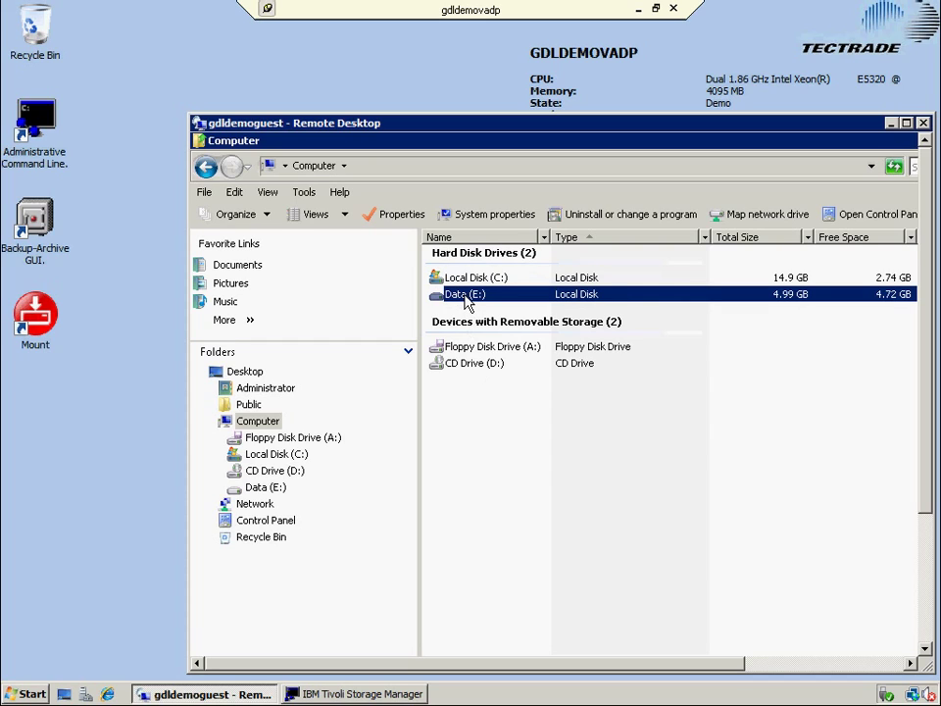
{"action": "right_click", "coordinate": [467, 302]}
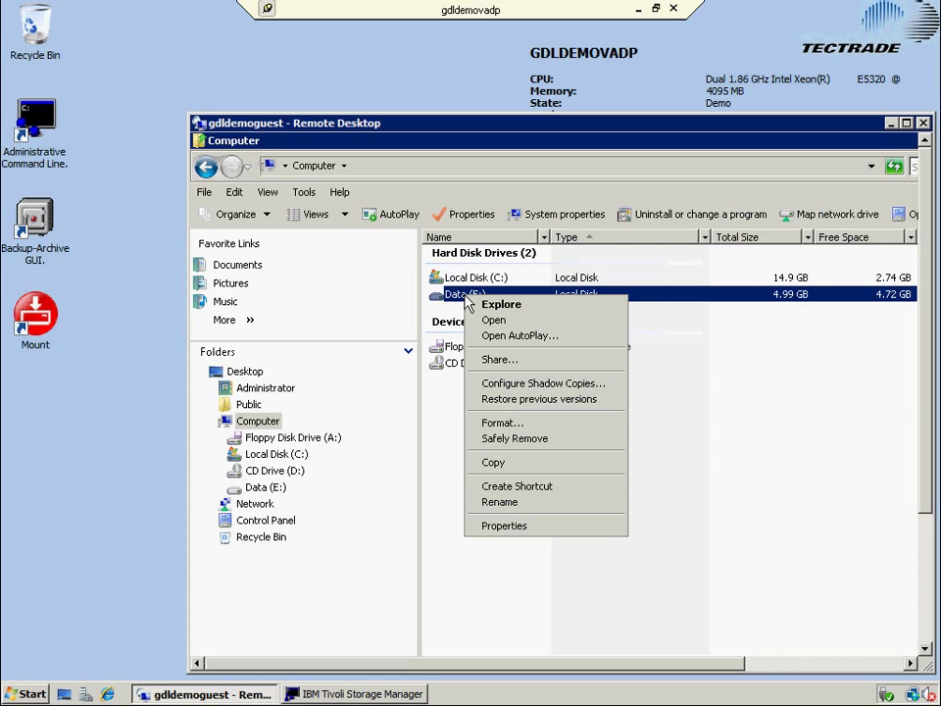
{"action": "left_click", "coordinate": [504, 526]}
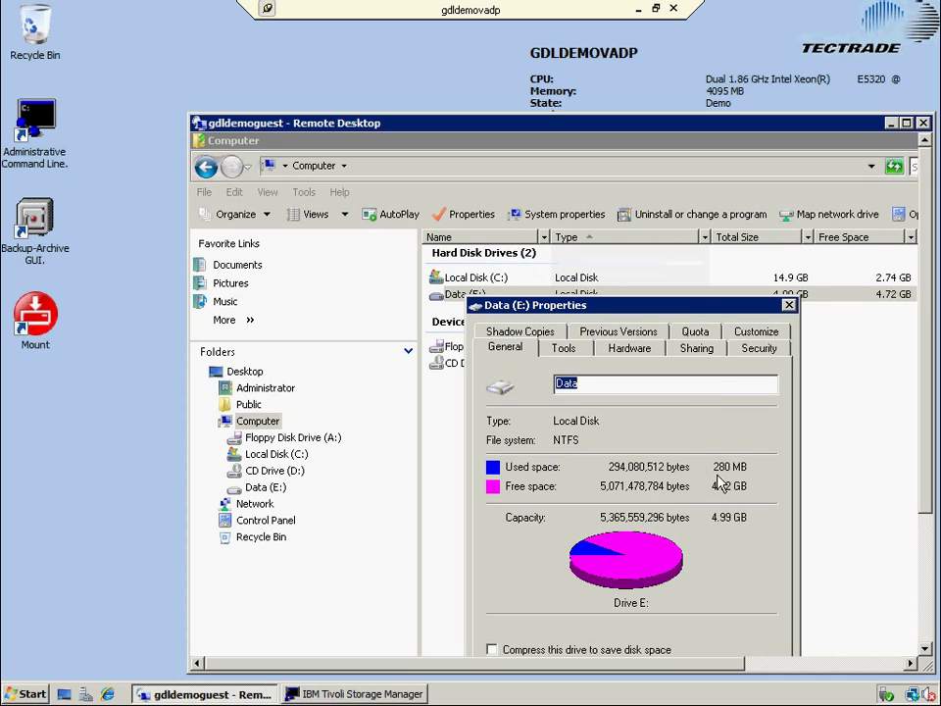
{"action": "left_click", "coordinate": [790, 306]}
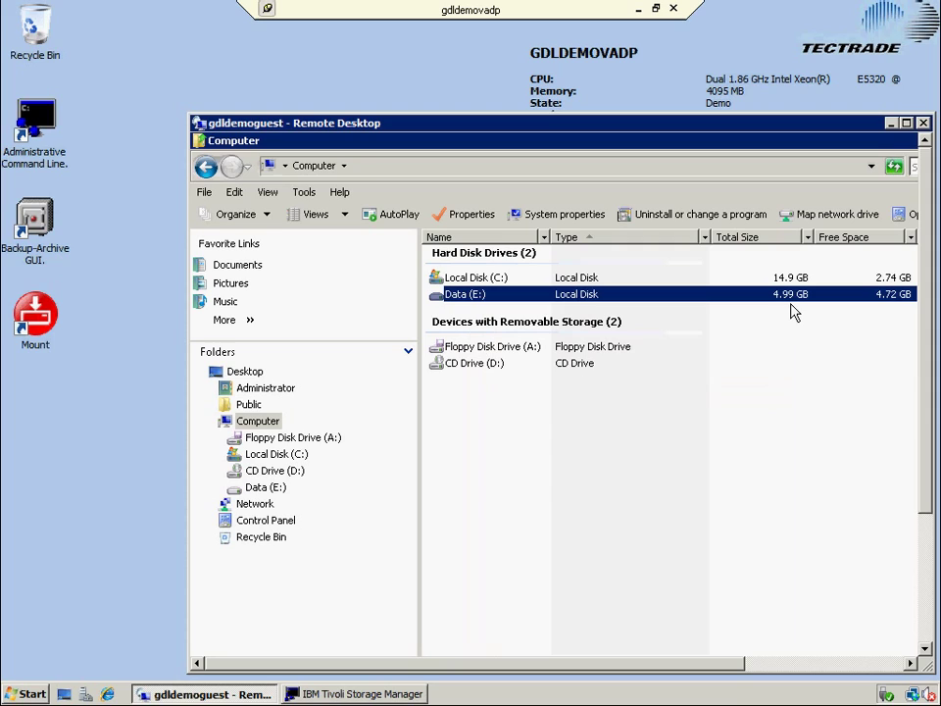
{"action": "left_click", "coordinate": [892, 127]}
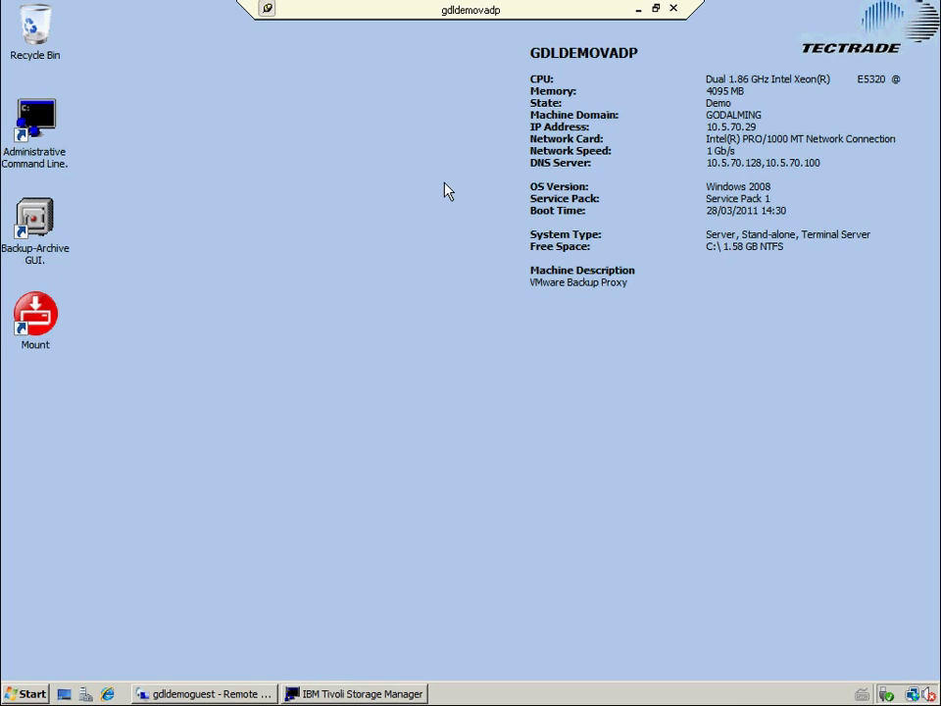
Launch the Backup-Archive GUI from its desktop icon and move its window to the screen centre.
{"action": "double_click", "coordinate": [51, 223]}
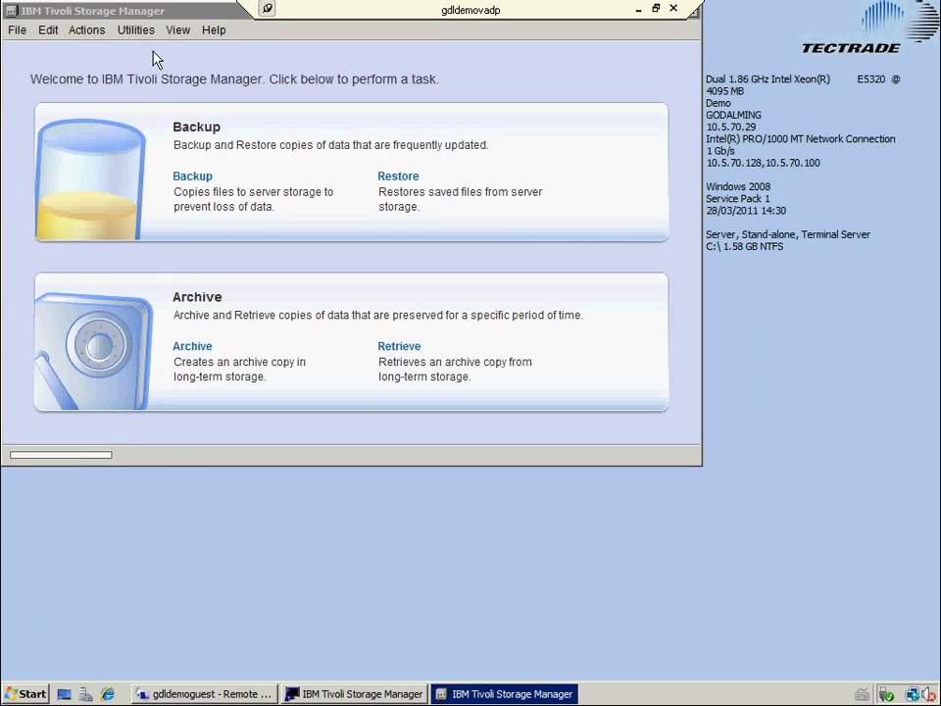
{"action": "left_click_drag", "start_coordinate": [182, 8], "coordinate": [294, 130]}
{"action": "left_click", "coordinate": [159, 145]}
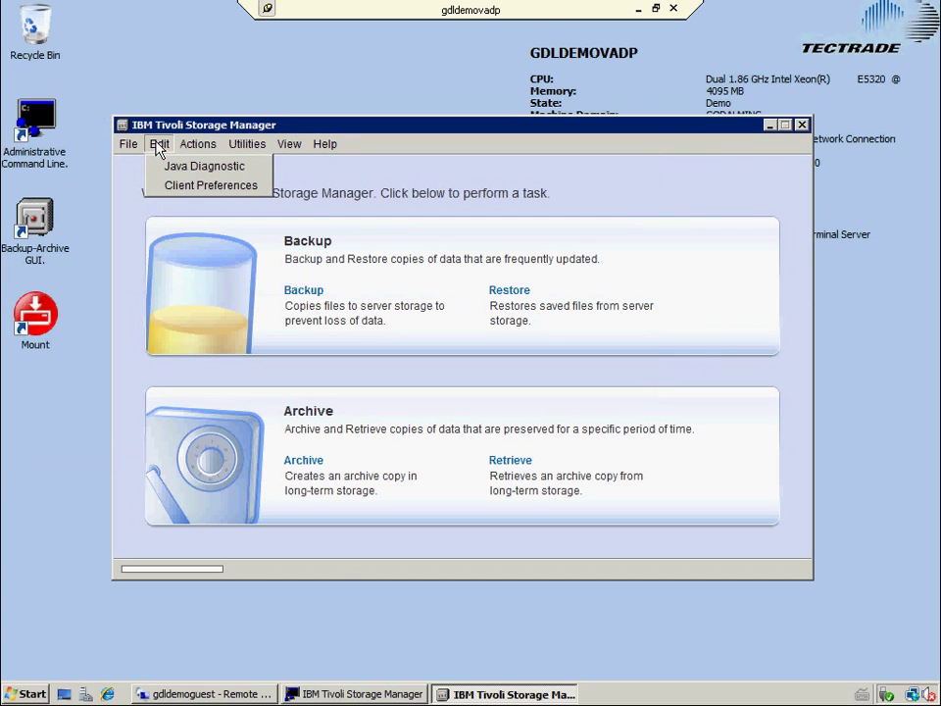
{"action": "left_click", "coordinate": [166, 185]}
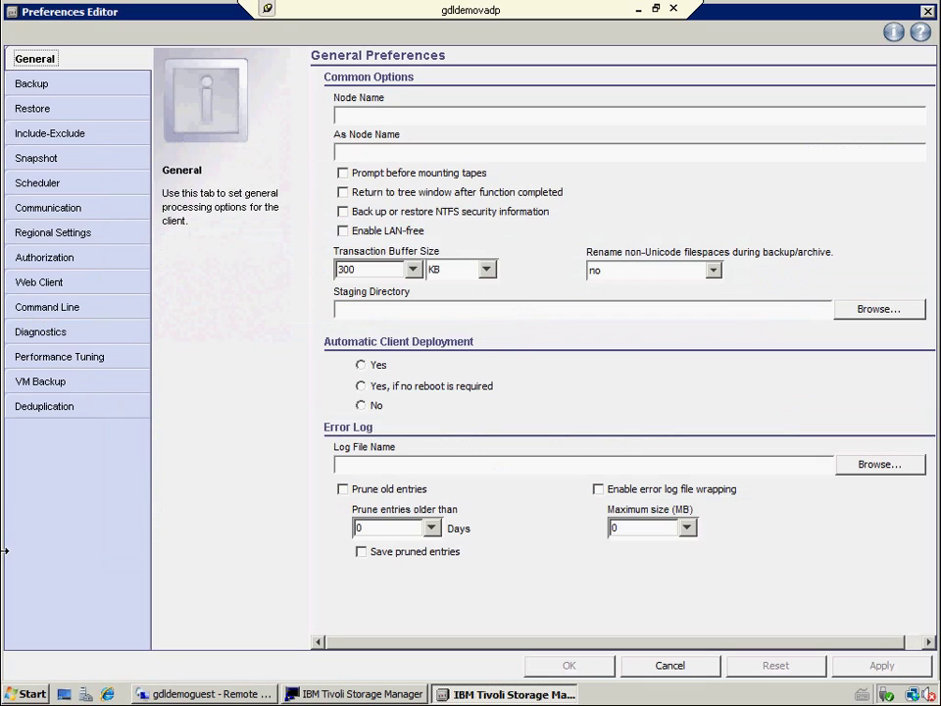
{"action": "left_click", "coordinate": [63, 383]}
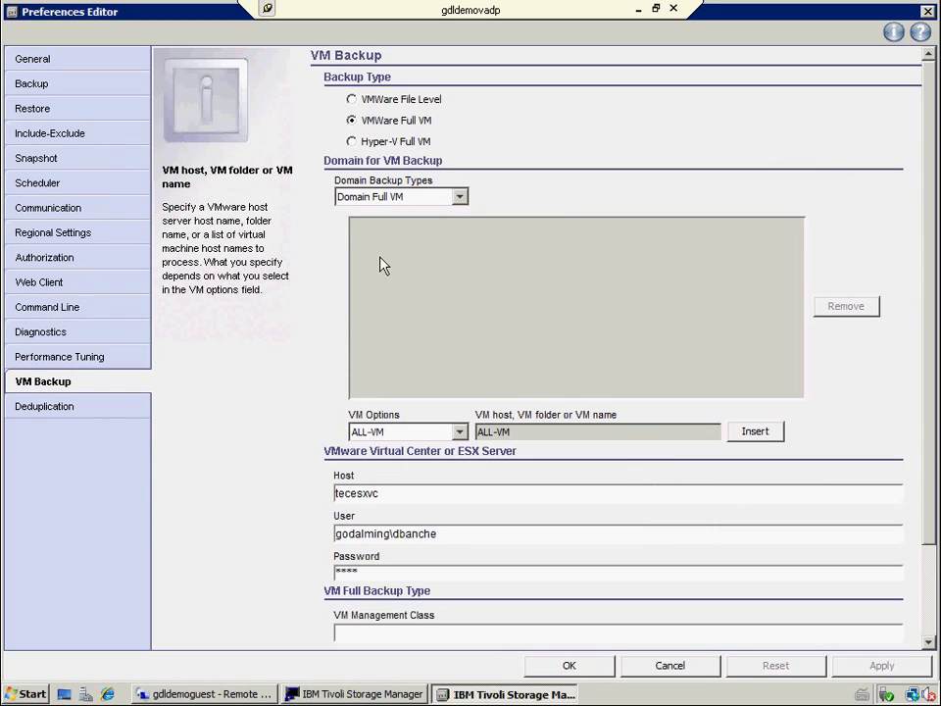
{"action": "left_click", "coordinate": [460, 198]}
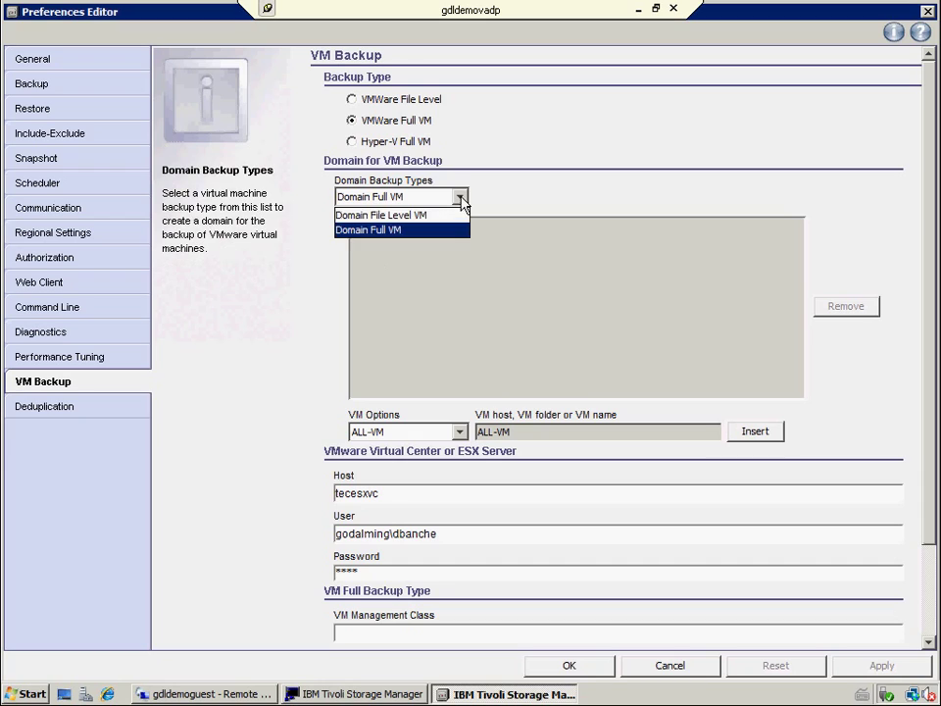
{"action": "left_click", "coordinate": [459, 199]}
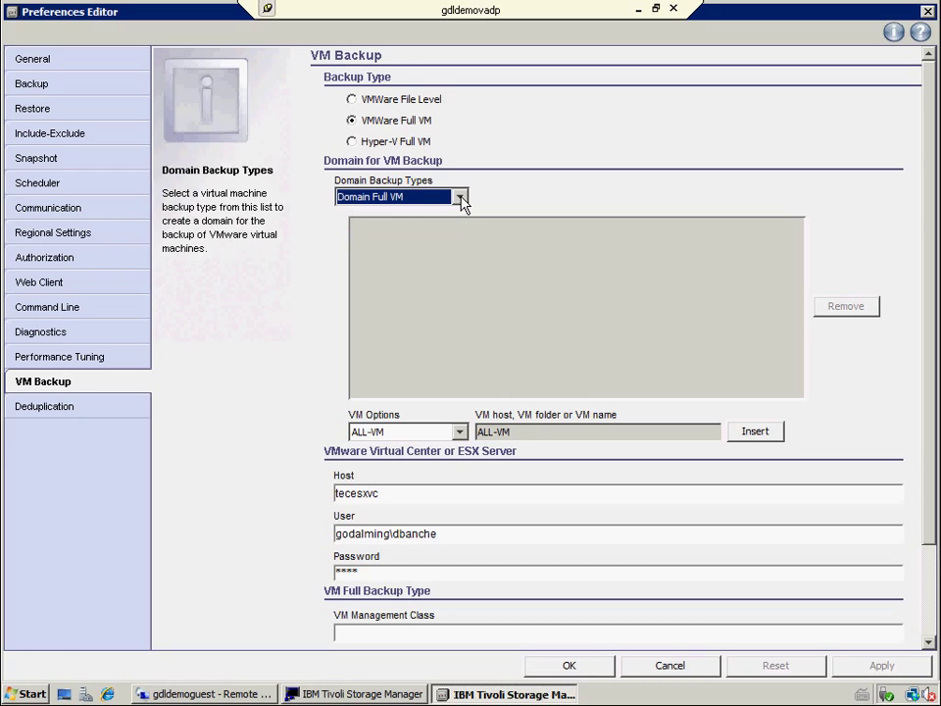
{"action": "left_click", "coordinate": [463, 437]}
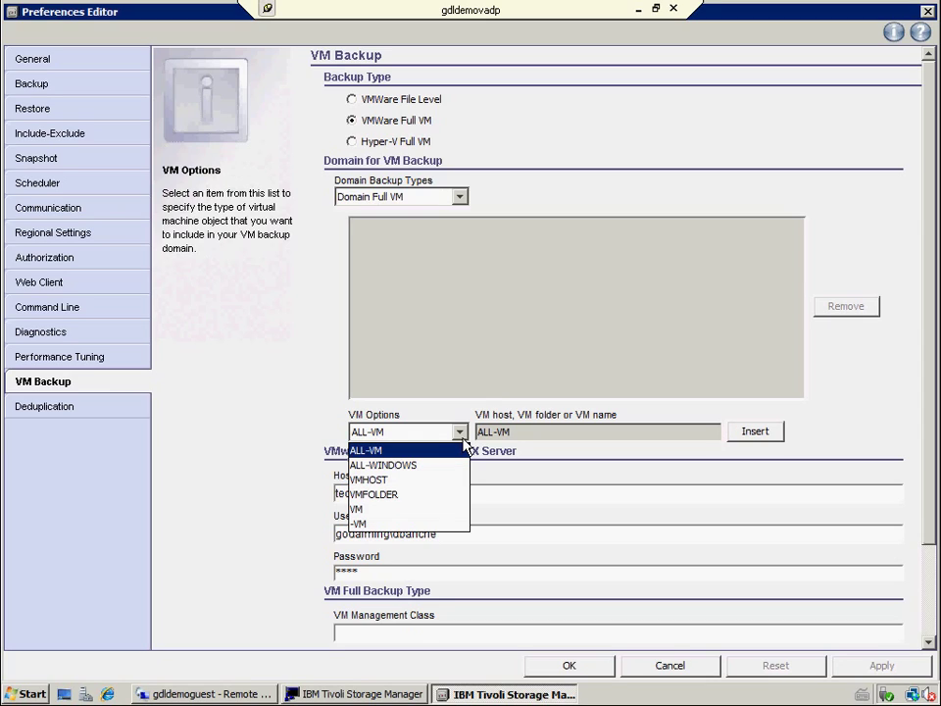
{"action": "left_click", "coordinate": [245, 269]}
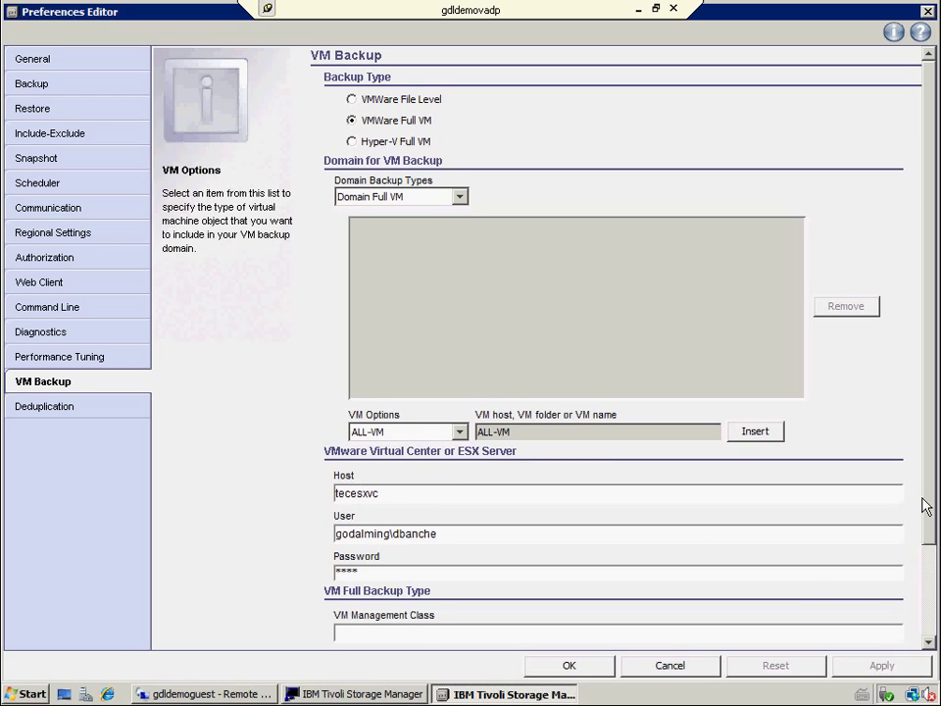
{"action": "scroll", "coordinate": [931, 500], "scroll_direction": "down", "scroll_amount": 3}
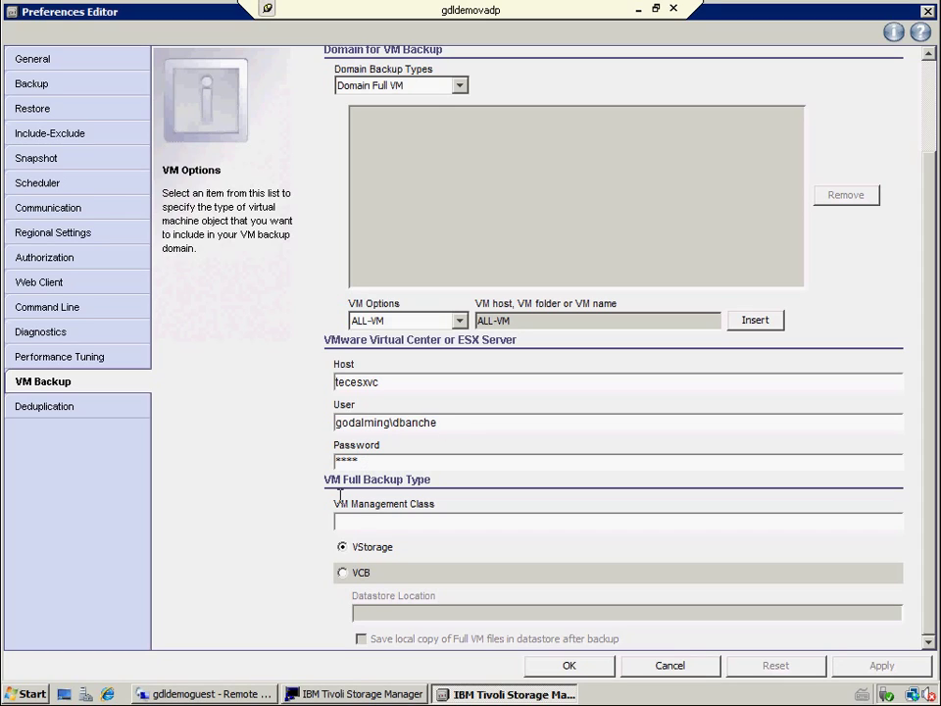
{"action": "left_click", "coordinate": [661, 669]}
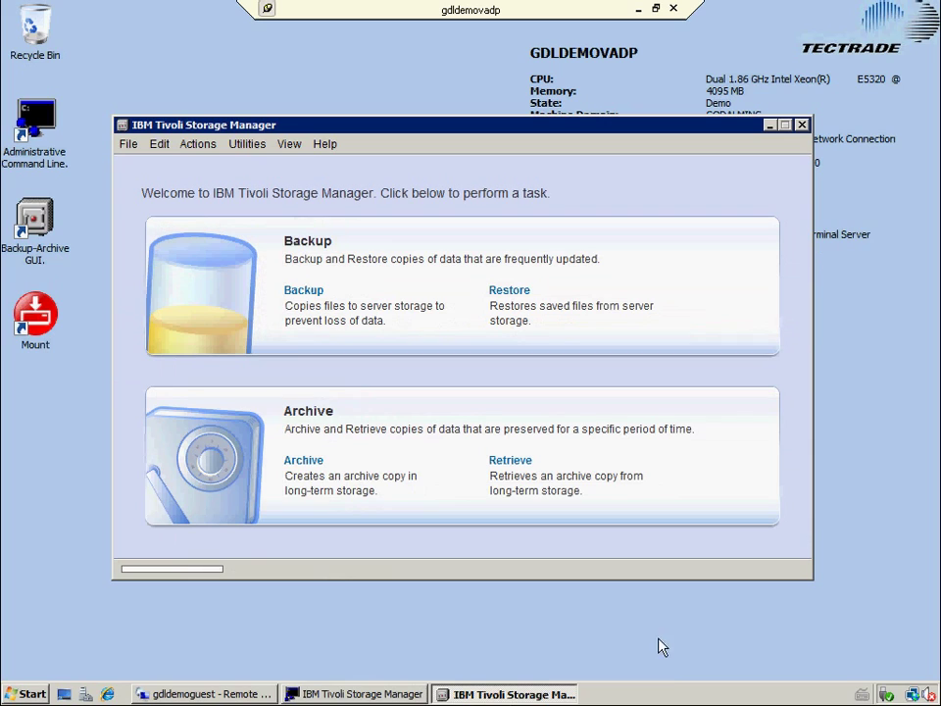
In Backup VM, tick GDLDEMOGUEST under host tecesx03 and choose VMWare Full VM (vStorage) as the backup type.
{"action": "left_click", "coordinate": [186, 149]}
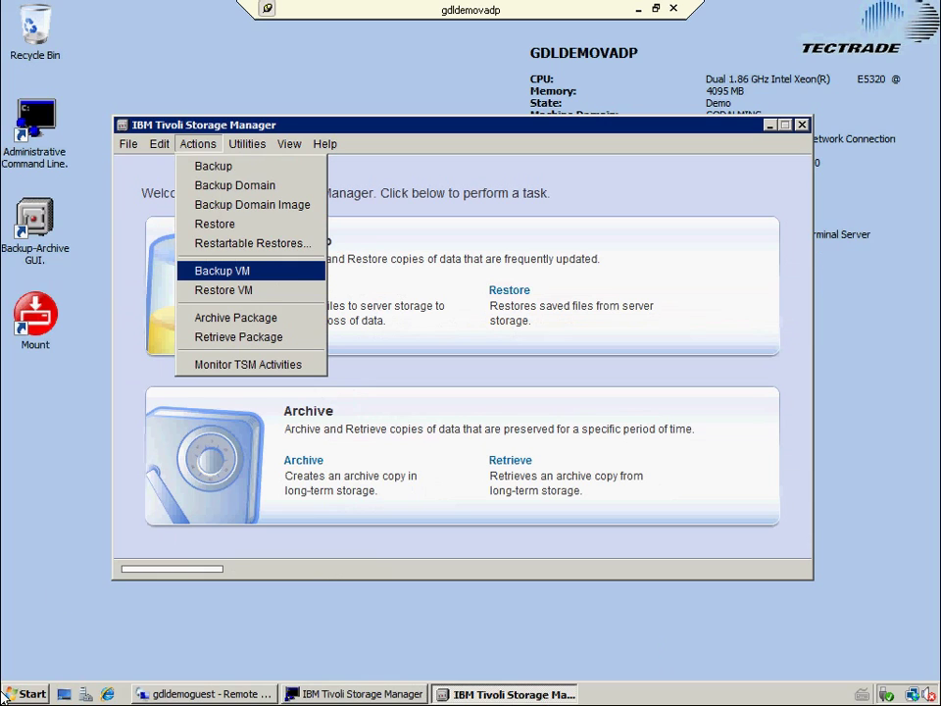
{"action": "key", "text": "Return"}
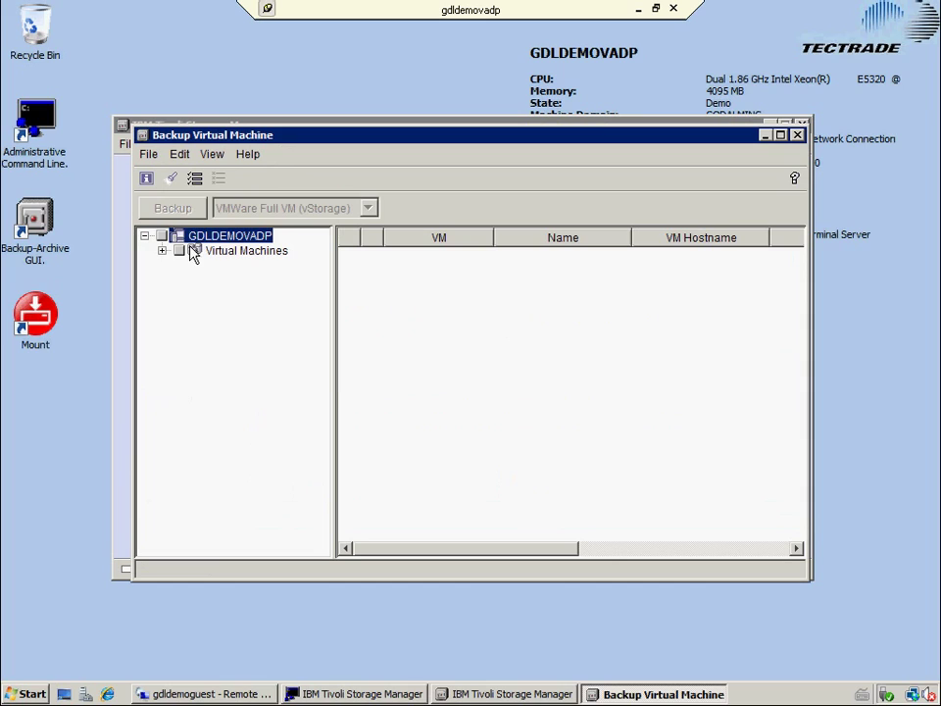
{"action": "left_click", "coordinate": [163, 251]}
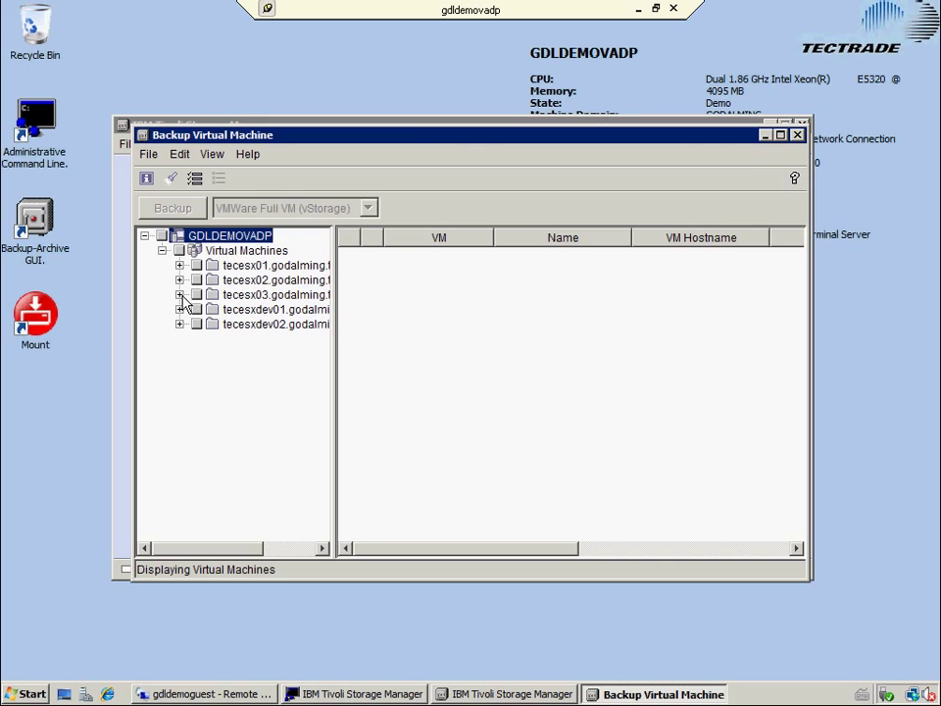
{"action": "left_click", "coordinate": [180, 295]}
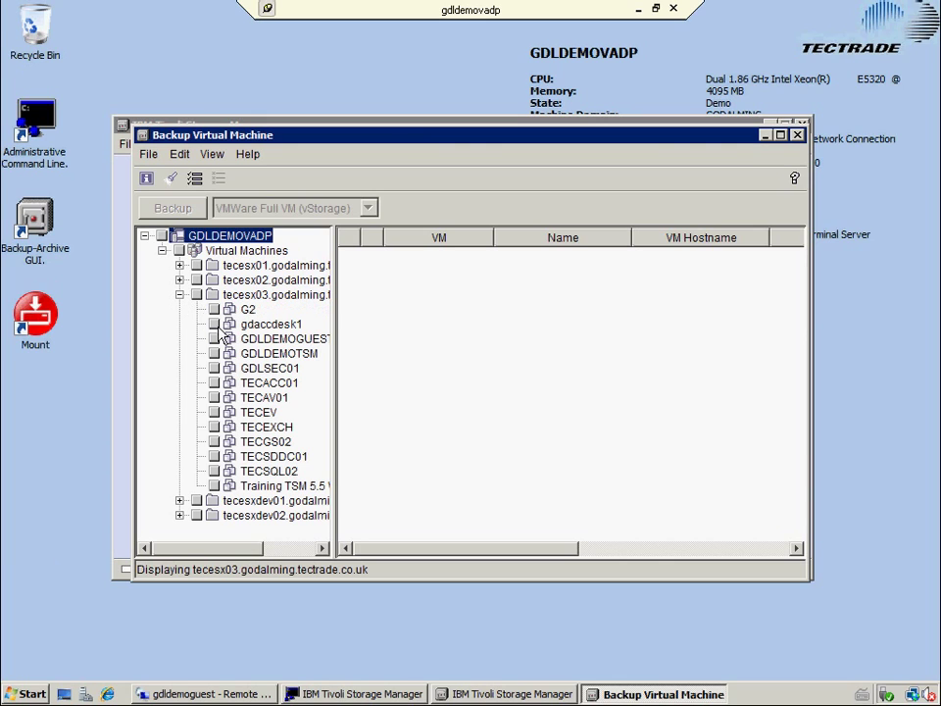
{"action": "left_click", "coordinate": [224, 342]}
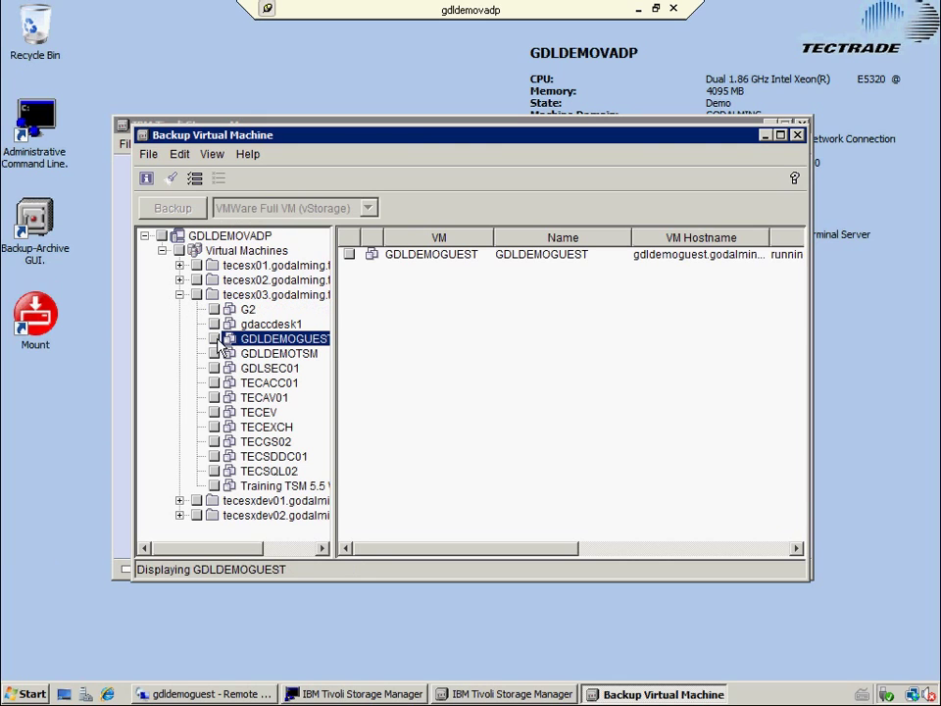
{"action": "left_click", "coordinate": [214, 339]}
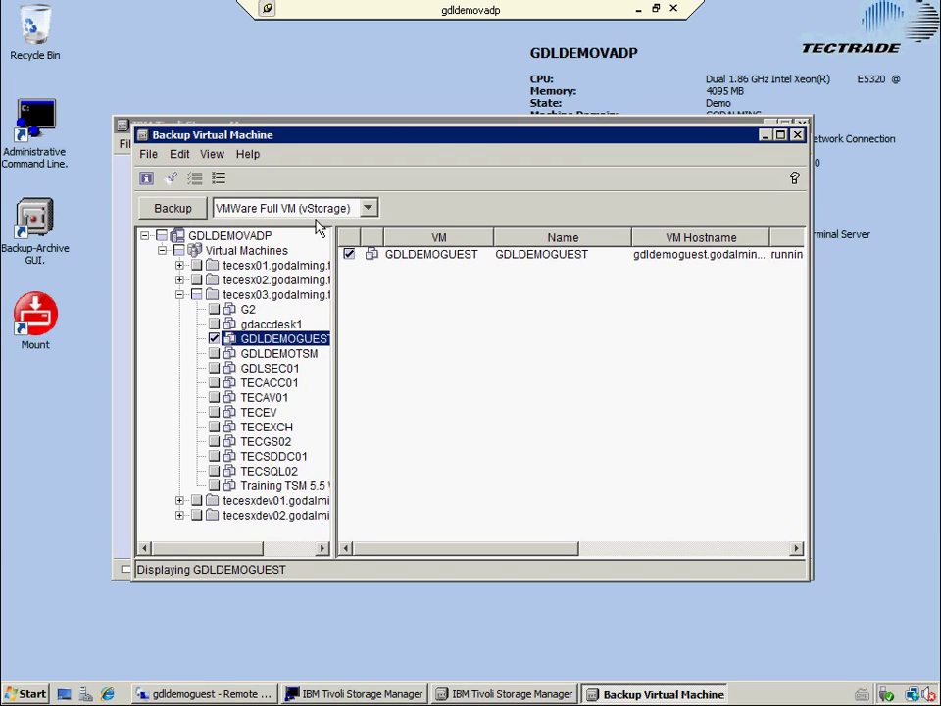
{"action": "left_click", "coordinate": [368, 211]}
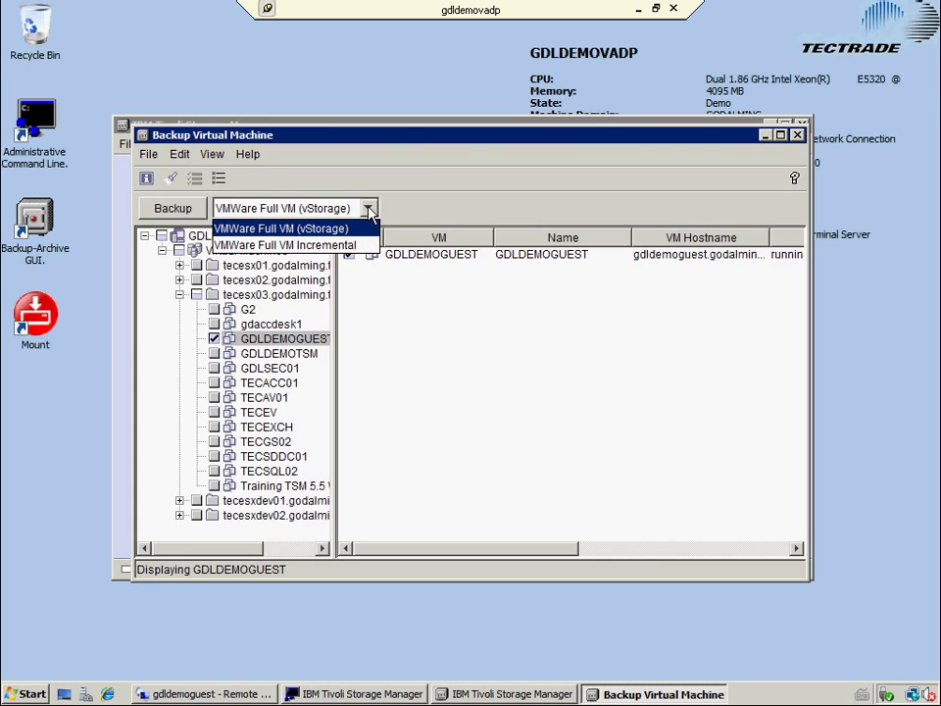
{"action": "left_click", "coordinate": [368, 229]}
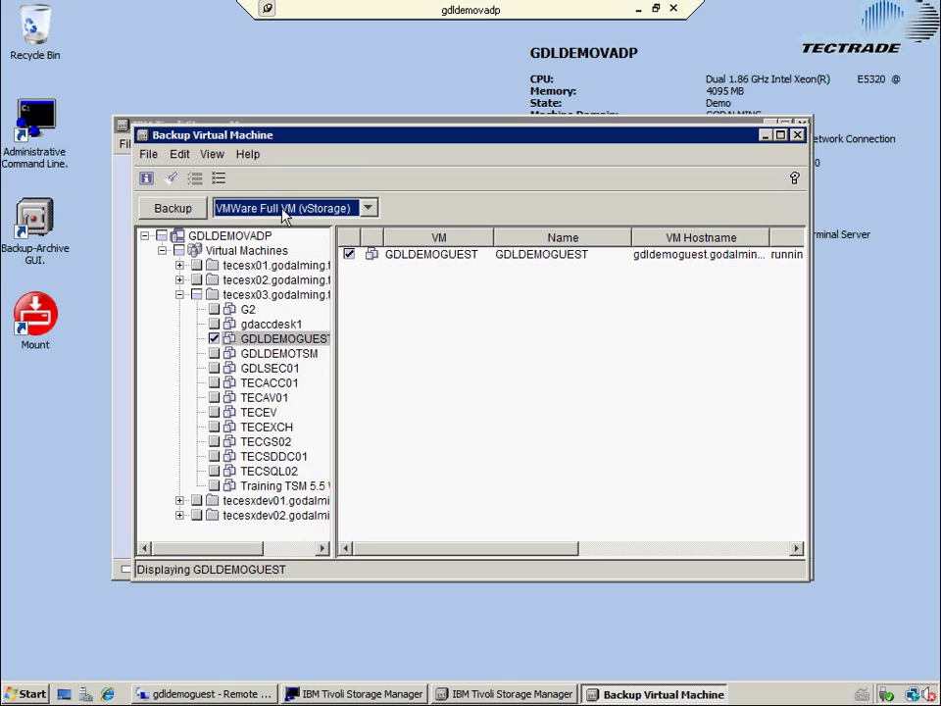
Run the GDLDEMOGUEST full VM backup, then check server occupancy with q occ in the admin command line.
{"action": "left_click", "coordinate": [195, 210]}
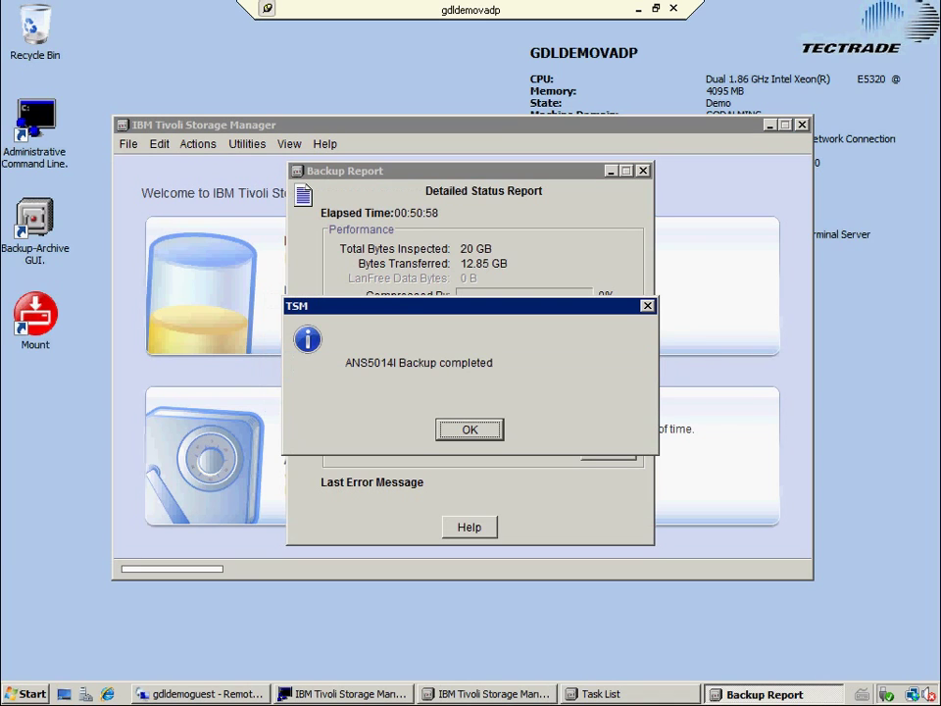
{"action": "left_click", "coordinate": [328, 694]}
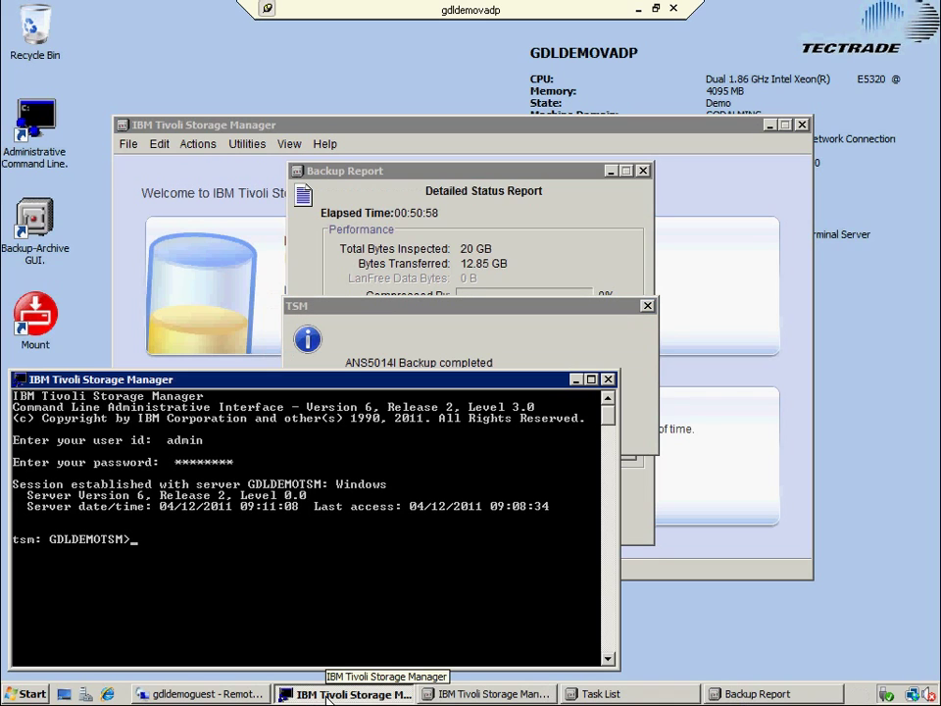
{"action": "type", "text": "q occ"}
{"action": "key", "text": "Return"}
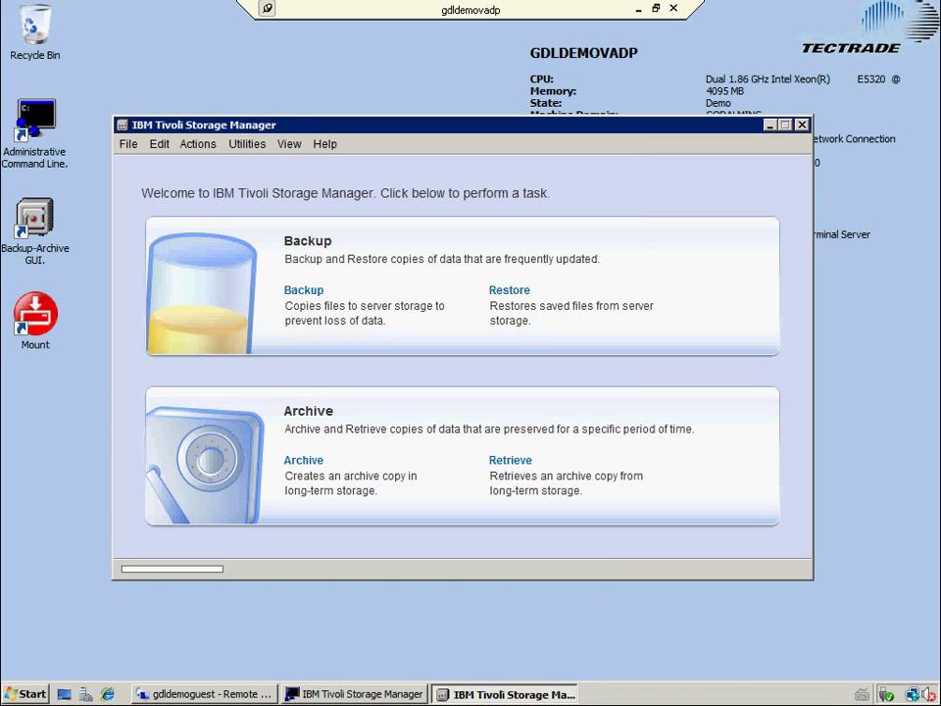
On the guest, copy TSM for Virtual Environments Datasheet.PDF from E:\TectradeDemo\Datasheets into E:\TectradeDemo.
{"action": "left_click", "coordinate": [151, 693]}
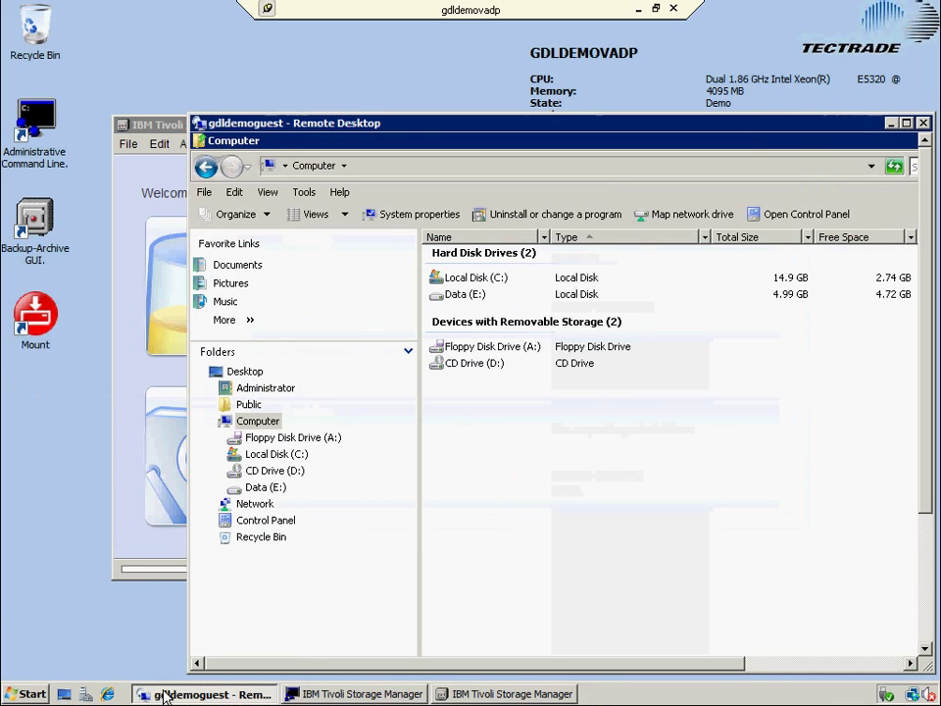
{"action": "double_click", "coordinate": [465, 294]}
{"action": "double_click", "coordinate": [484, 254]}
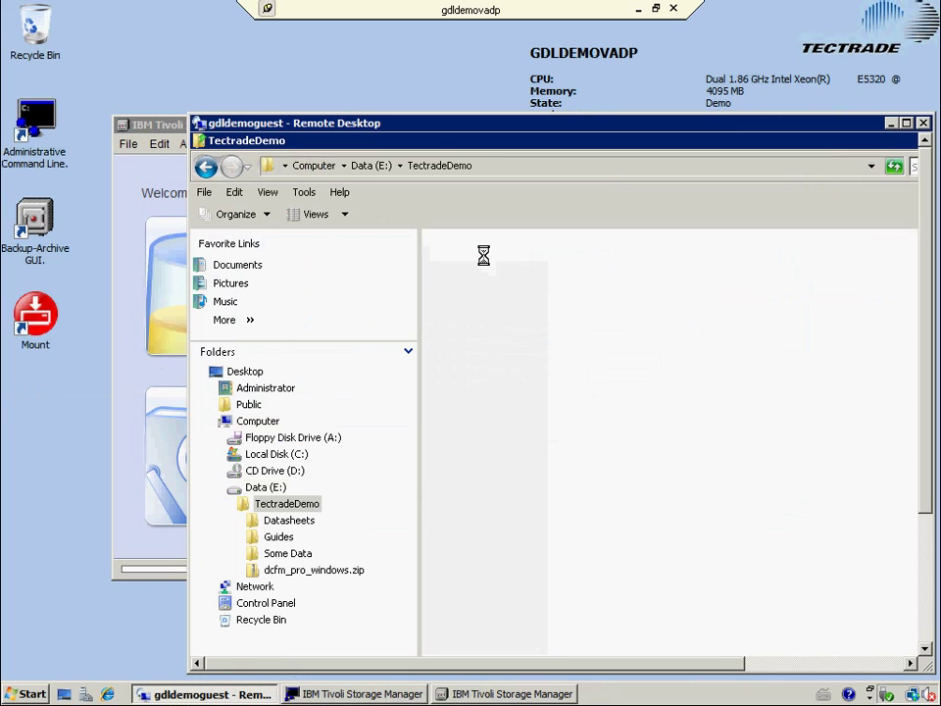
{"action": "double_click", "coordinate": [483, 254]}
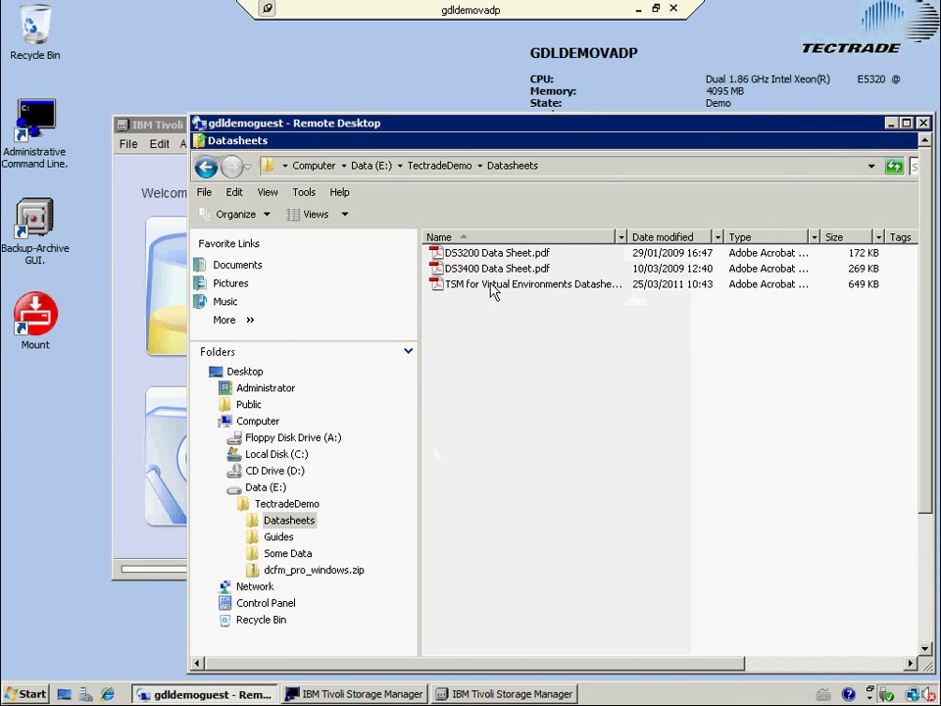
{"action": "left_click", "coordinate": [494, 290]}
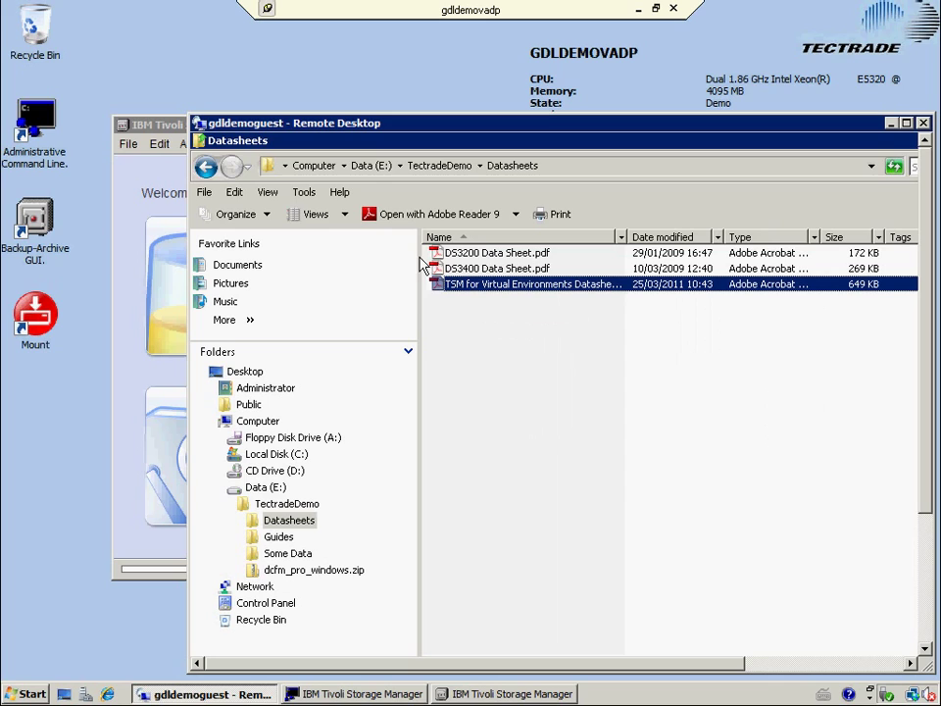
{"action": "left_click", "coordinate": [206, 166]}
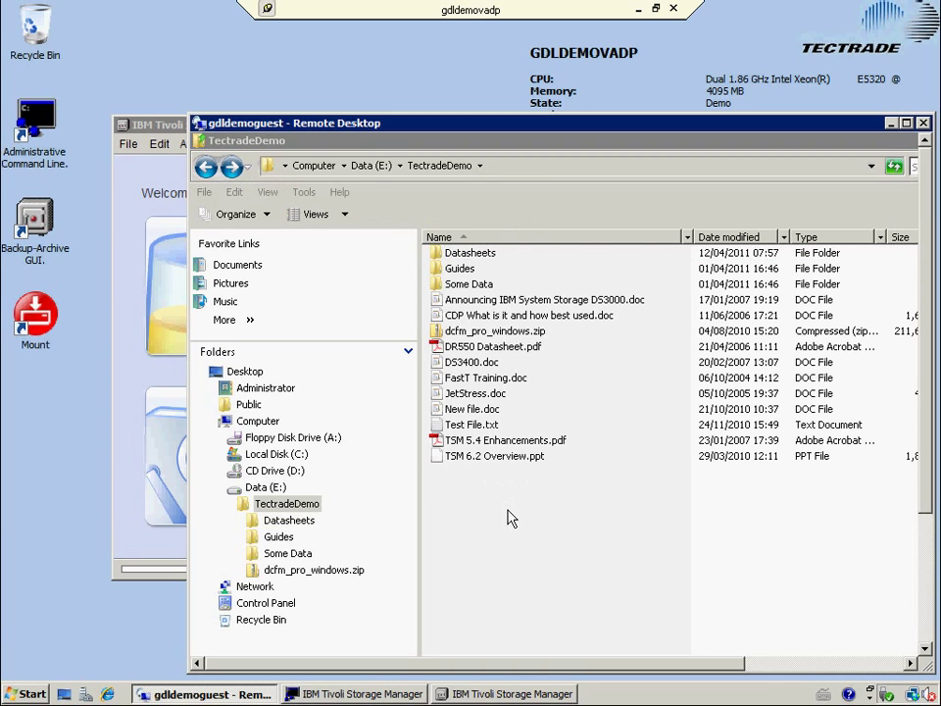
{"action": "key", "text": "ctrl+v"}
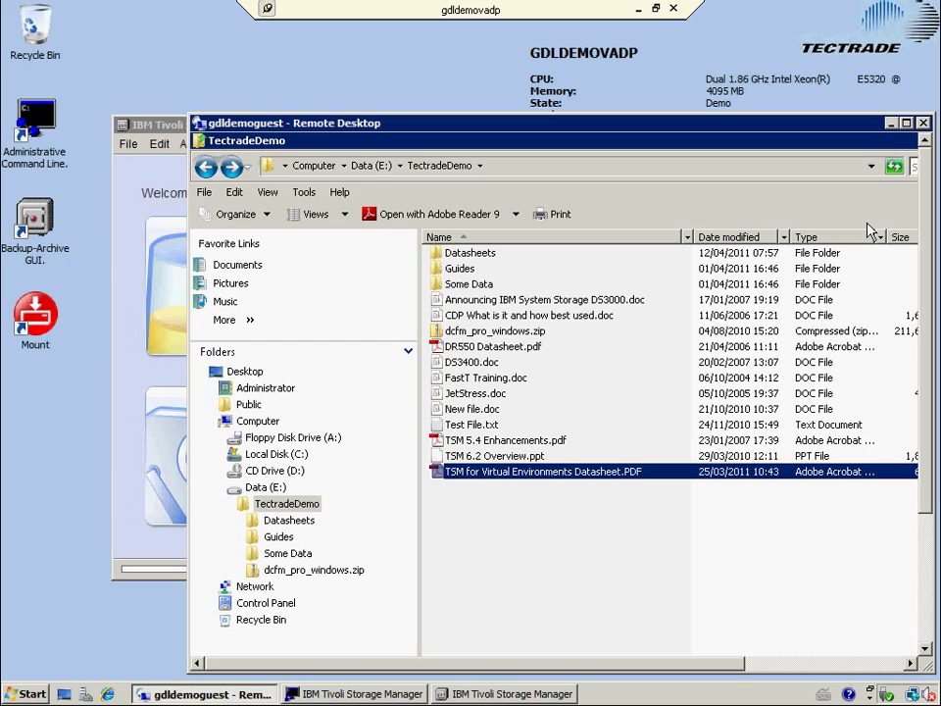
Back up GDLDEMOGUEST on host tecesx03 with the VMWare Full VM Incremental backup type.
{"action": "left_click", "coordinate": [891, 122]}
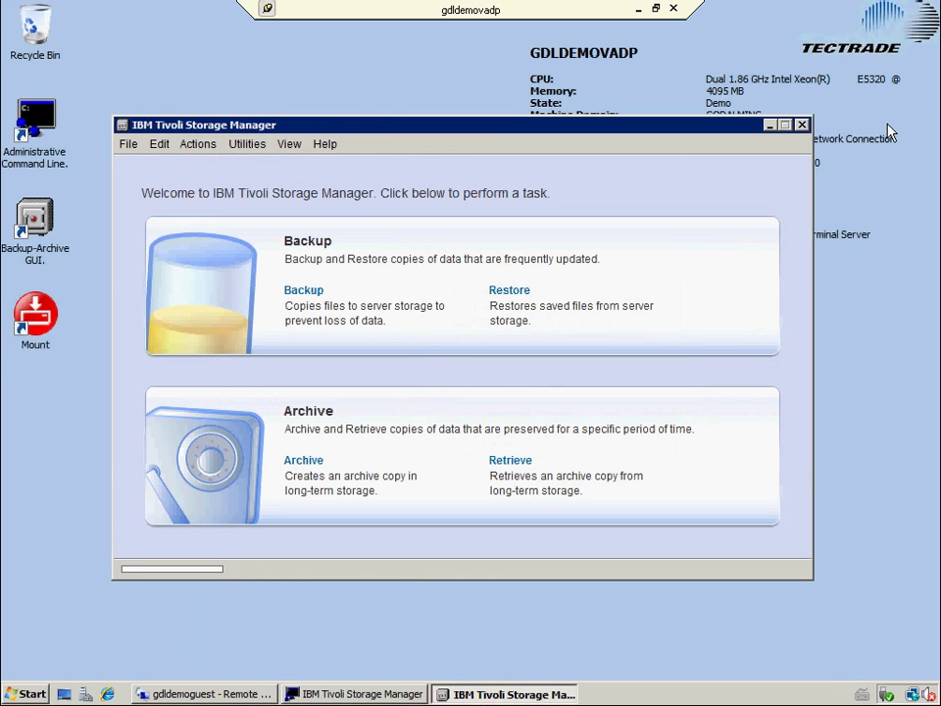
{"action": "left_click", "coordinate": [200, 153]}
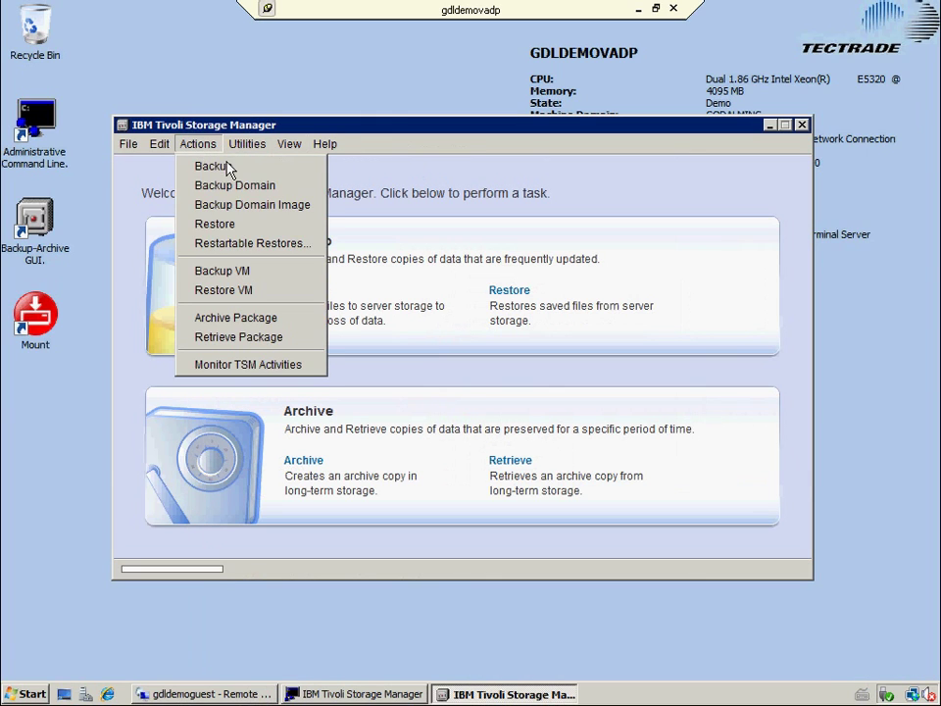
{"action": "left_click", "coordinate": [299, 273]}
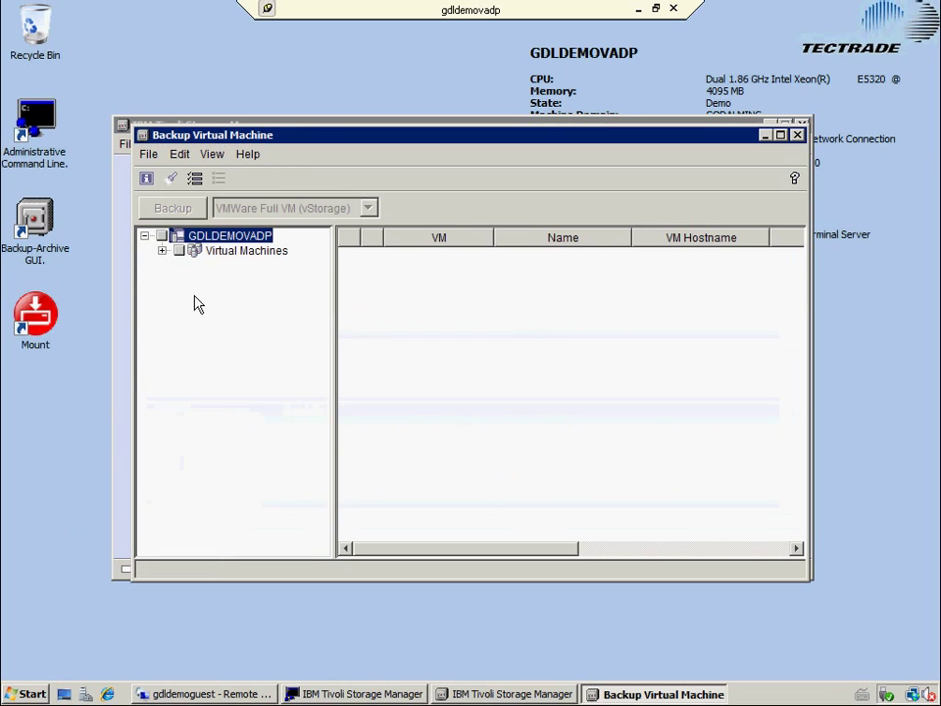
{"action": "left_click", "coordinate": [219, 254]}
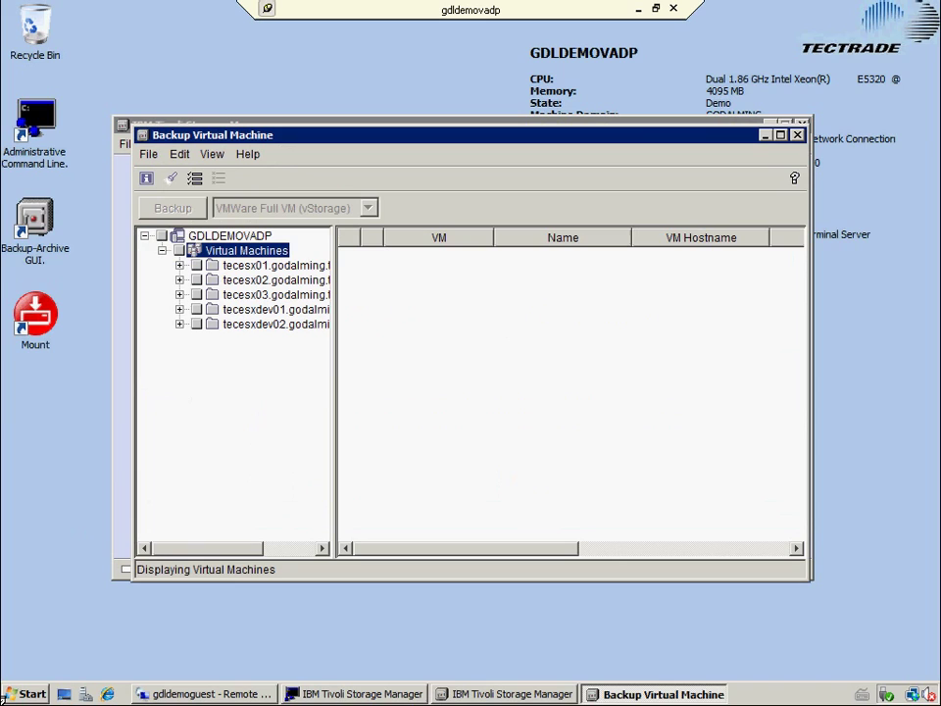
{"action": "left_click", "coordinate": [180, 295]}
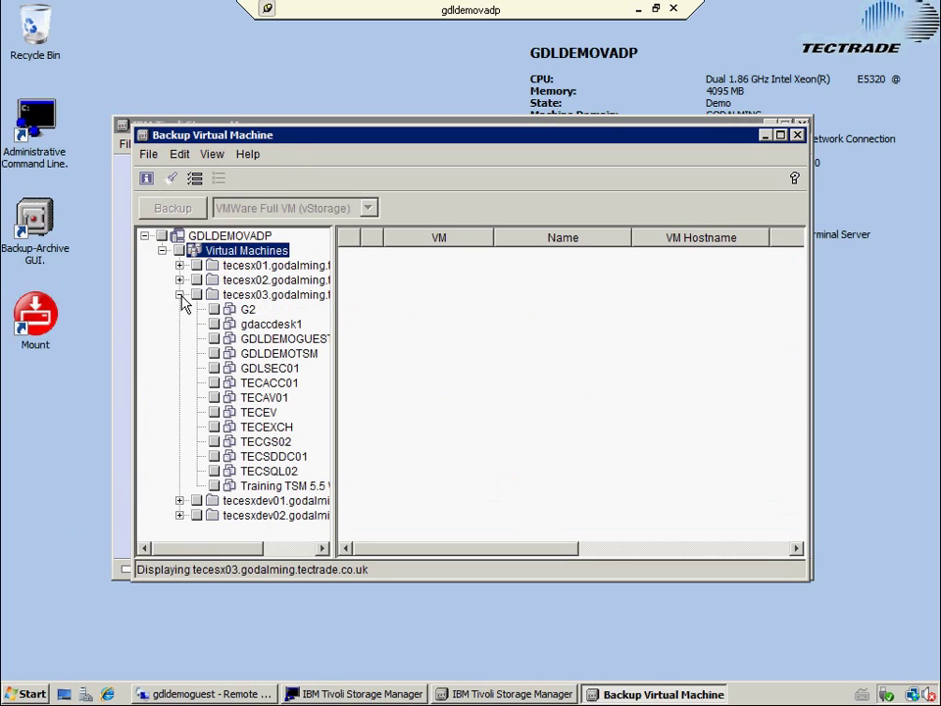
{"action": "left_click", "coordinate": [235, 341]}
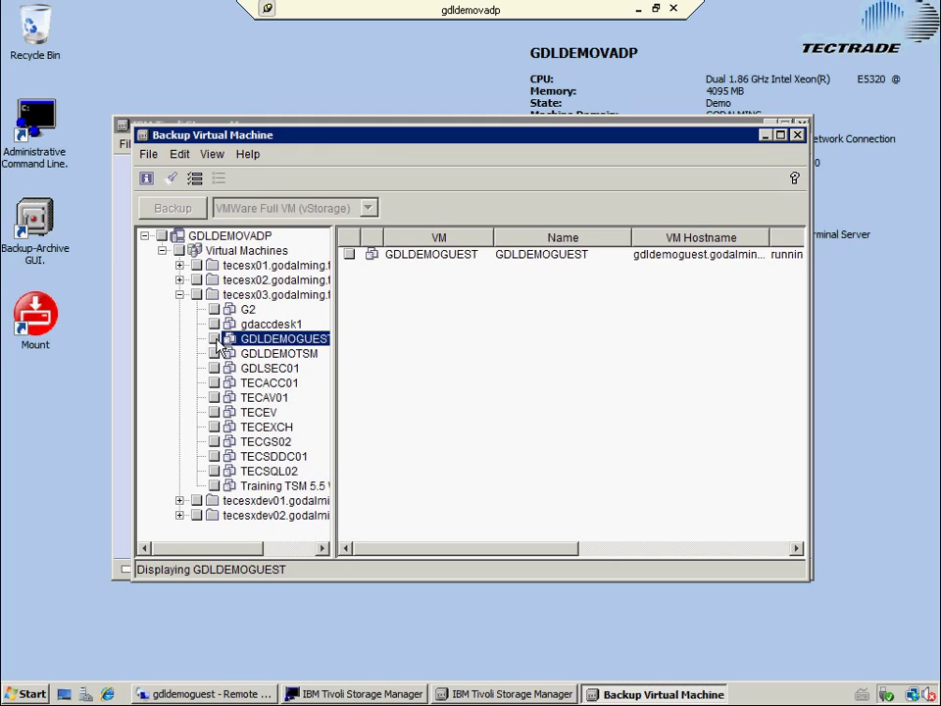
{"action": "left_click", "coordinate": [213, 338]}
{"action": "left_click", "coordinate": [368, 209]}
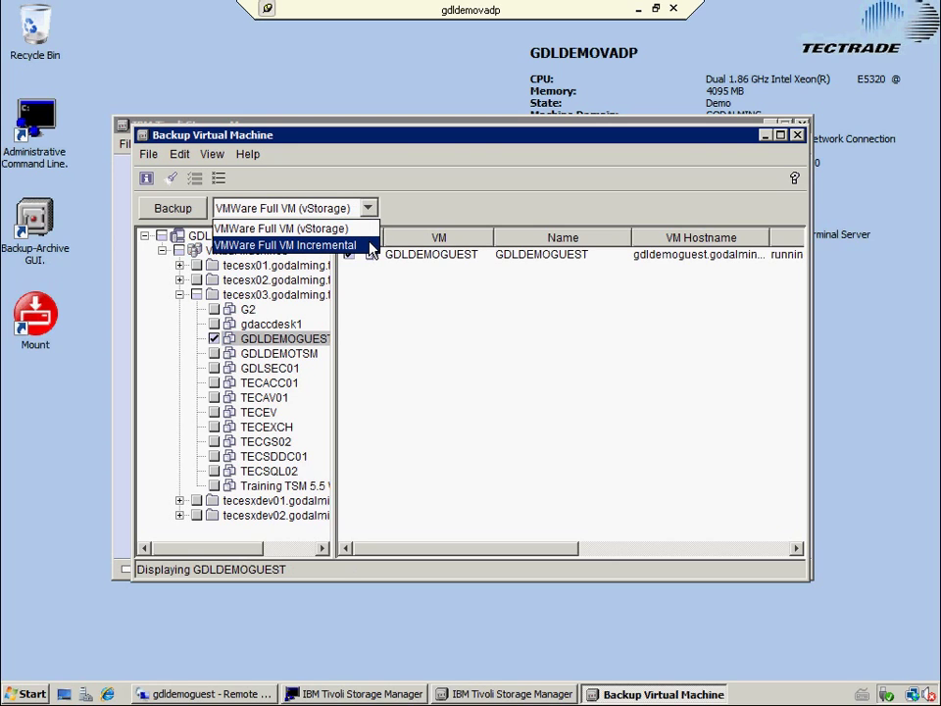
{"action": "left_click", "coordinate": [371, 246]}
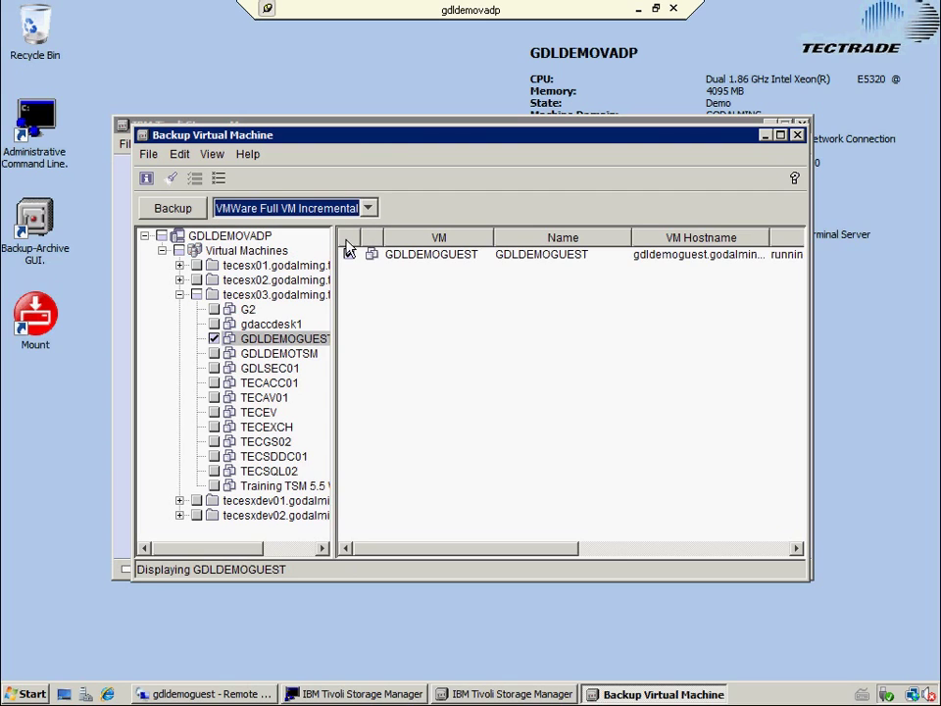
{"action": "left_click", "coordinate": [195, 211]}
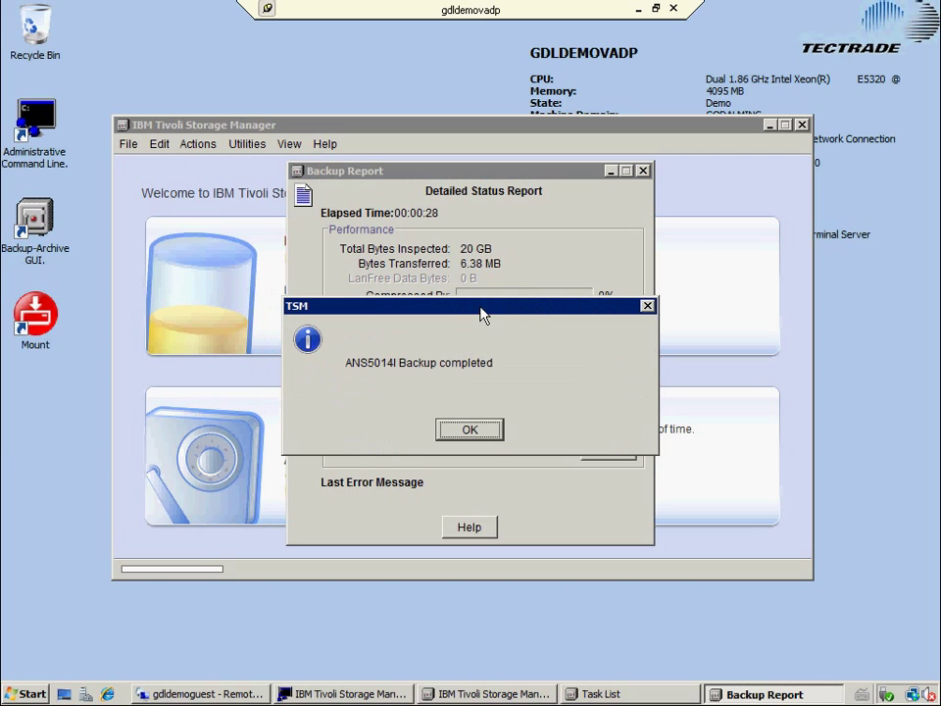
Move the Backup completed message box out of the way.
{"action": "left_click_drag", "start_coordinate": [480, 314], "coordinate": [729, 498]}
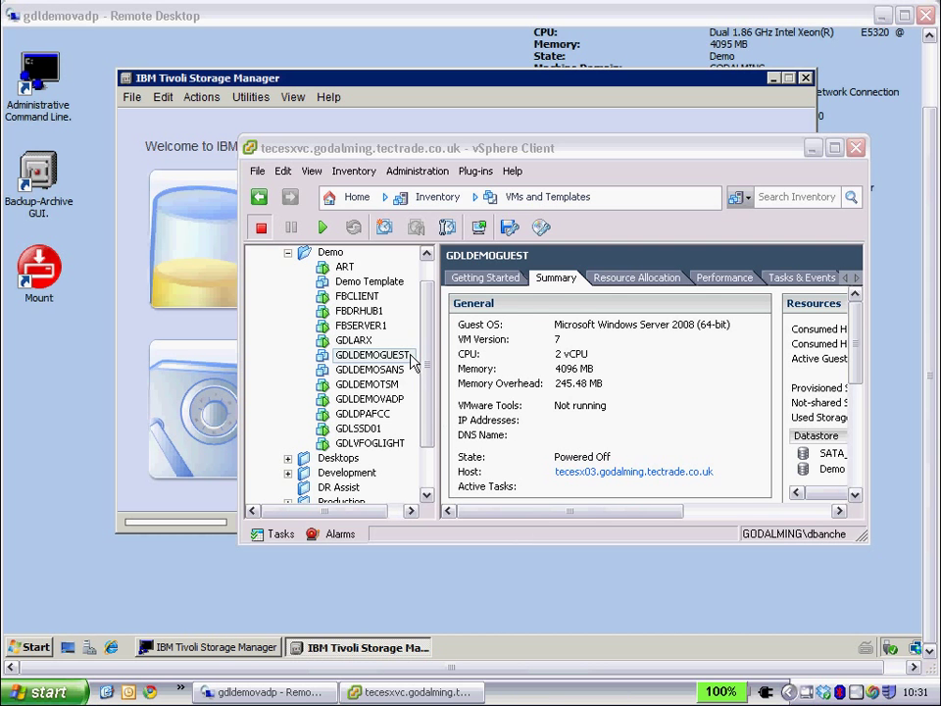
Delete GDLDEMOGUEST from disk in vSphere Client, review Tasks & Events, then minimize it.
{"action": "right_click", "coordinate": [411, 360]}
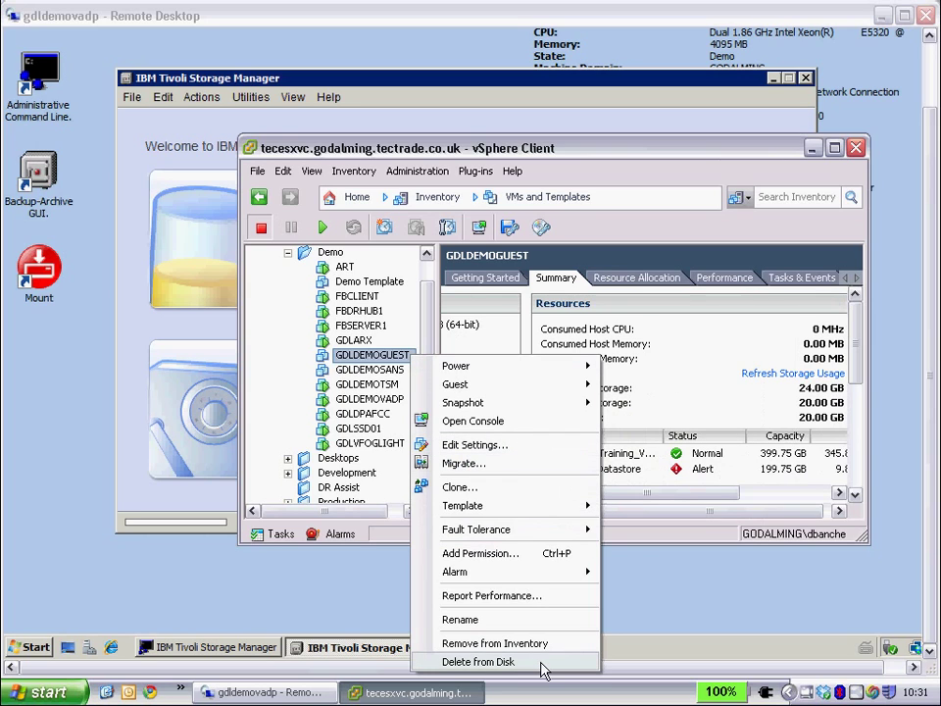
{"action": "left_click", "coordinate": [542, 665]}
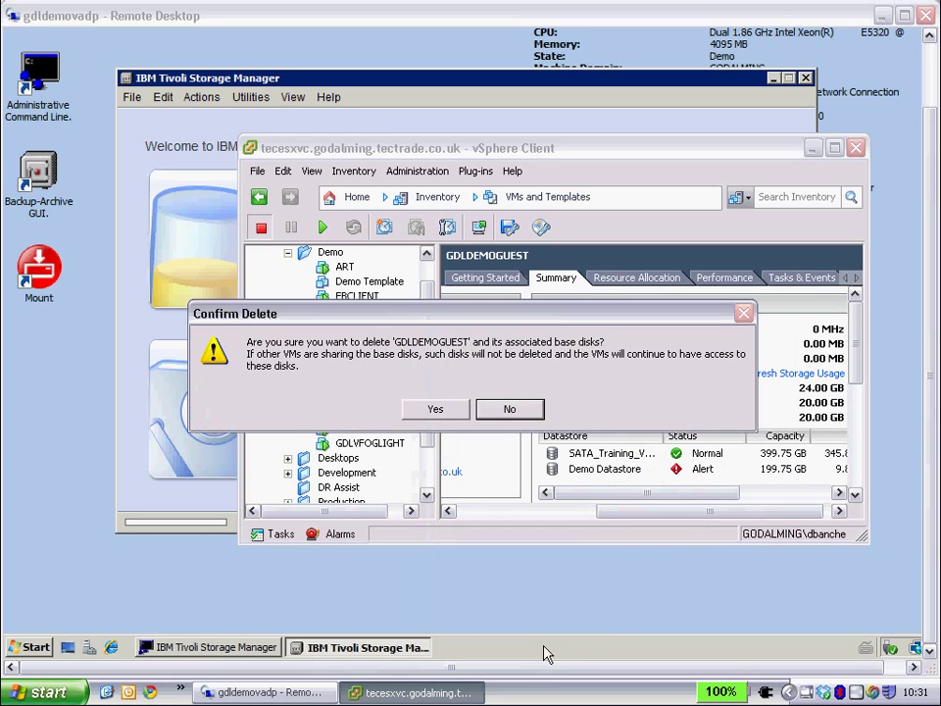
{"action": "left_click", "coordinate": [438, 411]}
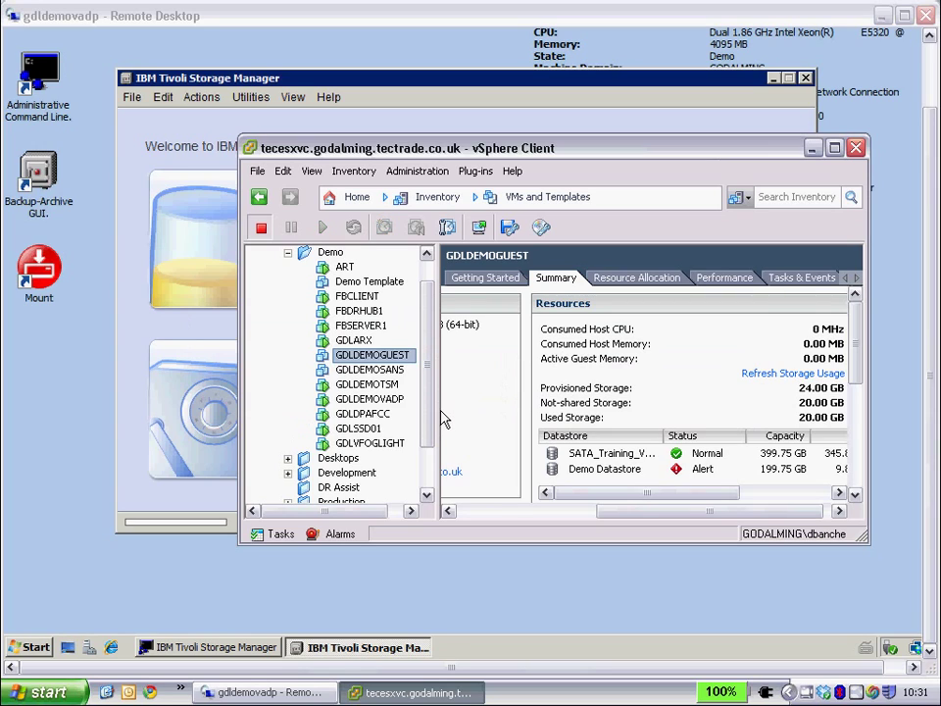
{"action": "left_click", "coordinate": [802, 279]}
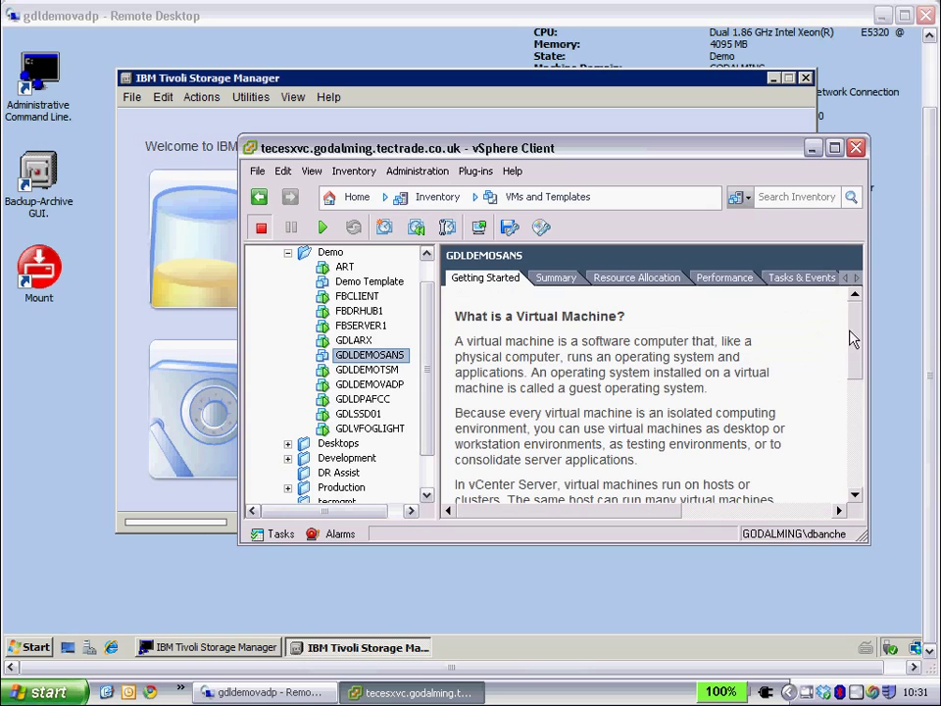
{"action": "left_click", "coordinate": [814, 147]}
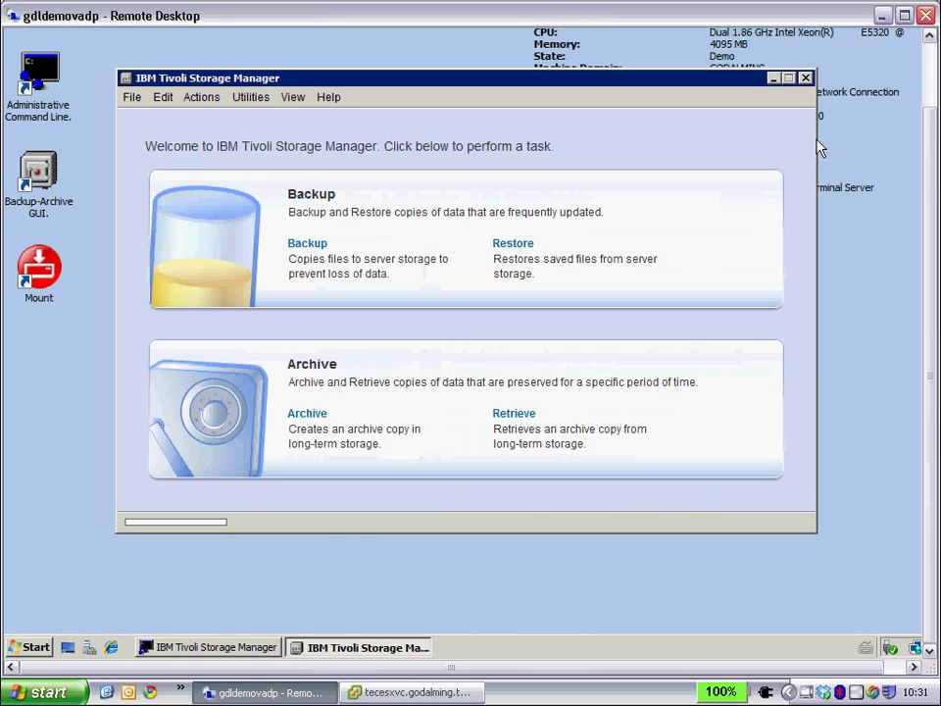
In Restore VM, check the INCR backup of GDLDEMOGUEST and start the restore.
{"action": "left_click", "coordinate": [903, 15]}
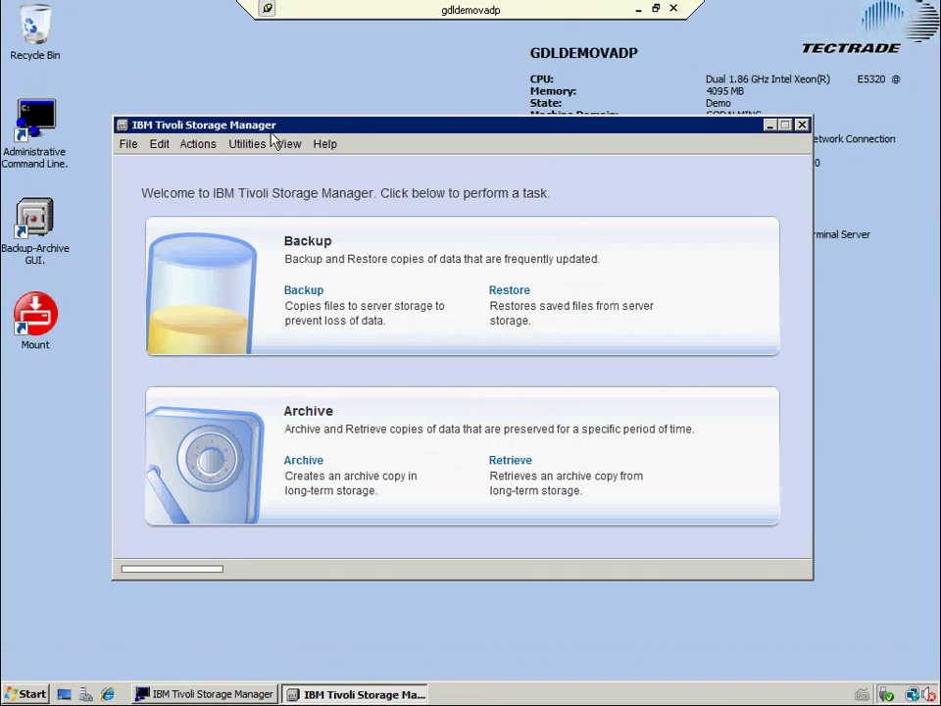
{"action": "left_click", "coordinate": [206, 146]}
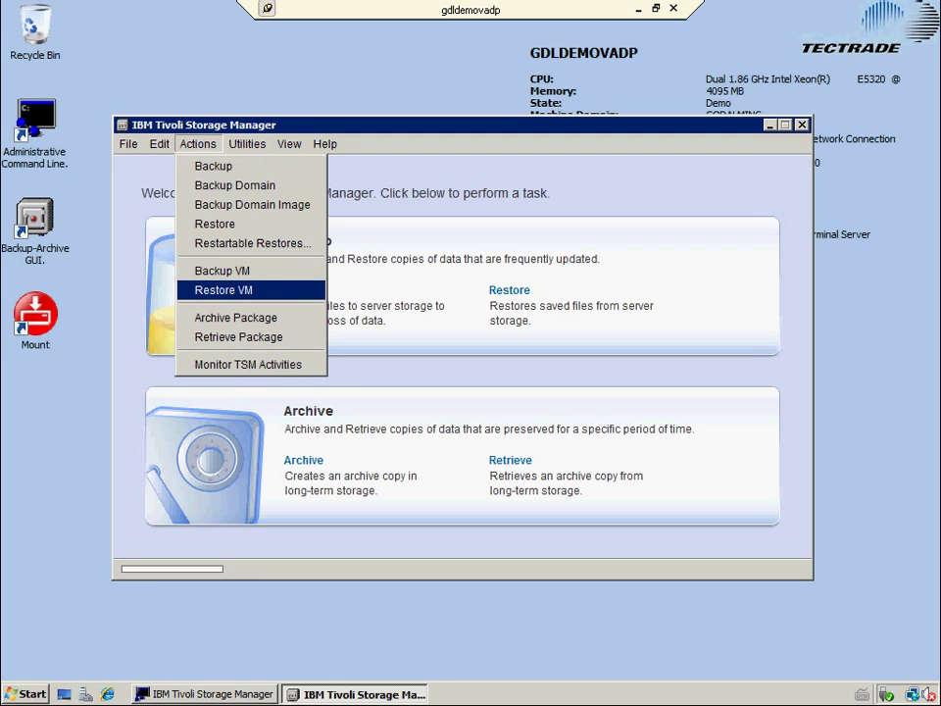
{"action": "left_click", "coordinate": [297, 296]}
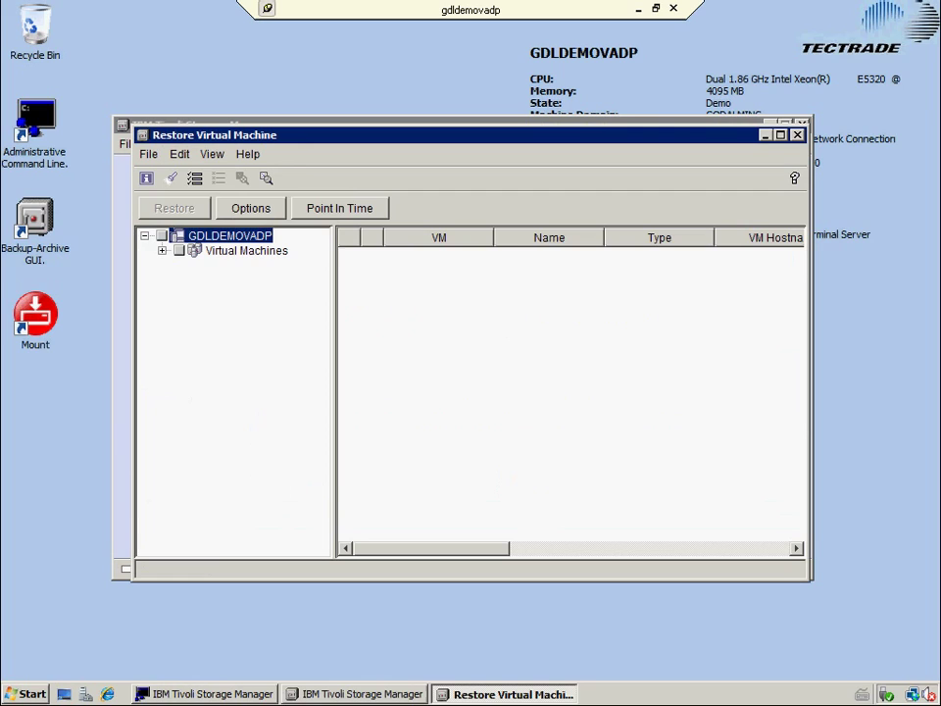
{"action": "left_click", "coordinate": [163, 252]}
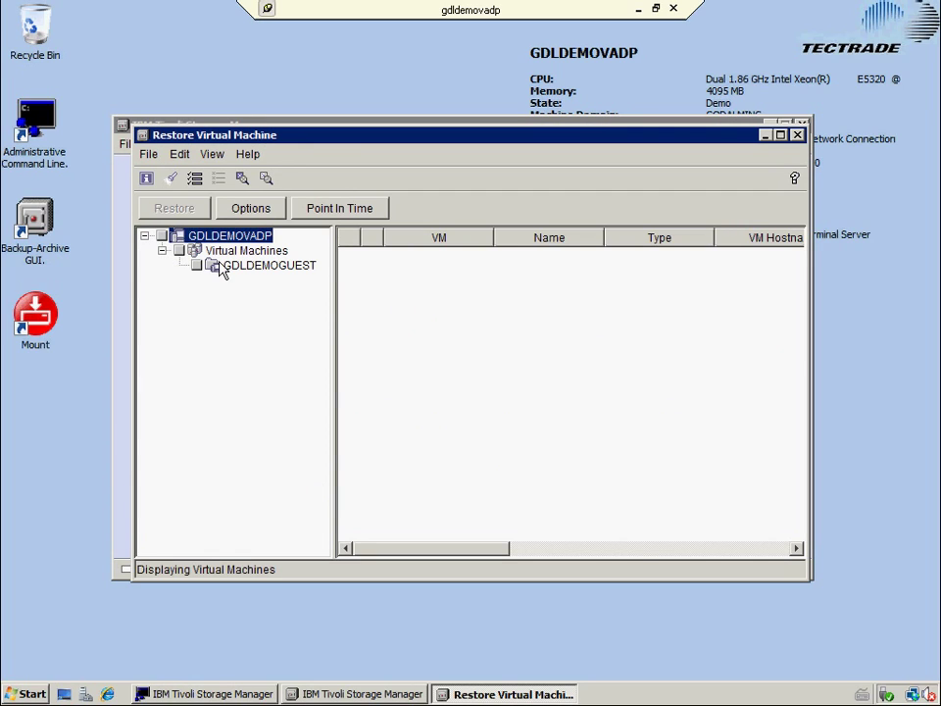
{"action": "left_click", "coordinate": [249, 264]}
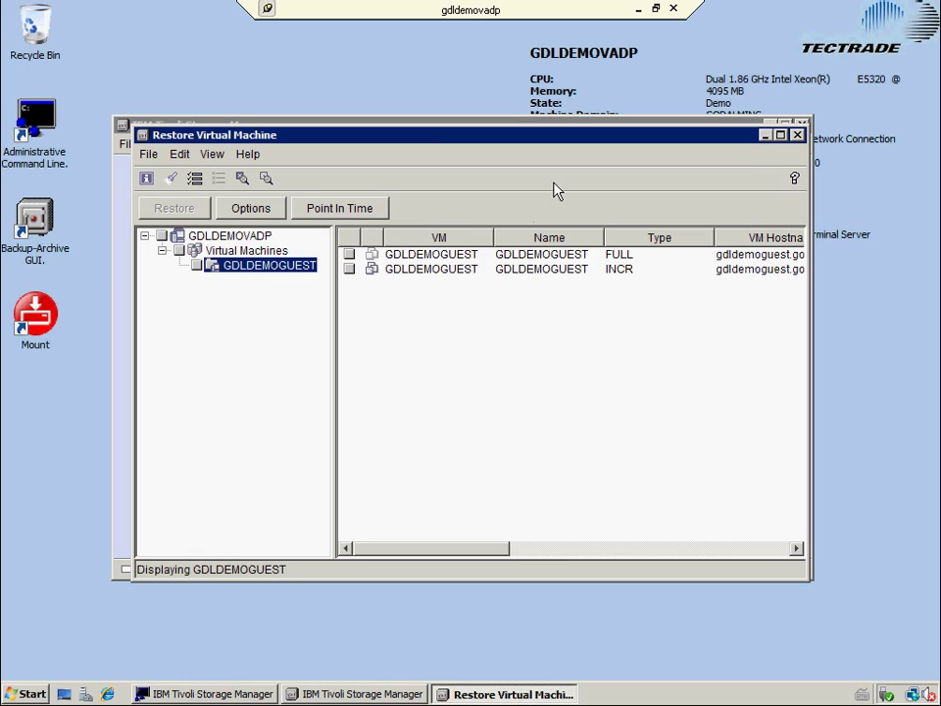
{"action": "double_click", "coordinate": [566, 137]}
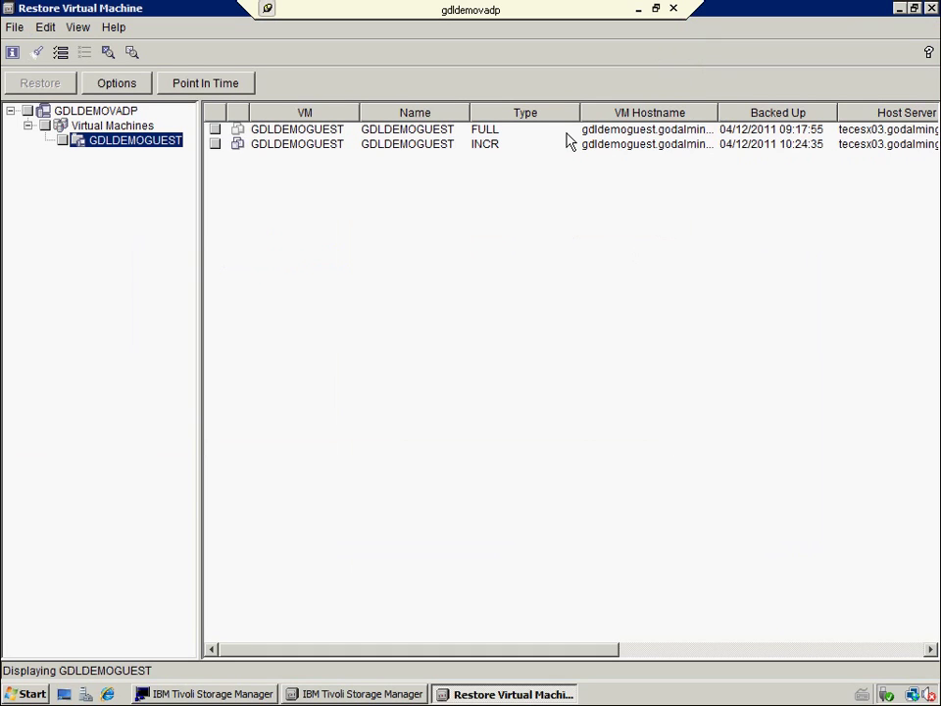
{"action": "left_click", "coordinate": [215, 144]}
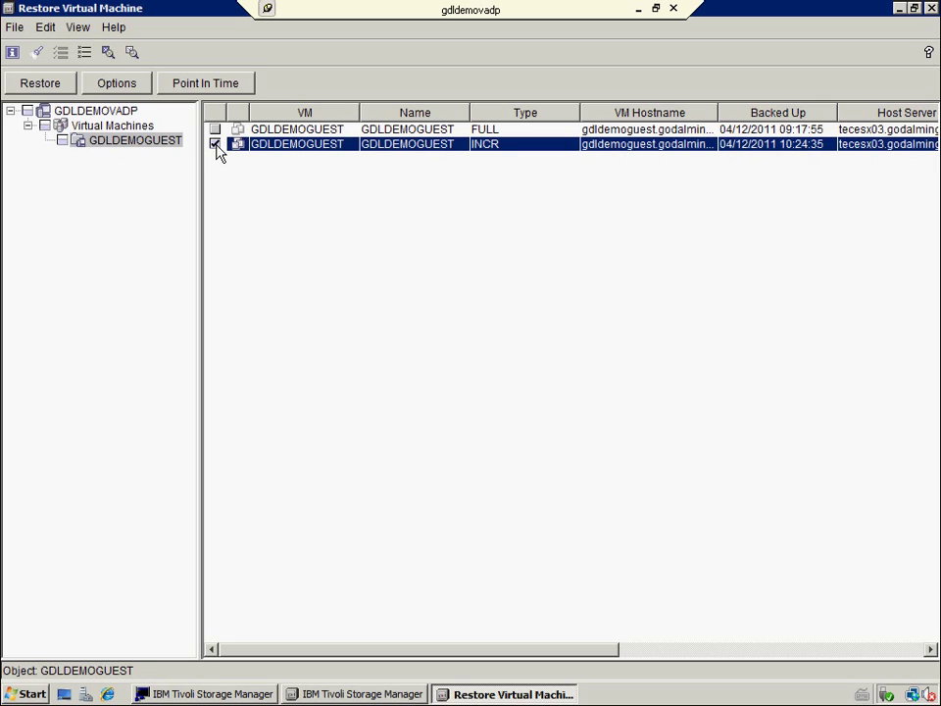
{"action": "left_click", "coordinate": [70, 85]}
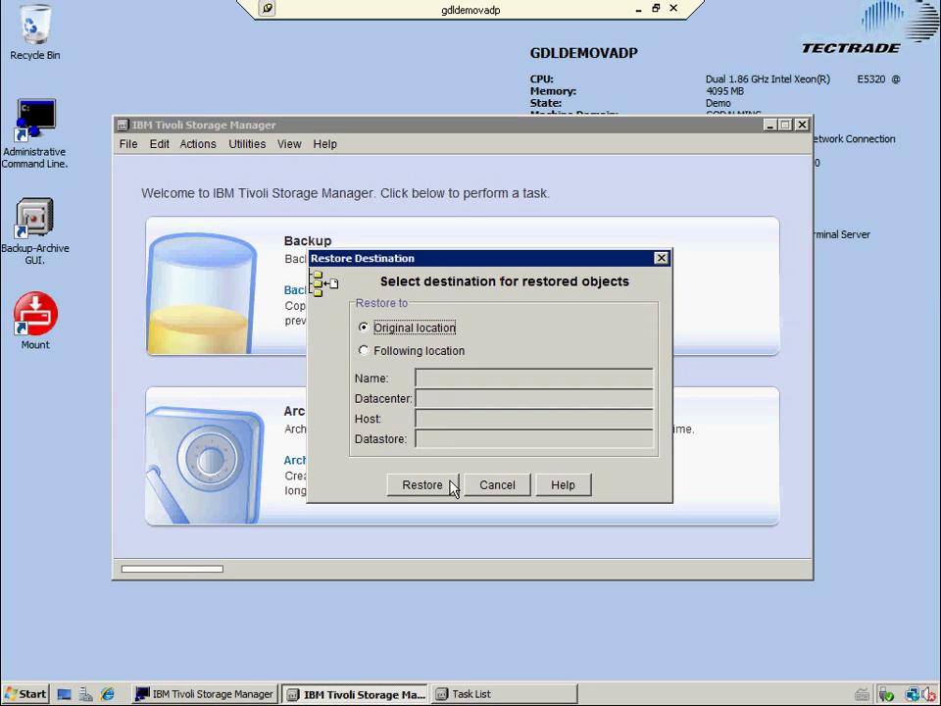
Restore GDLDEMOGUEST to its original location and dismiss the ANS5017I Restore completed message.
{"action": "left_click", "coordinate": [423, 484]}
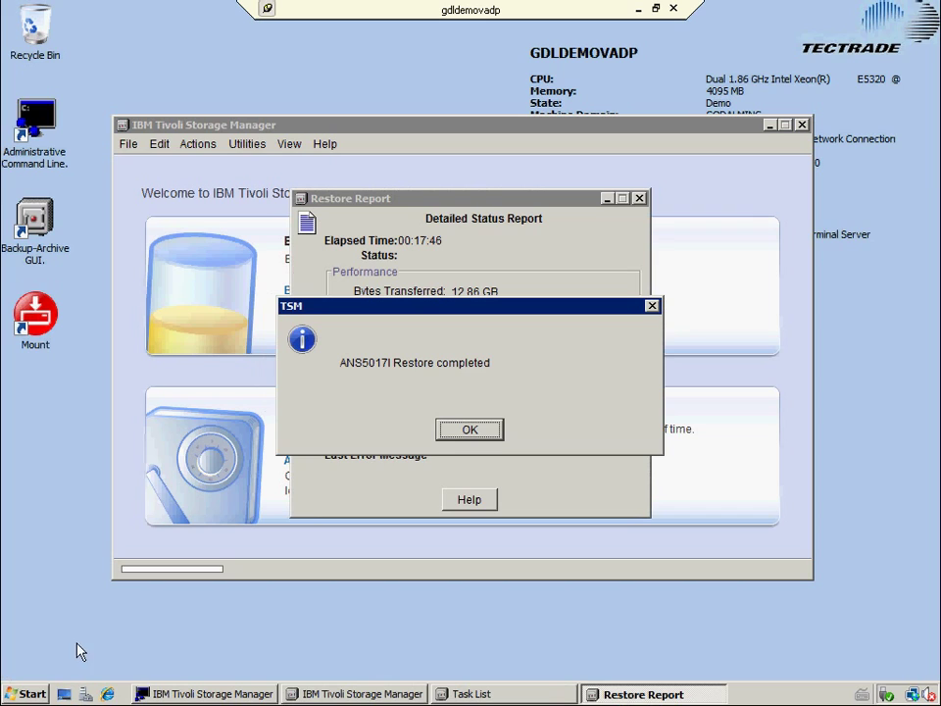
{"action": "left_click", "coordinate": [480, 429]}
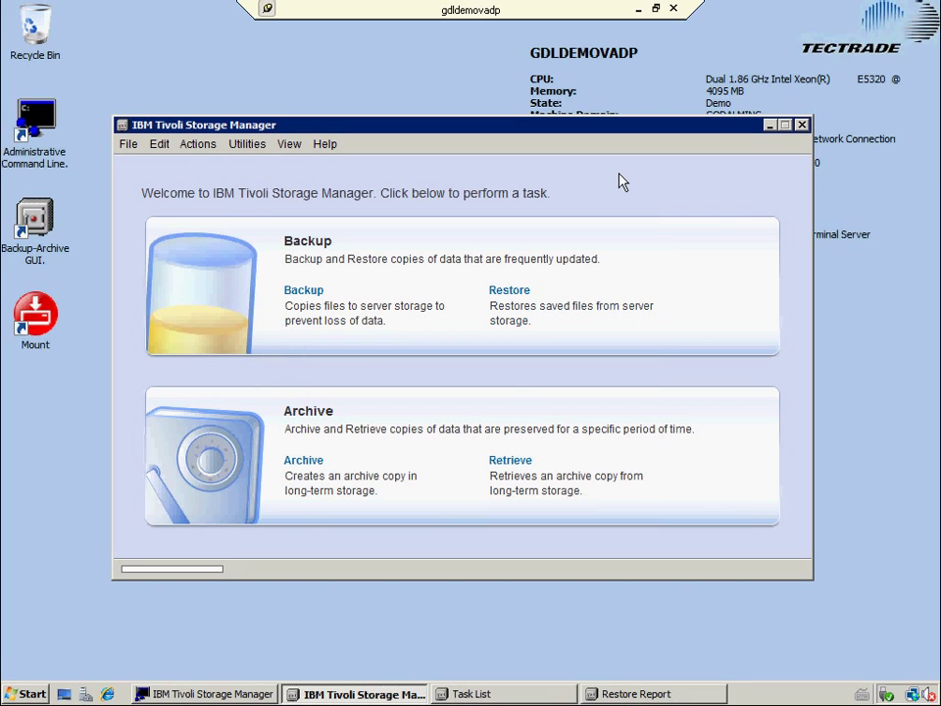
Back in vSphere Client, select the restored GDLDEMOGUEST and choose Power > Power On.
{"action": "left_click", "coordinate": [657, 10]}
{"action": "left_click", "coordinate": [421, 692]}
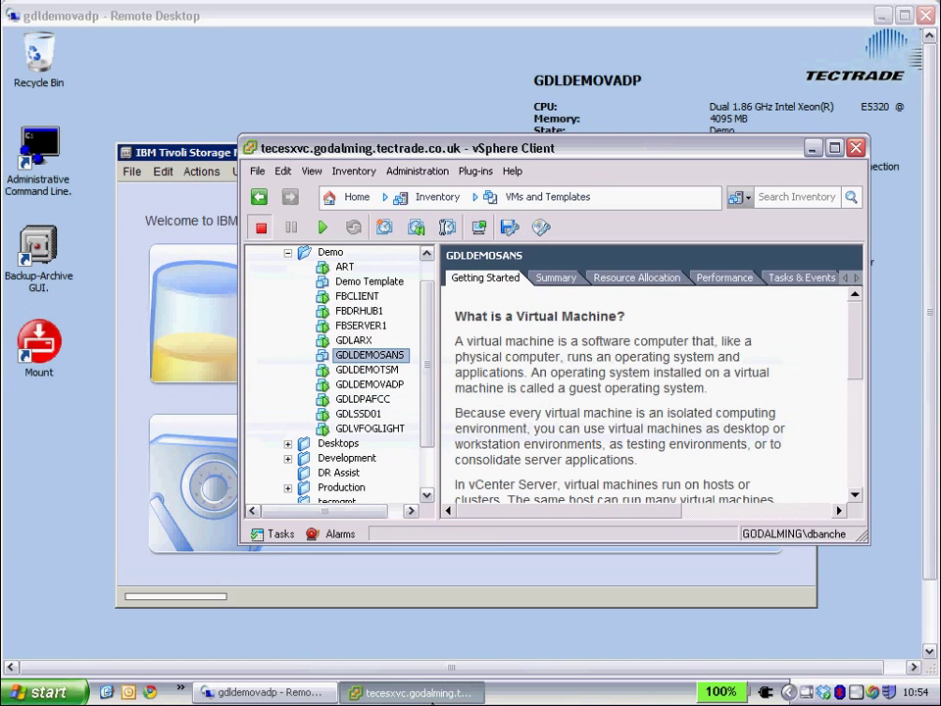
{"action": "left_click", "coordinate": [430, 480]}
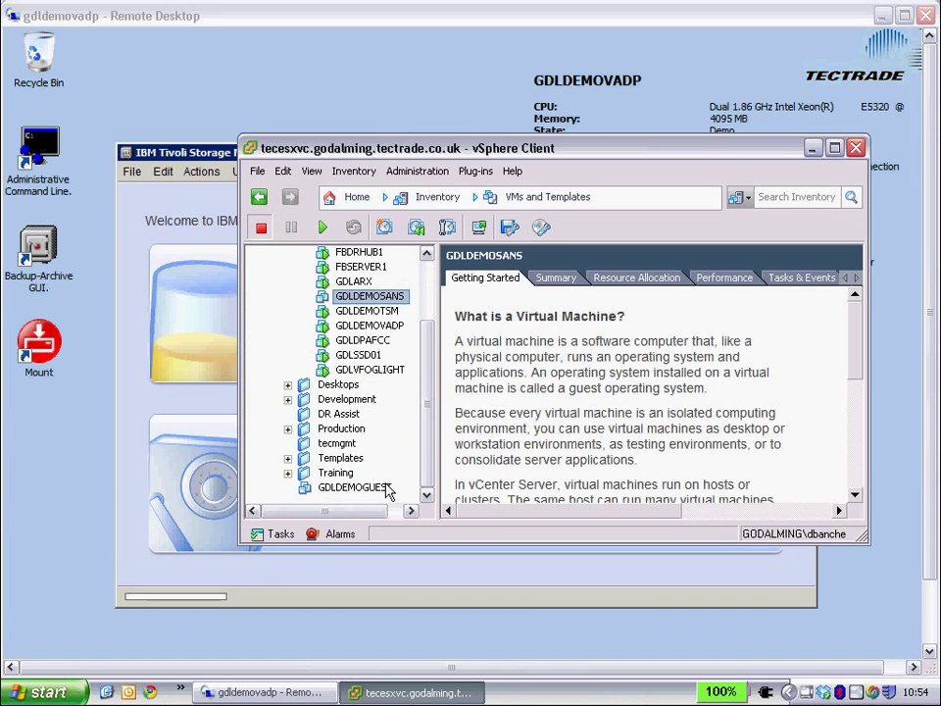
{"action": "left_click", "coordinate": [385, 492]}
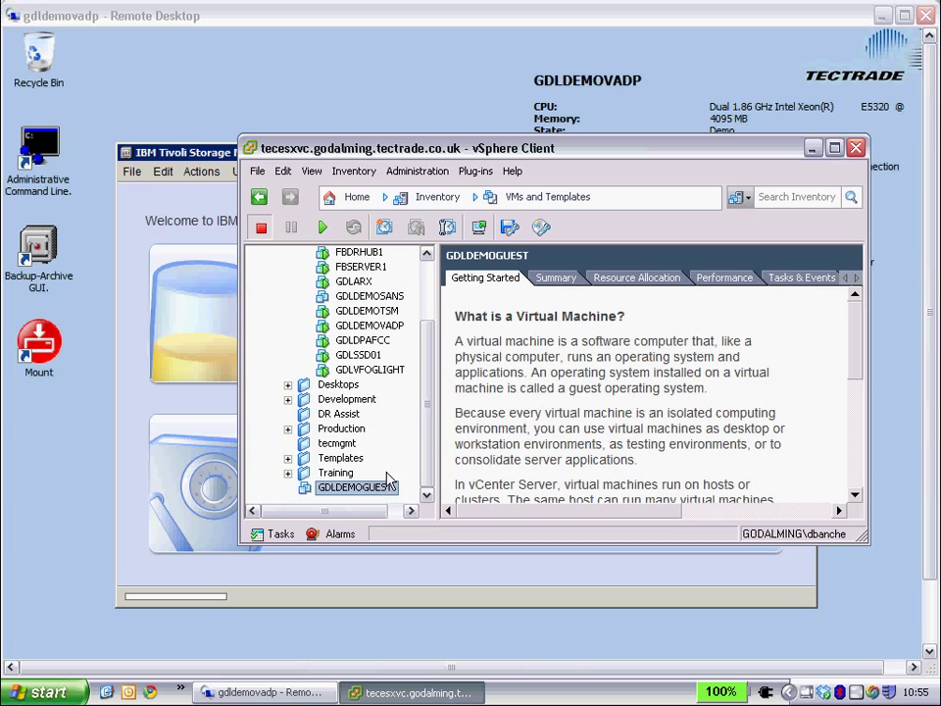
{"action": "scroll", "coordinate": [400, 308], "scroll_direction": "up", "scroll_amount": 2}
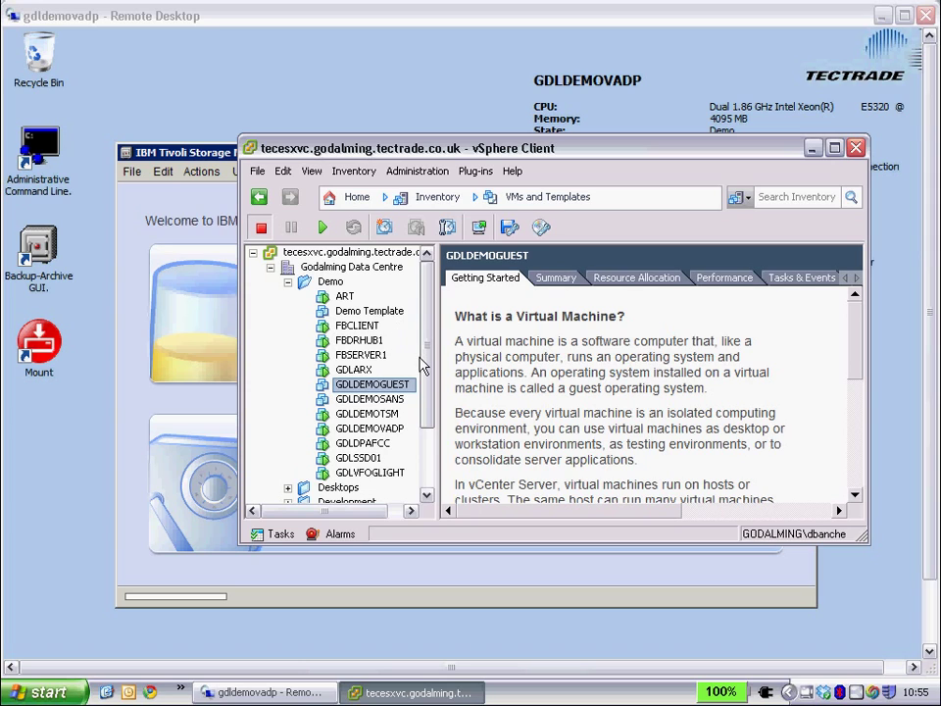
{"action": "scroll", "coordinate": [426, 373], "scroll_direction": "down", "scroll_amount": 1}
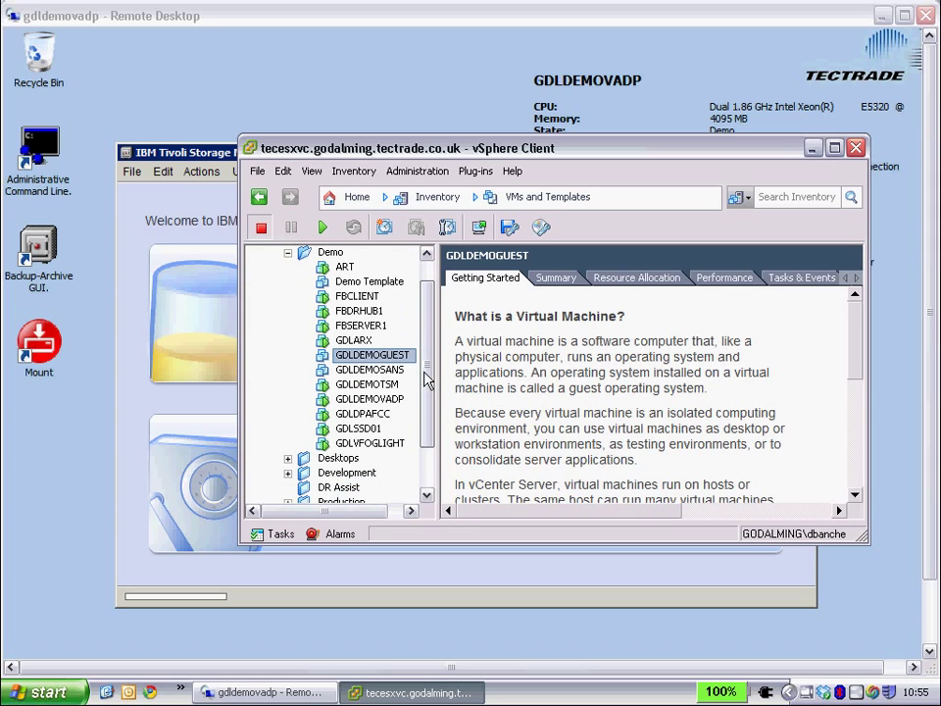
{"action": "right_click", "coordinate": [410, 358]}
{"action": "mouse_move", "coordinate": [540, 372]}
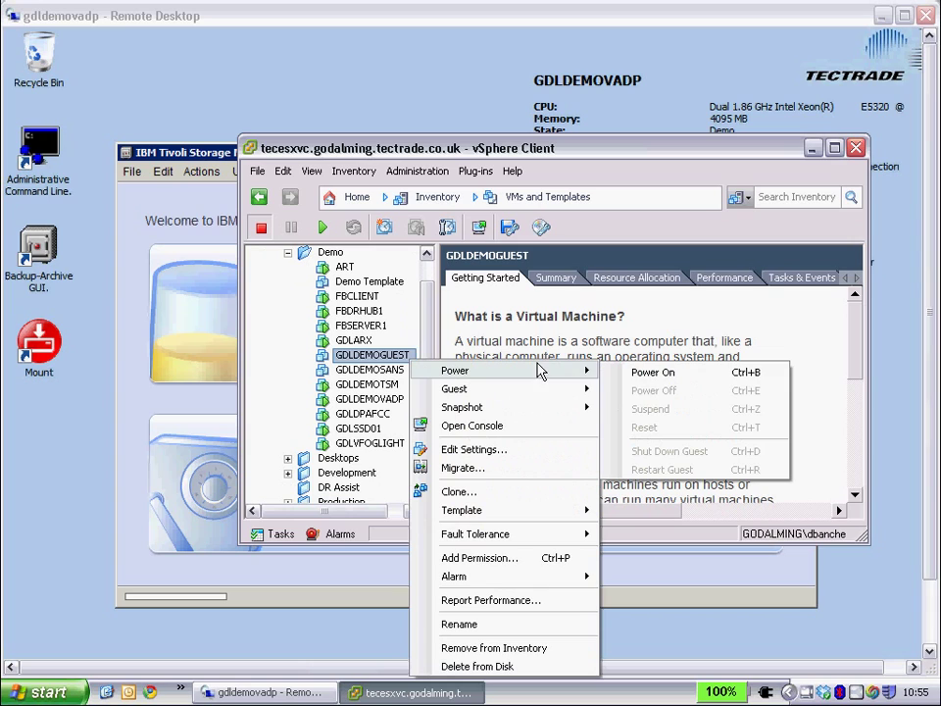
{"action": "left_click", "coordinate": [646, 373]}
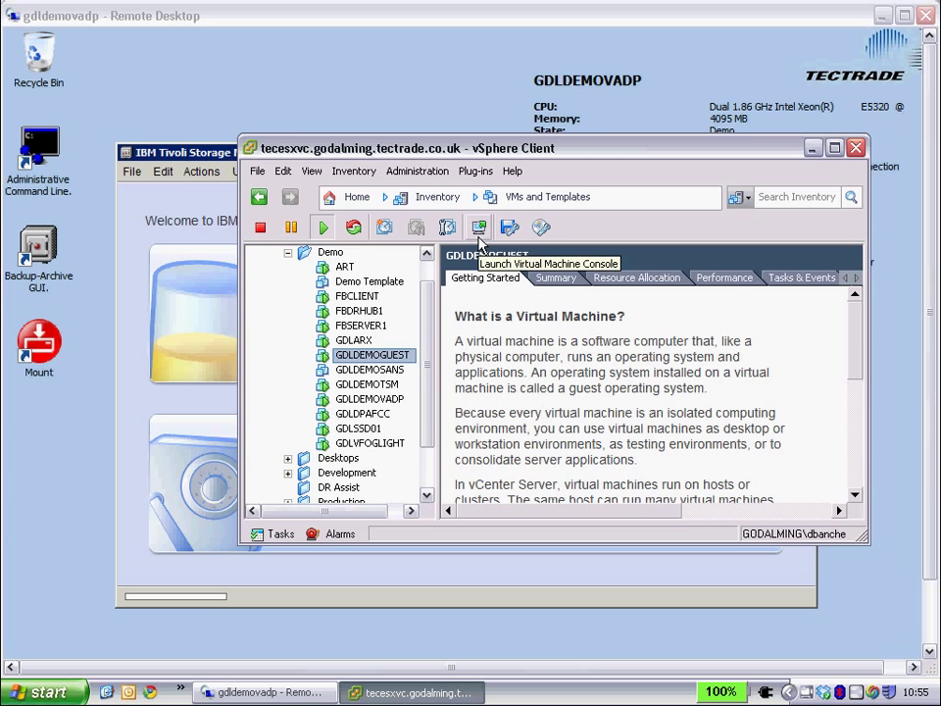
Open GDLDEMOGUEST's console full-screen and boot Windows normally.
{"action": "left_click", "coordinate": [479, 228]}
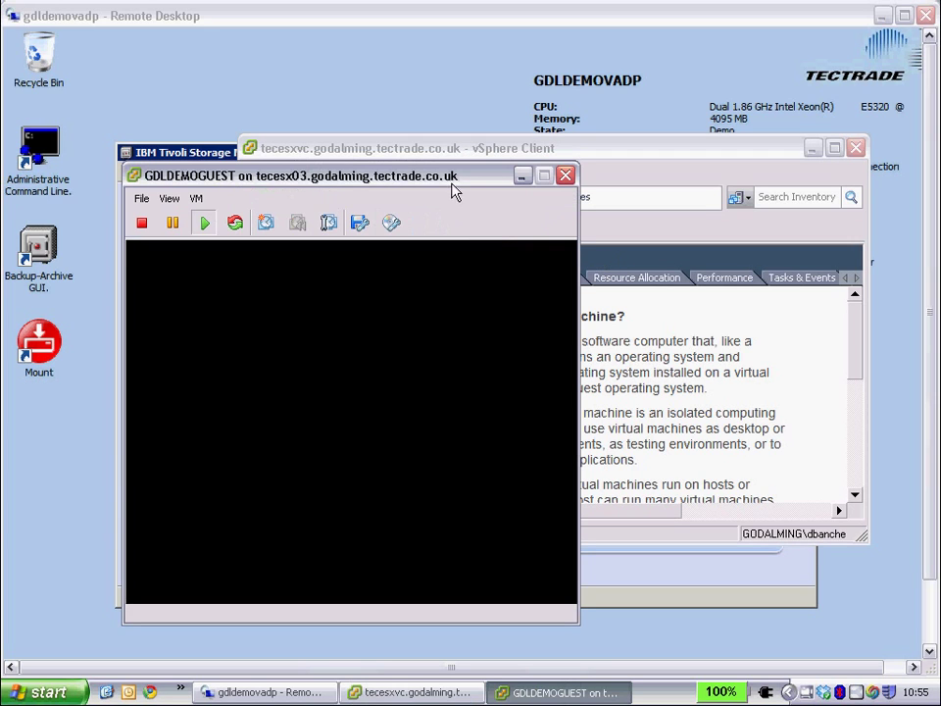
{"action": "double_click", "coordinate": [452, 177]}
{"action": "left_click", "coordinate": [456, 186]}
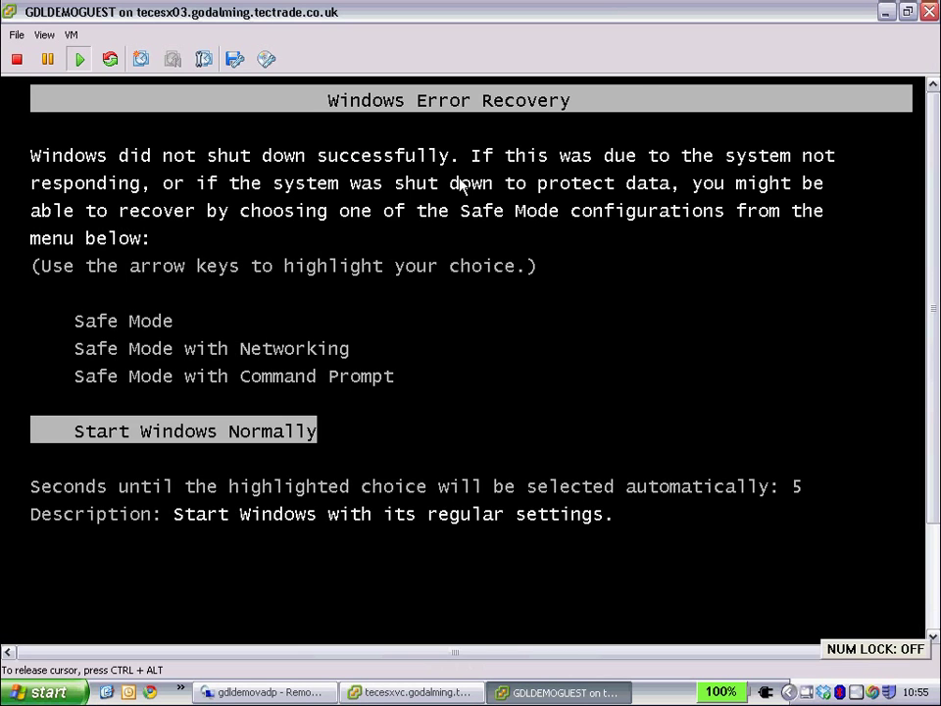
{"action": "key", "text": "Return"}
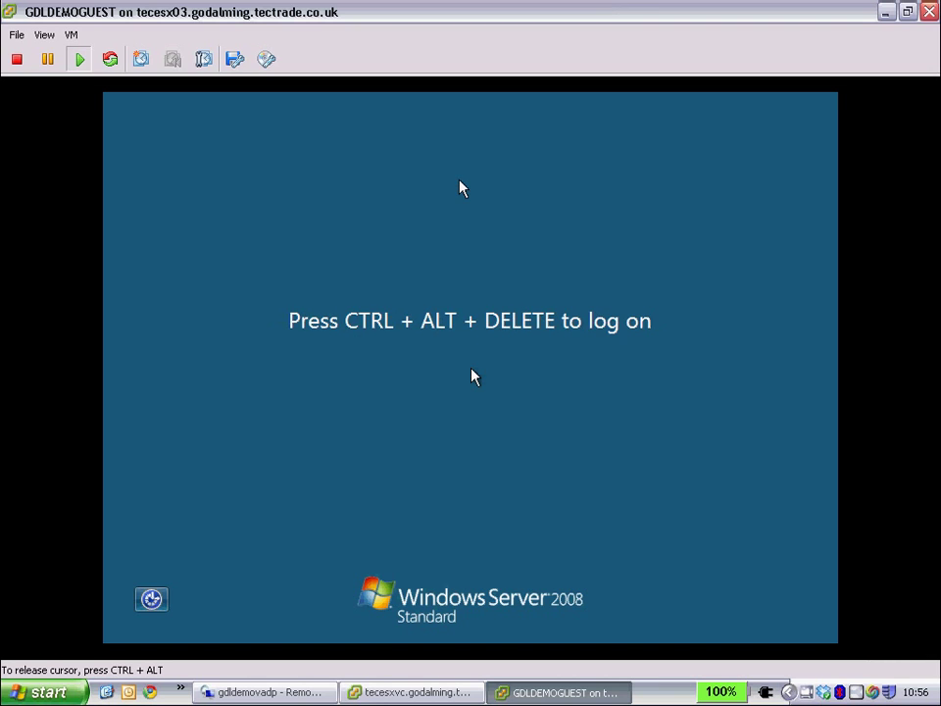
Log on to Windows as Administrator with the account password.
{"action": "key", "text": "ctrl+alt+Insert"}
{"action": "type", "text": "********"}
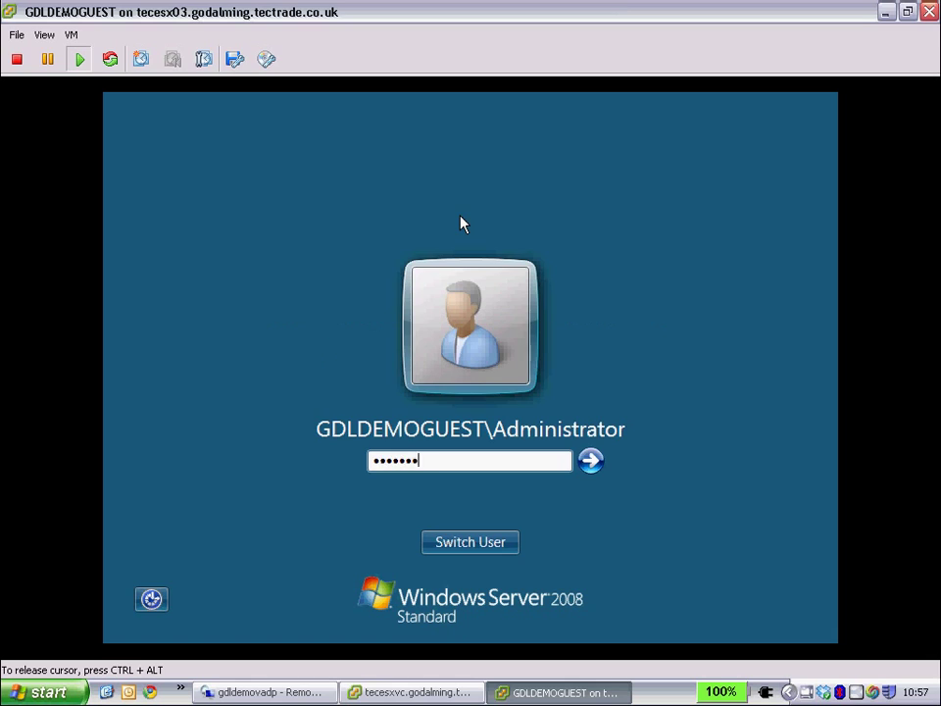
{"action": "key", "text": "Return"}
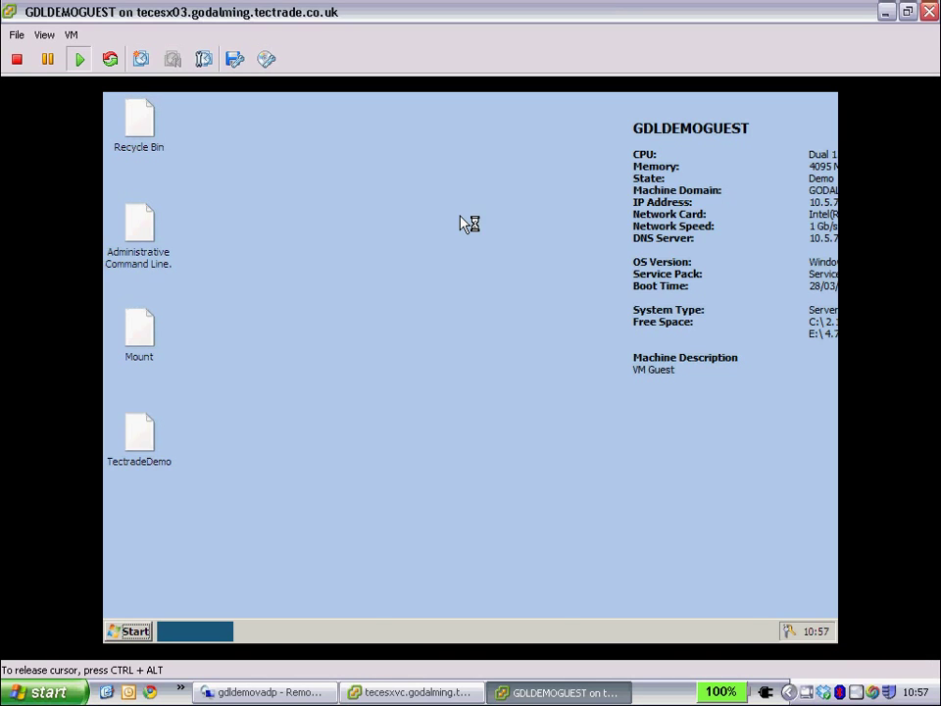
Dismiss the Shutdown Event Tracker with the comment 'demo'.
{"action": "left_click", "coordinate": [432, 406]}
{"action": "type", "text": "demo"}
{"action": "left_click", "coordinate": [463, 485]}
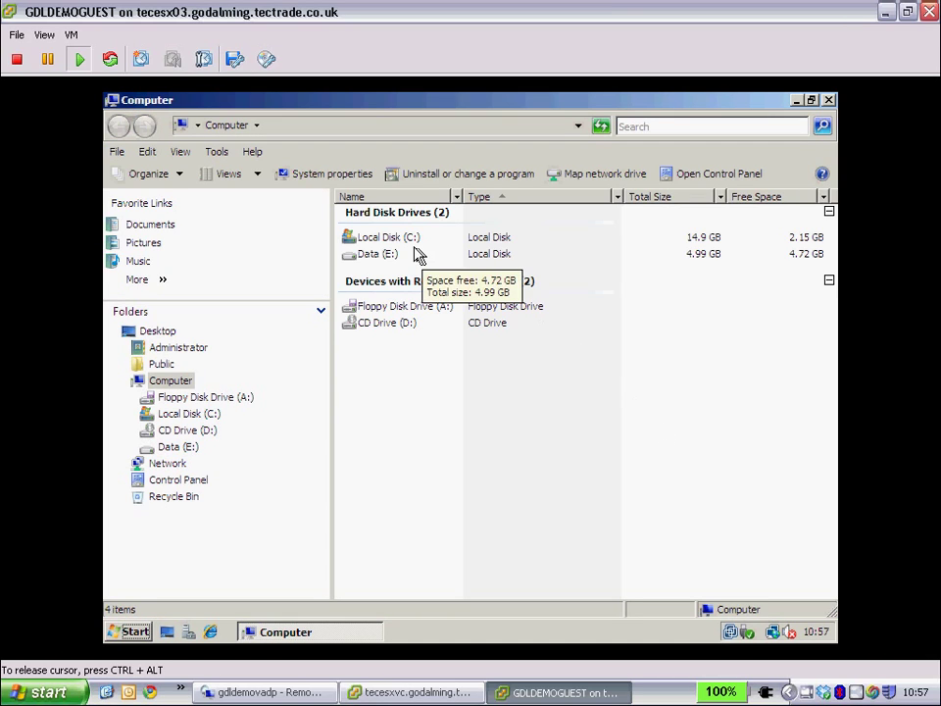
Open the TSM datasheet PDF from Data (E:)\TectradeDemo in Adobe Reader.
{"action": "left_click", "coordinate": [385, 254]}
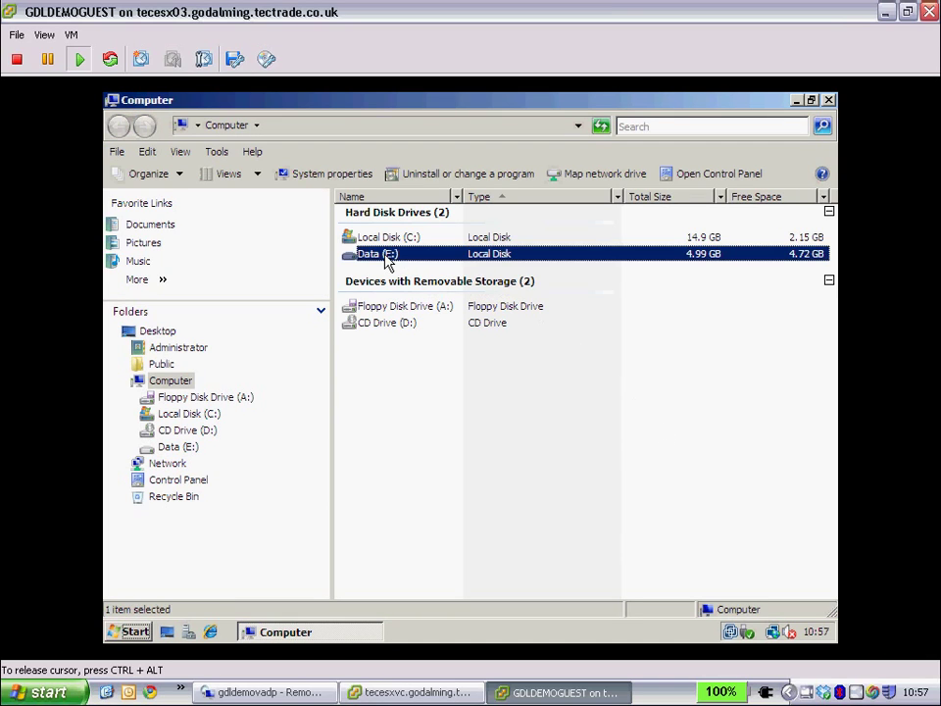
{"action": "double_click", "coordinate": [384, 253]}
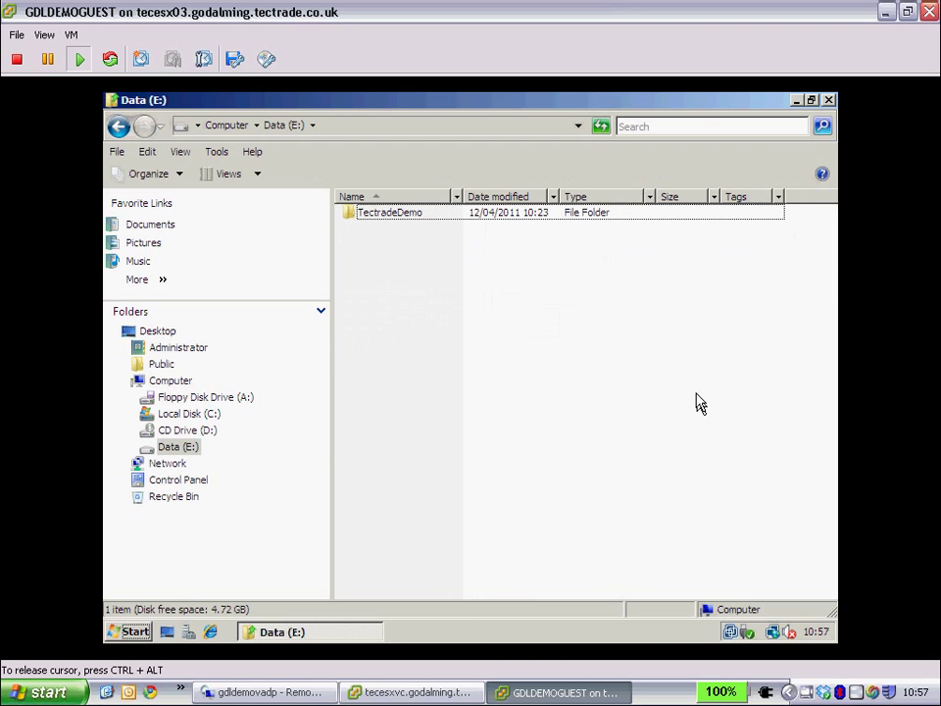
{"action": "key", "text": "Return"}
{"action": "key", "text": "End"}
{"action": "key", "text": "Return"}
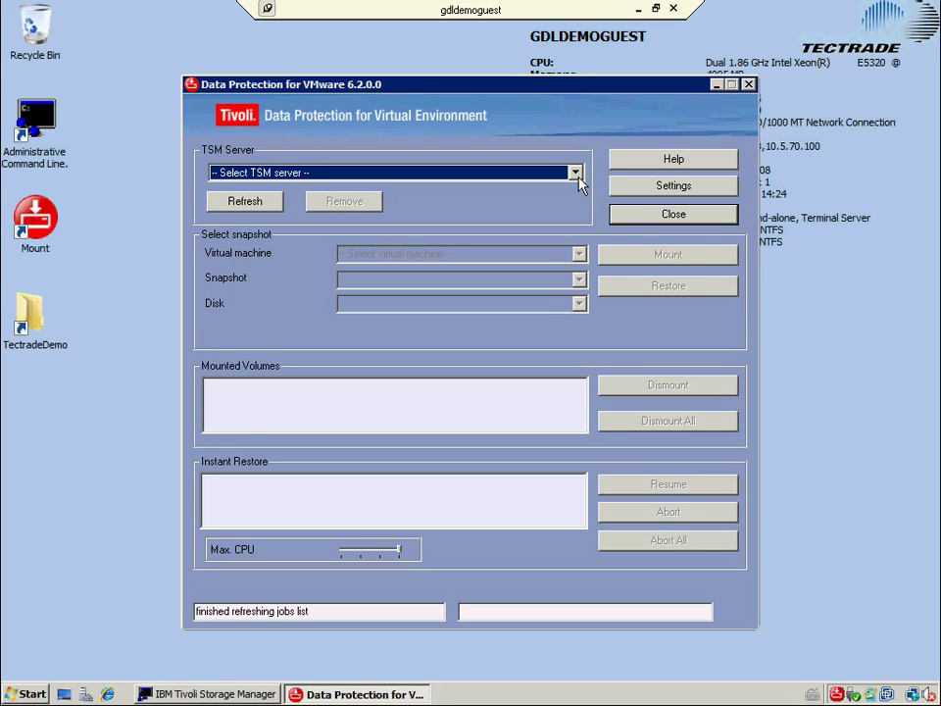
Add and connect the new TSM server gdldemotsm using its password.
{"action": "left_click", "coordinate": [573, 175]}
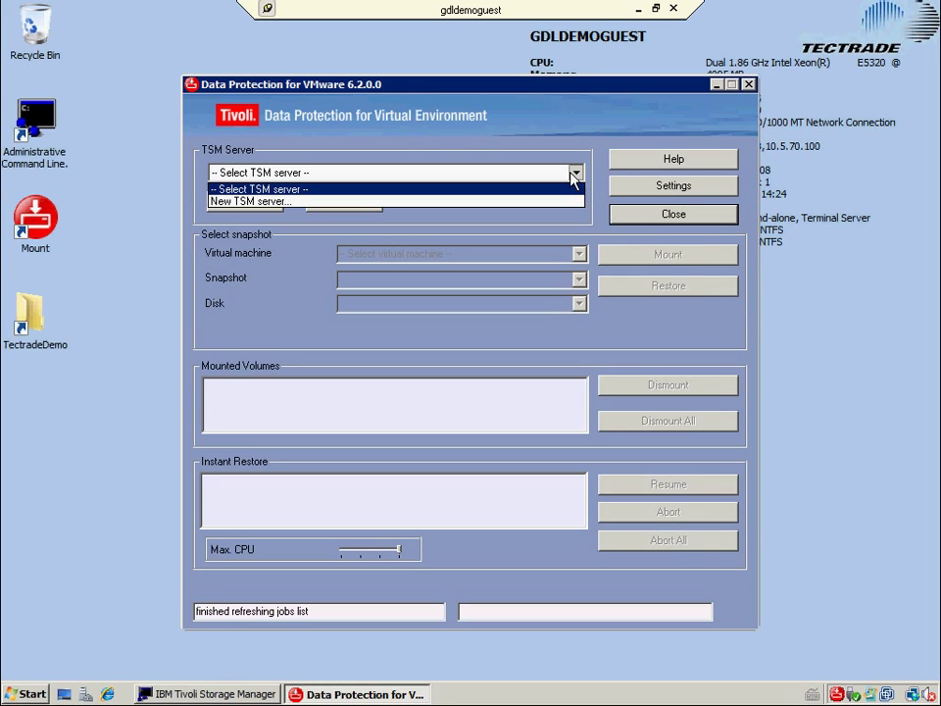
{"action": "left_click", "coordinate": [564, 202]}
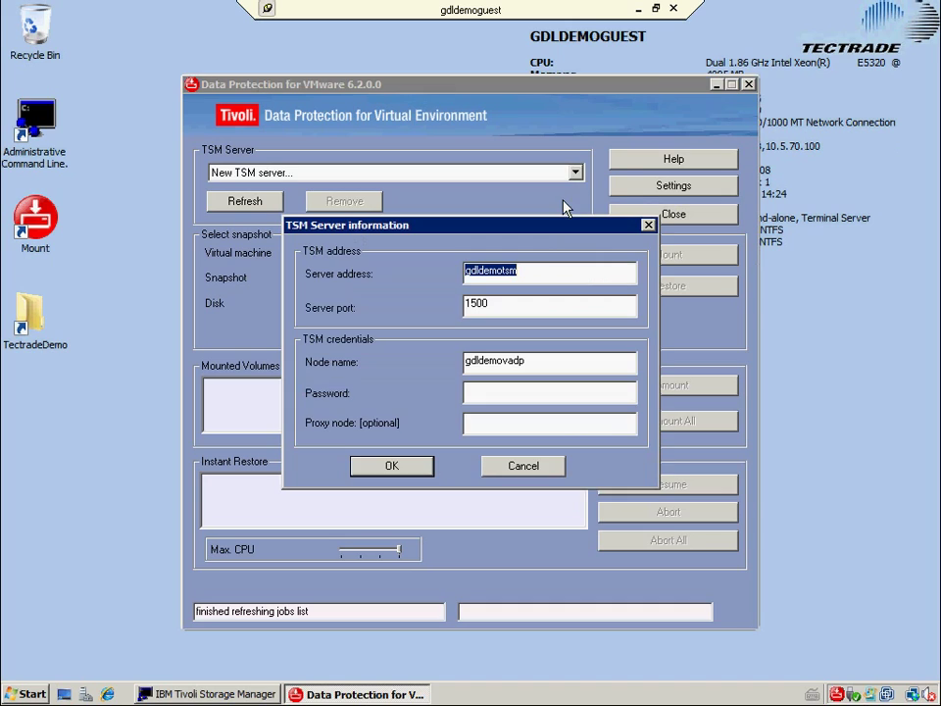
{"action": "left_click", "coordinate": [550, 393]}
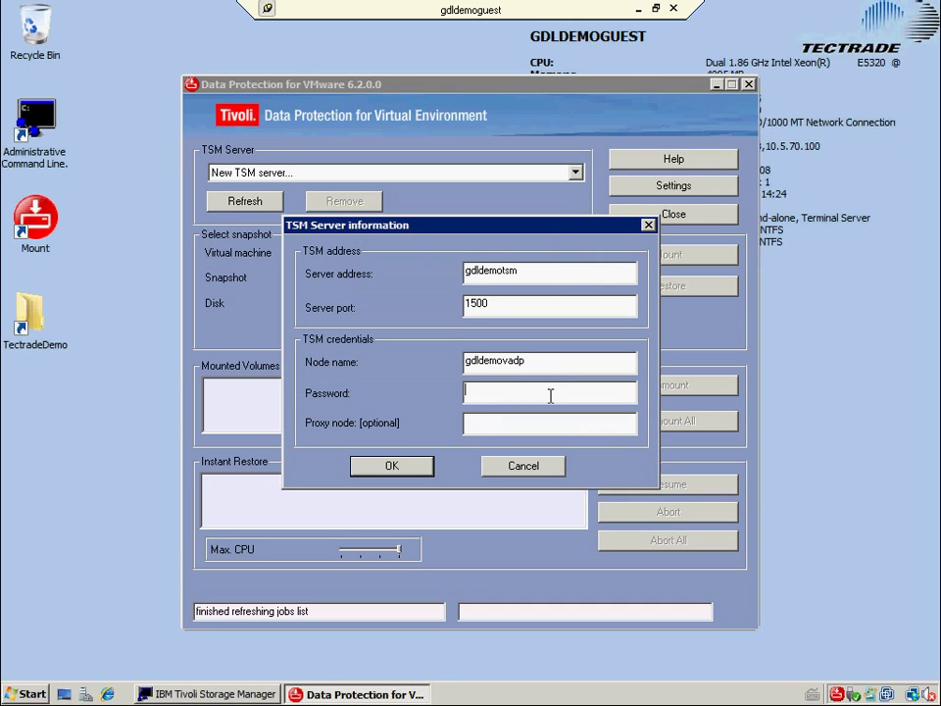
{"action": "type", "text": "********"}
{"action": "key", "text": "Return"}
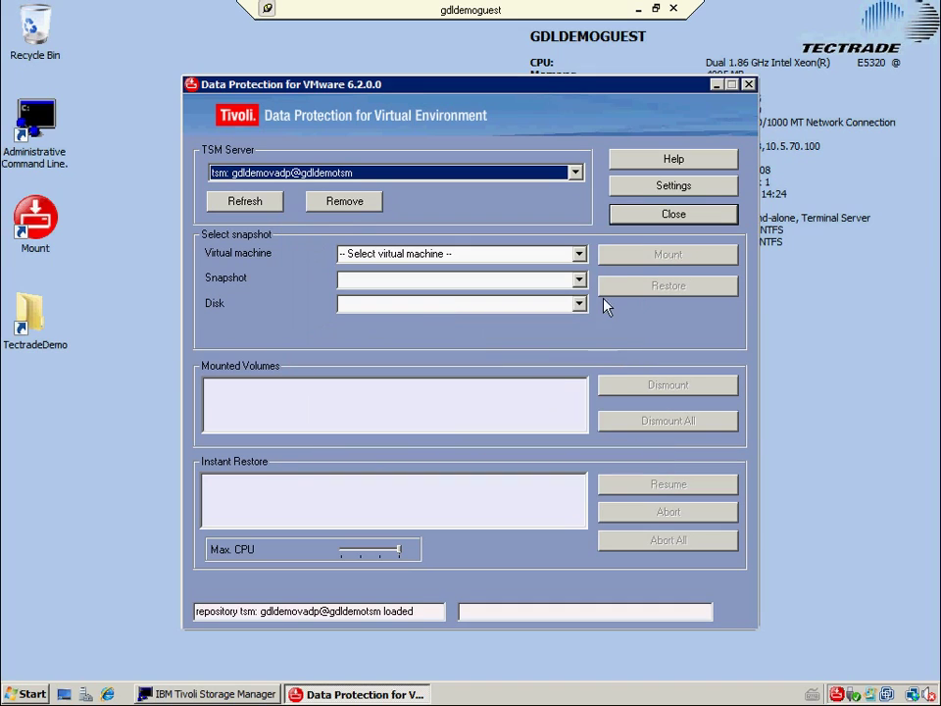
Select GDLDEMOGUEST, the 12/04/2011 10:22:05 snapshot and Hard Disk 2 (5.00 GB).
{"action": "left_click", "coordinate": [584, 256]}
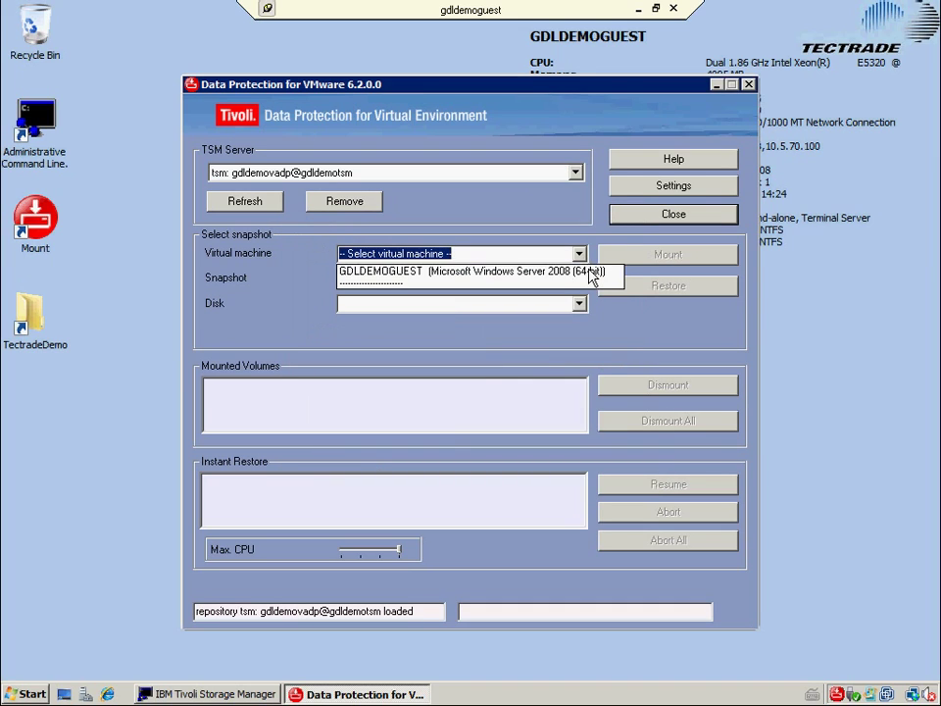
{"action": "left_click", "coordinate": [588, 272]}
{"action": "left_click", "coordinate": [579, 279]}
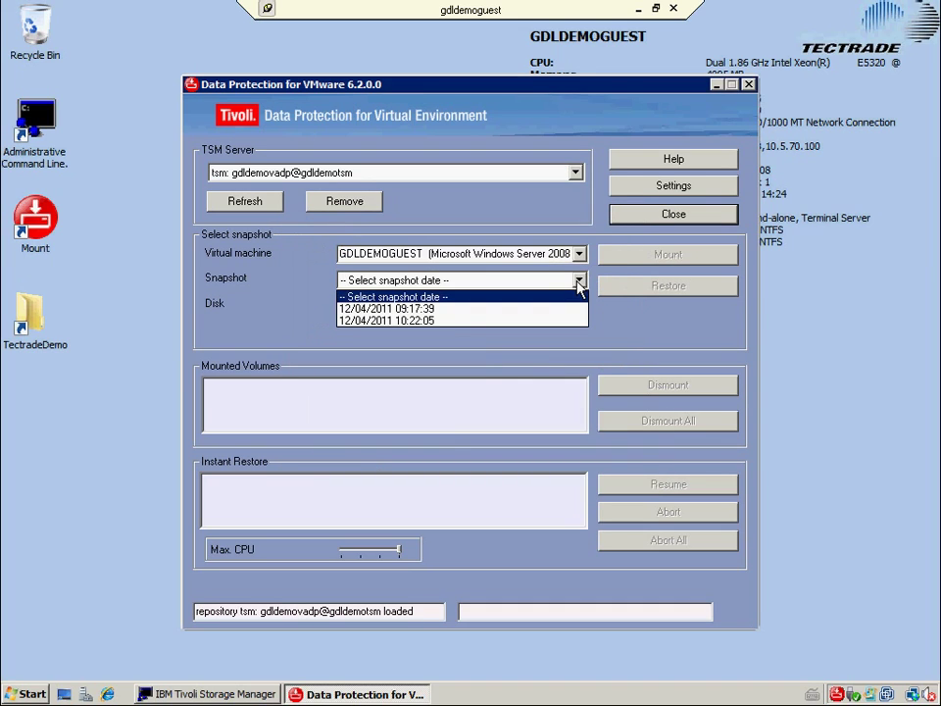
{"action": "left_click", "coordinate": [538, 321]}
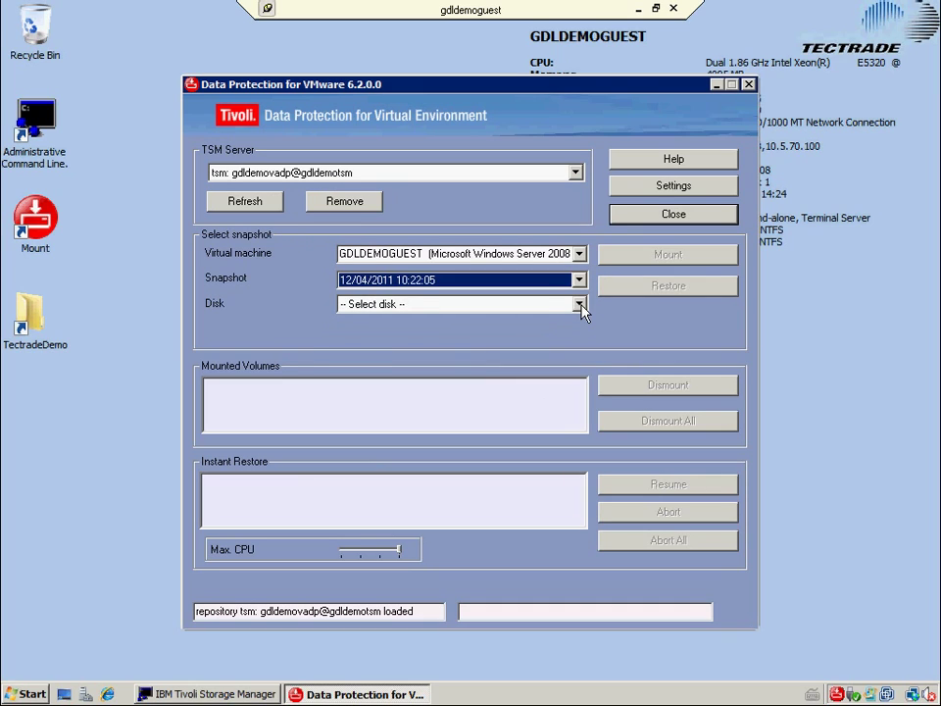
{"action": "left_click", "coordinate": [580, 304]}
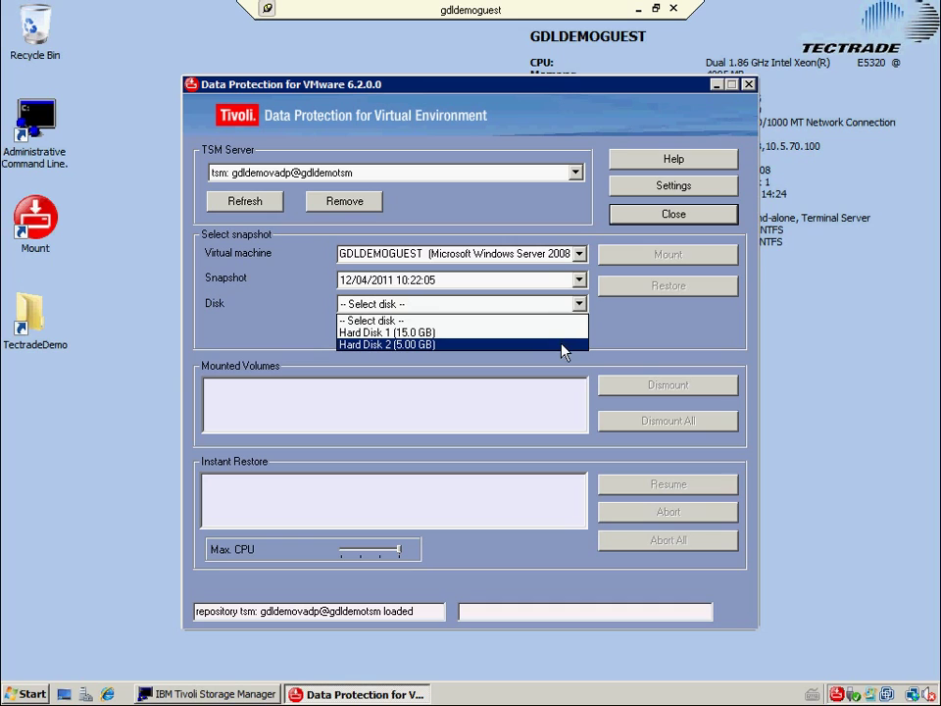
{"action": "left_click", "coordinate": [564, 345]}
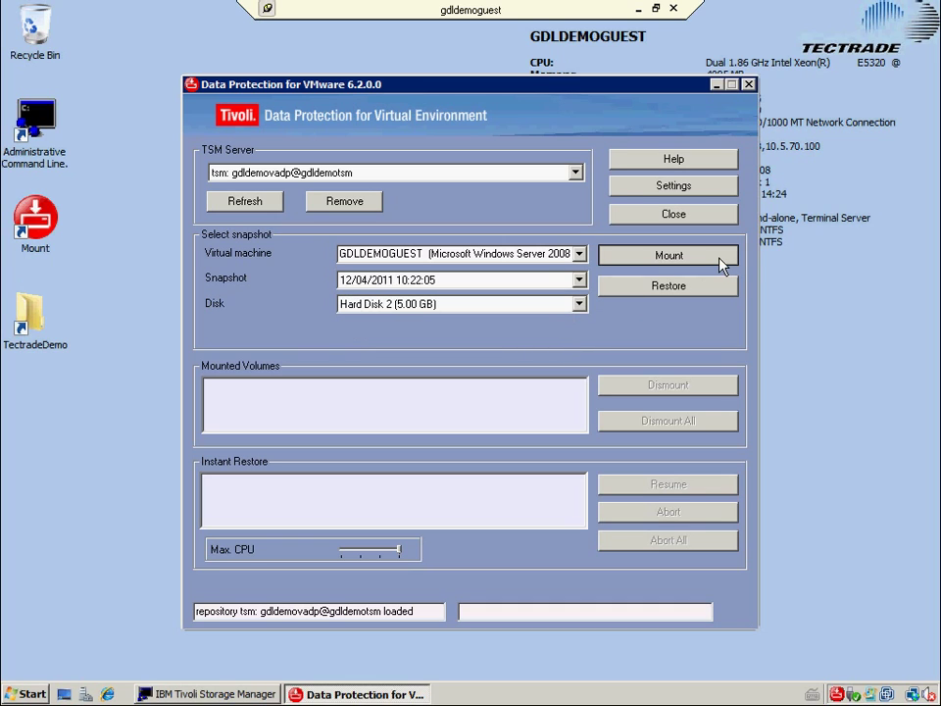
Mount partition 0 (Data) of Hard Disk 2 read-only as drive F:\.
{"action": "left_click", "coordinate": [667, 254]}
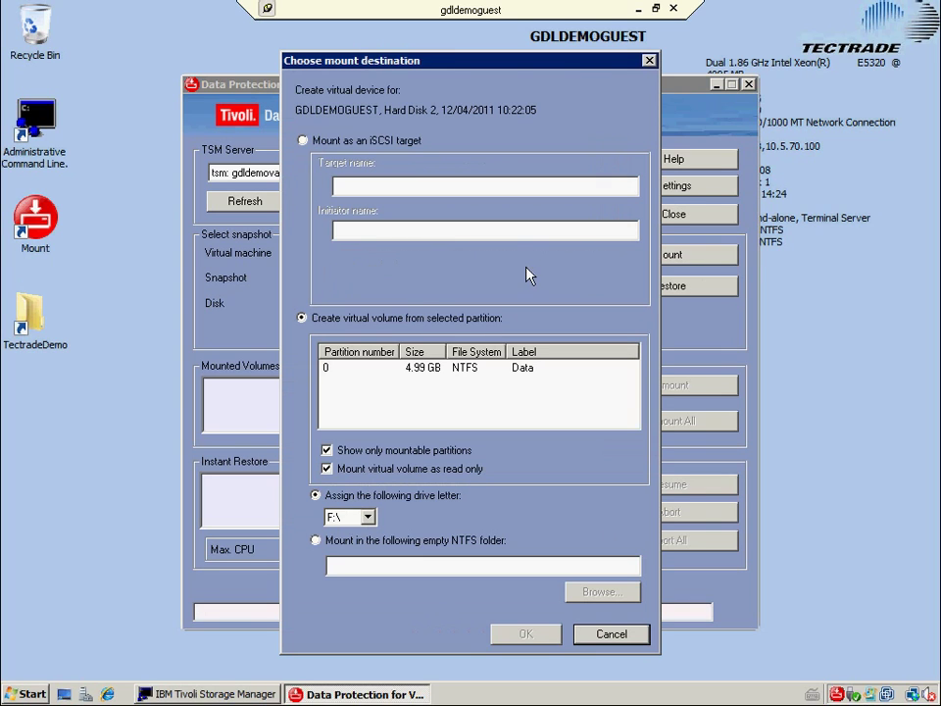
{"action": "left_click", "coordinate": [380, 366]}
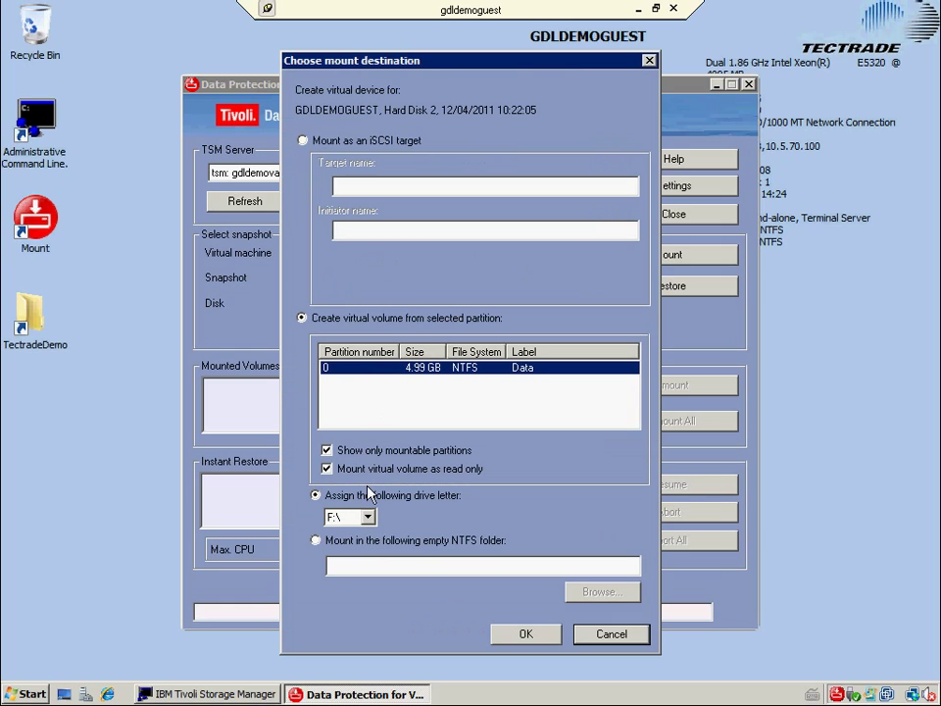
{"action": "left_click", "coordinate": [368, 516]}
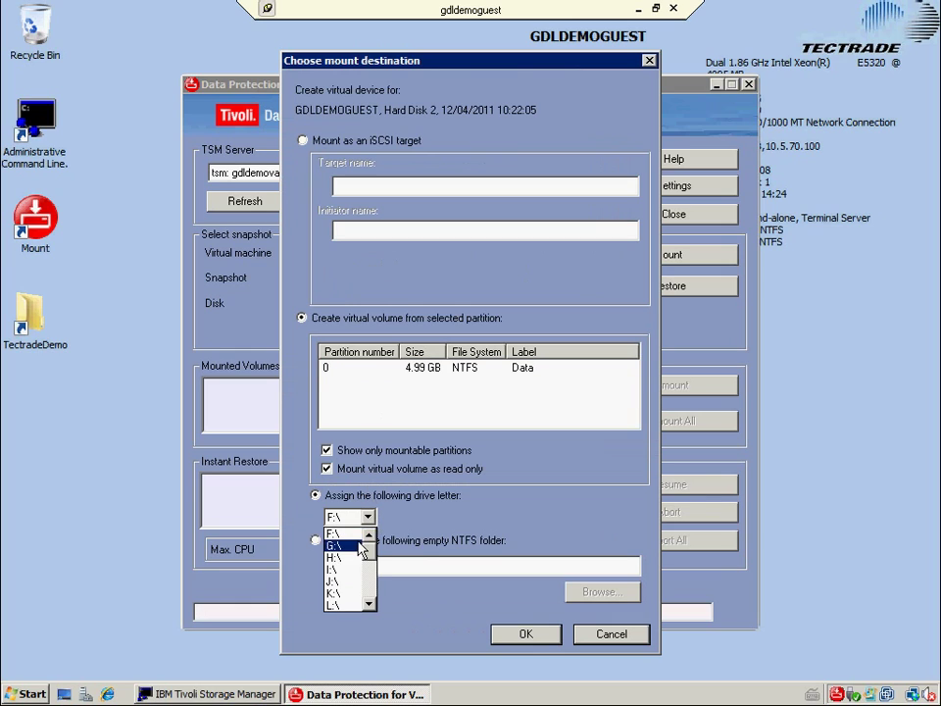
{"action": "left_click", "coordinate": [358, 534]}
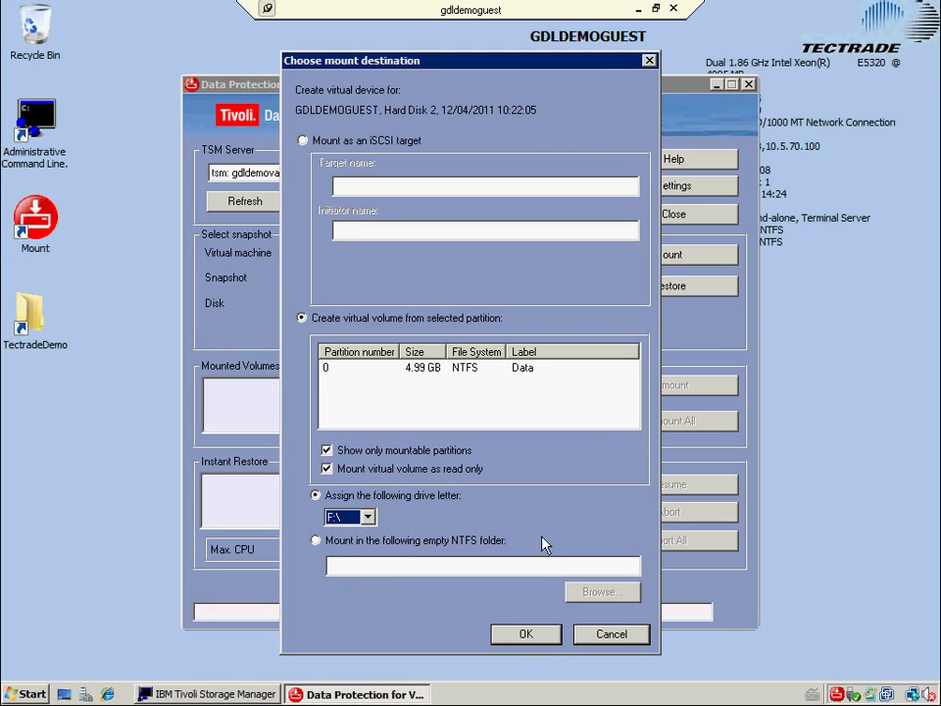
{"action": "left_click", "coordinate": [542, 636]}
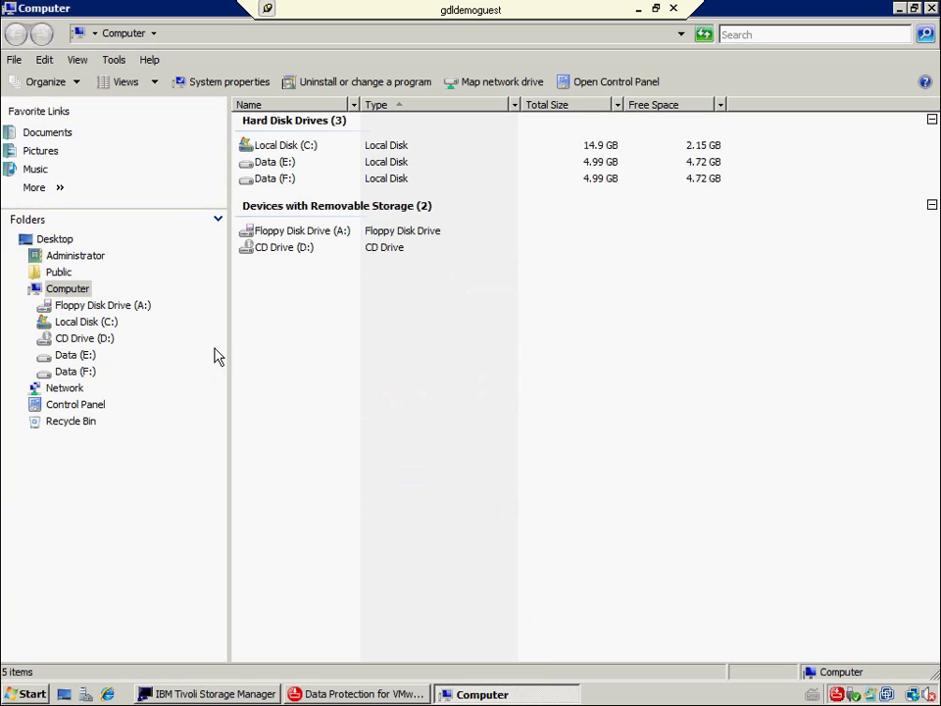
Copy dcfm_pro_windows.zip from F:\TectradeDemo, then minimize Windows Explorer.
{"action": "left_click", "coordinate": [51, 373]}
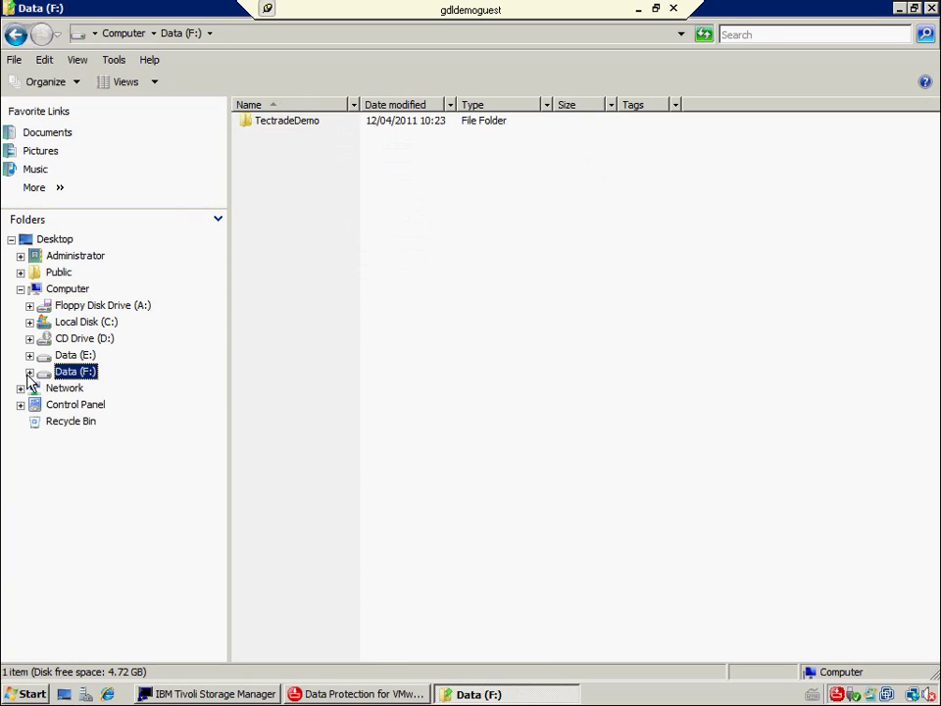
{"action": "left_click", "coordinate": [31, 372]}
{"action": "left_click", "coordinate": [70, 389]}
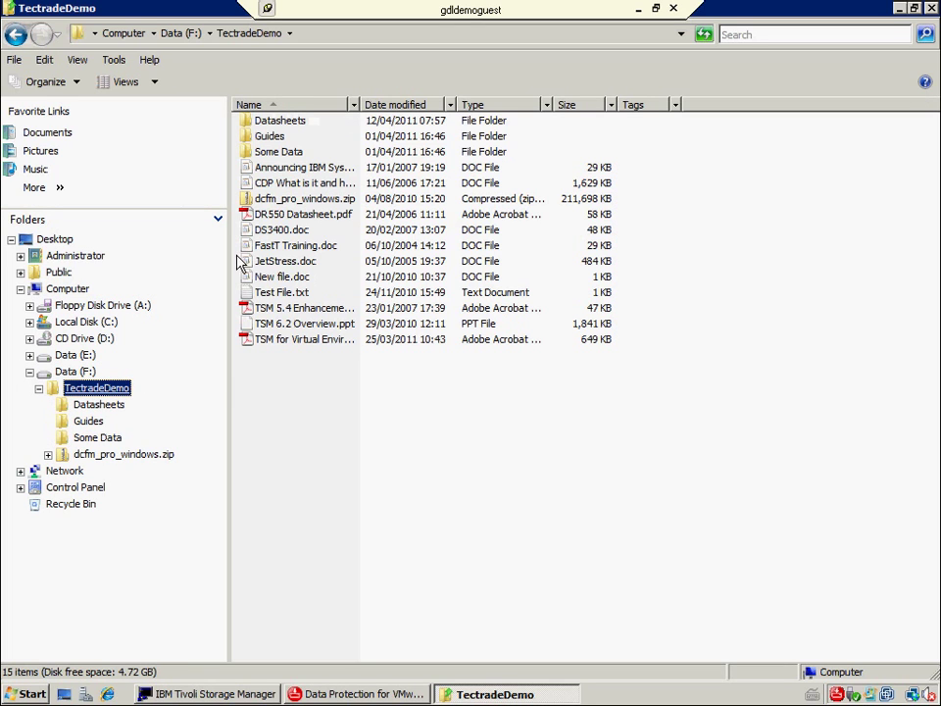
{"action": "right_click", "coordinate": [333, 200]}
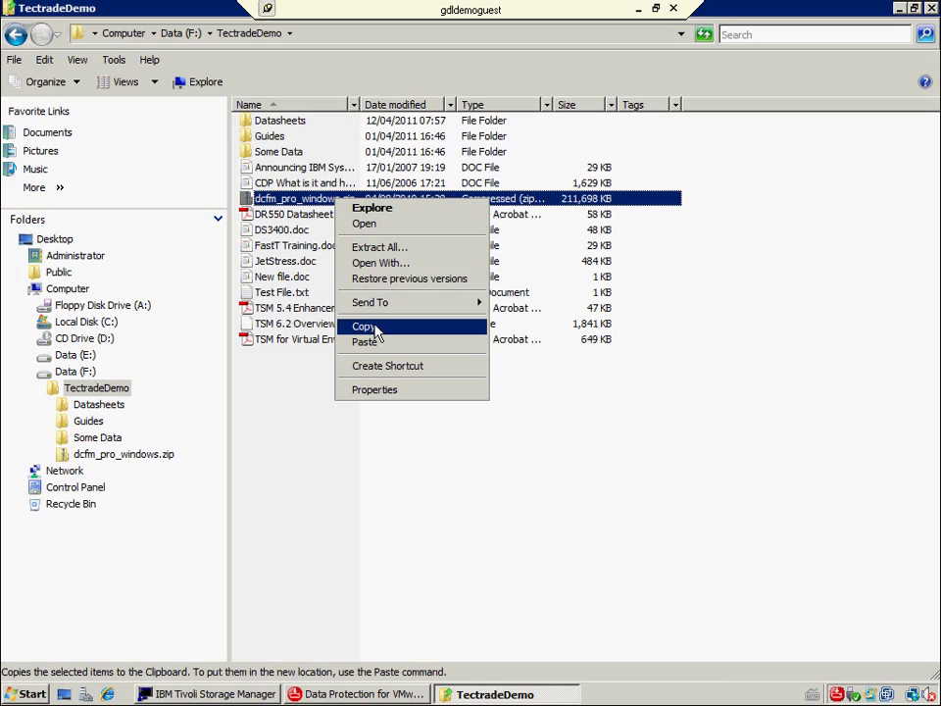
{"action": "left_click", "coordinate": [376, 327]}
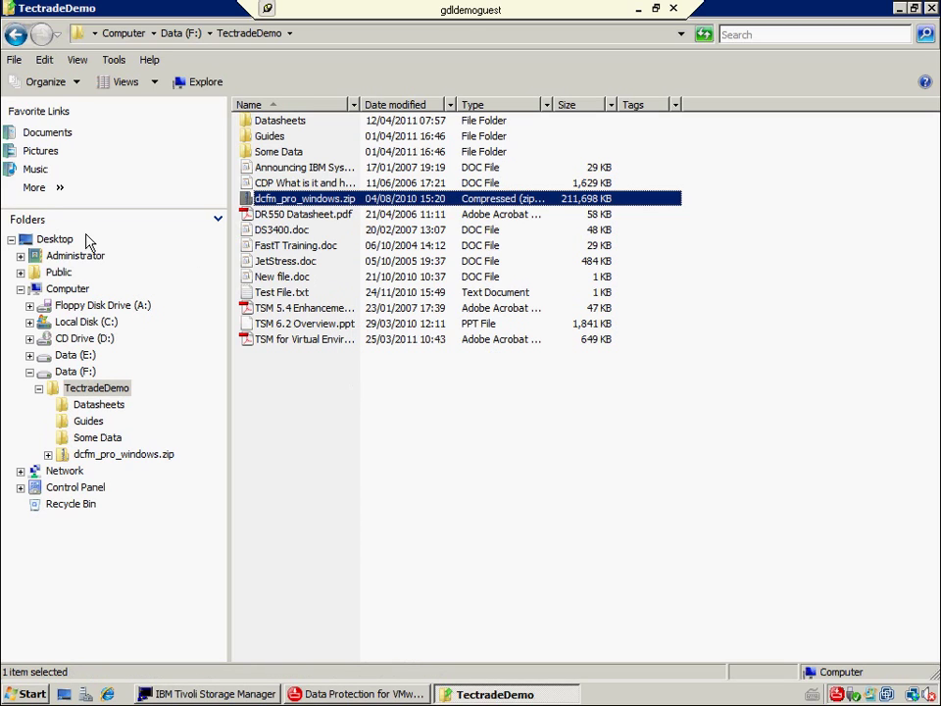
{"action": "left_click", "coordinate": [904, 10]}
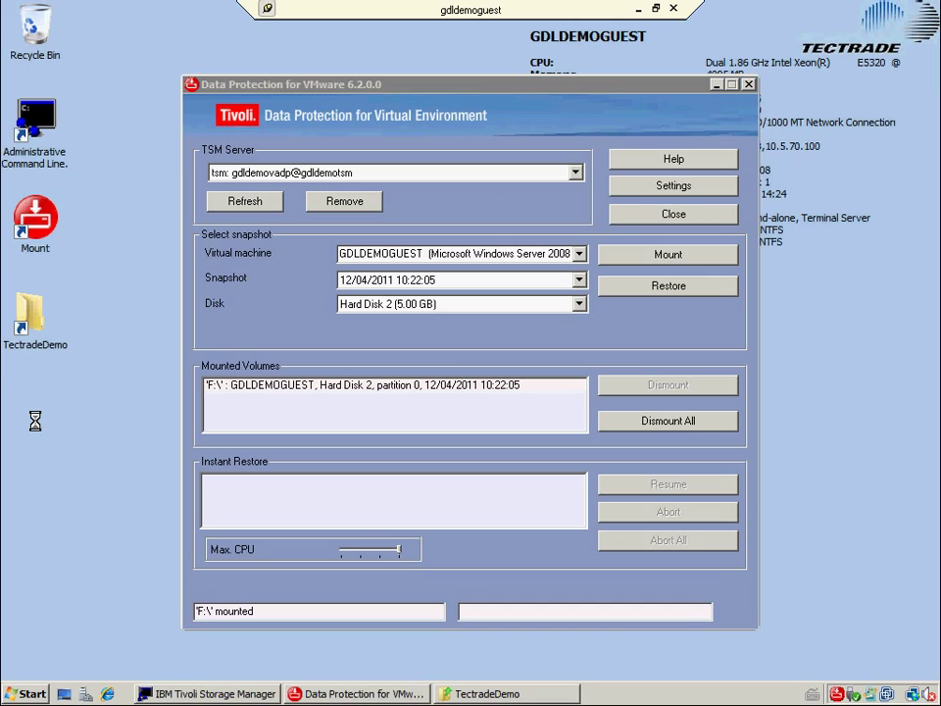
Paste the zip onto the desktop and run the session query (q se) in the admin command line.
{"action": "right_click", "coordinate": [35, 421]}
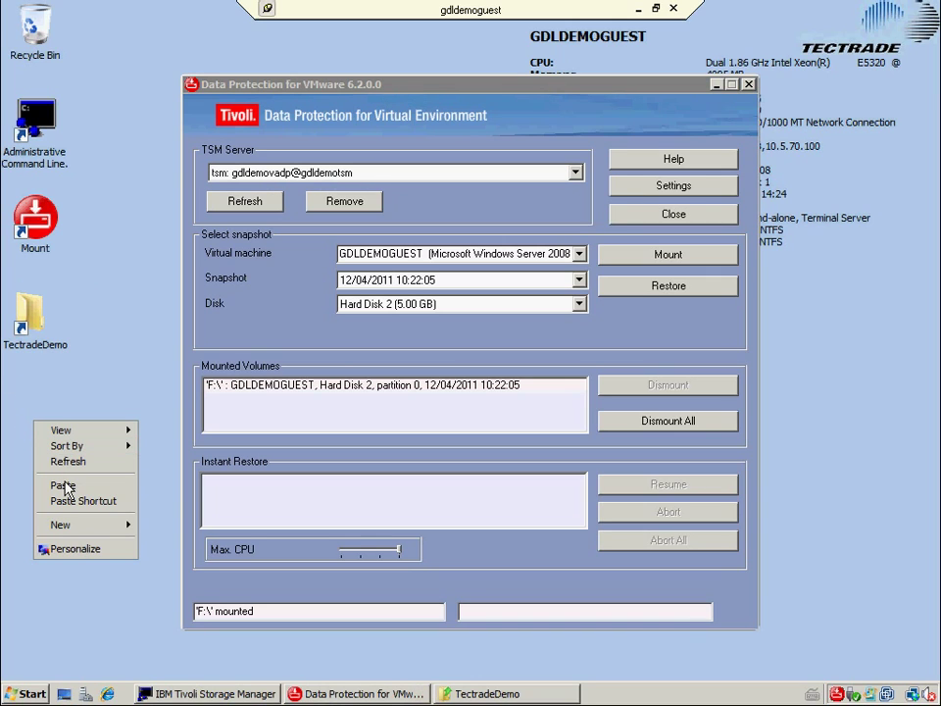
{"action": "left_click", "coordinate": [65, 487]}
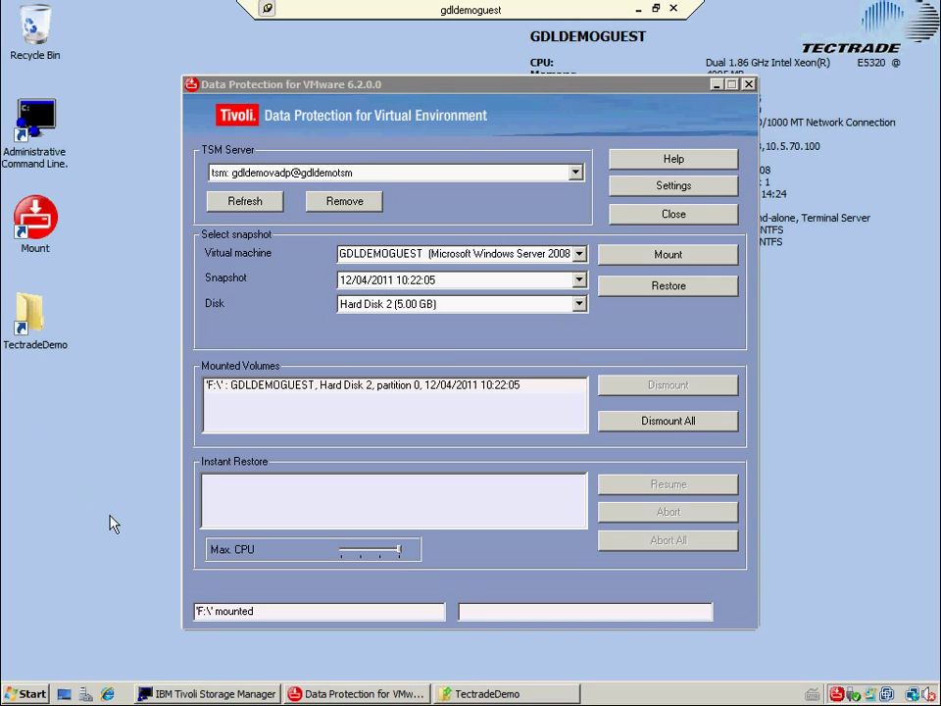
{"action": "left_click", "coordinate": [224, 690]}
{"action": "type", "text": "e"}
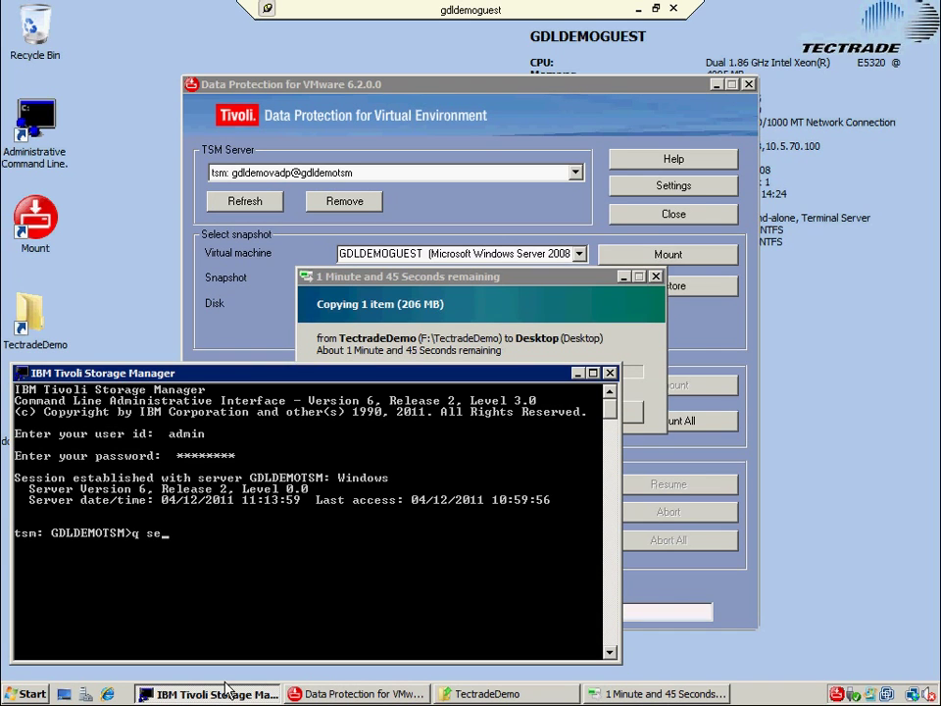
{"action": "key", "text": "Return"}
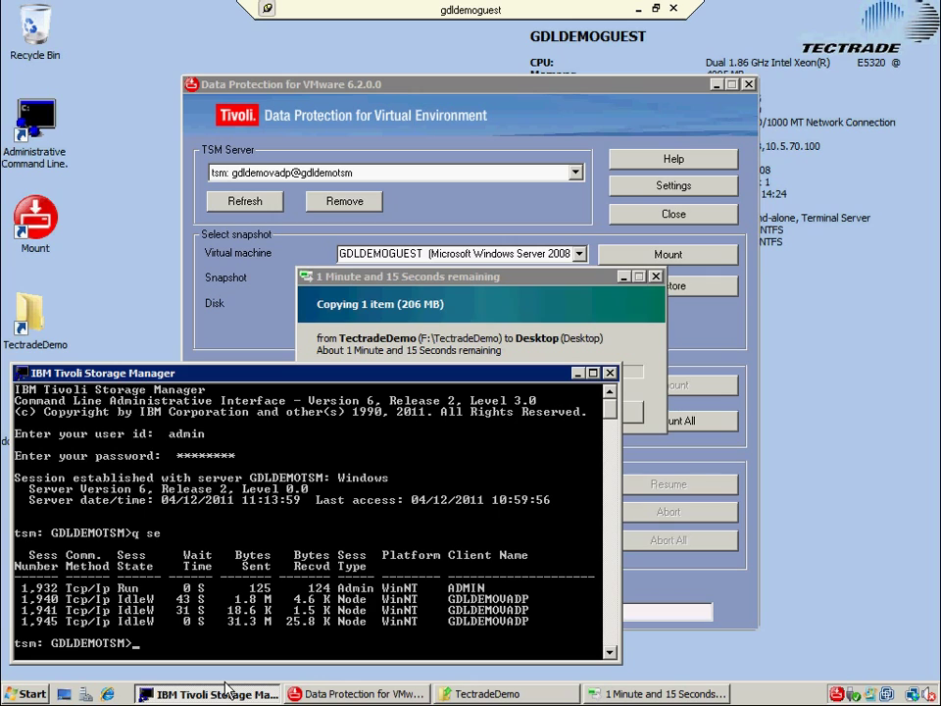
{"action": "key", "text": "Up"}
{"action": "key", "text": "Return"}
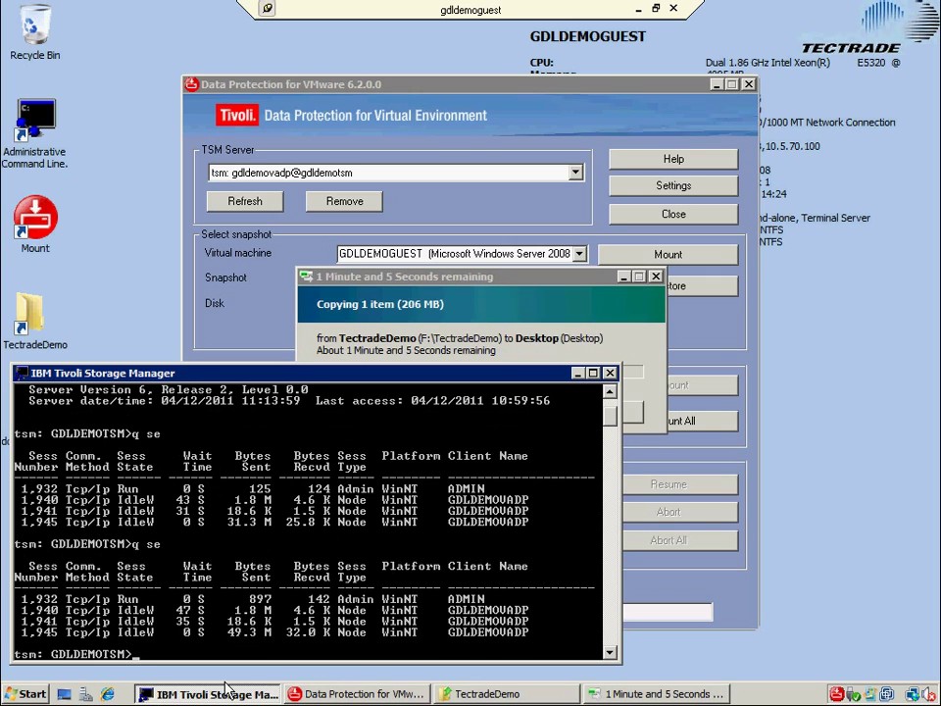
{"action": "key", "text": "Up"}
{"action": "key", "text": "Return"}
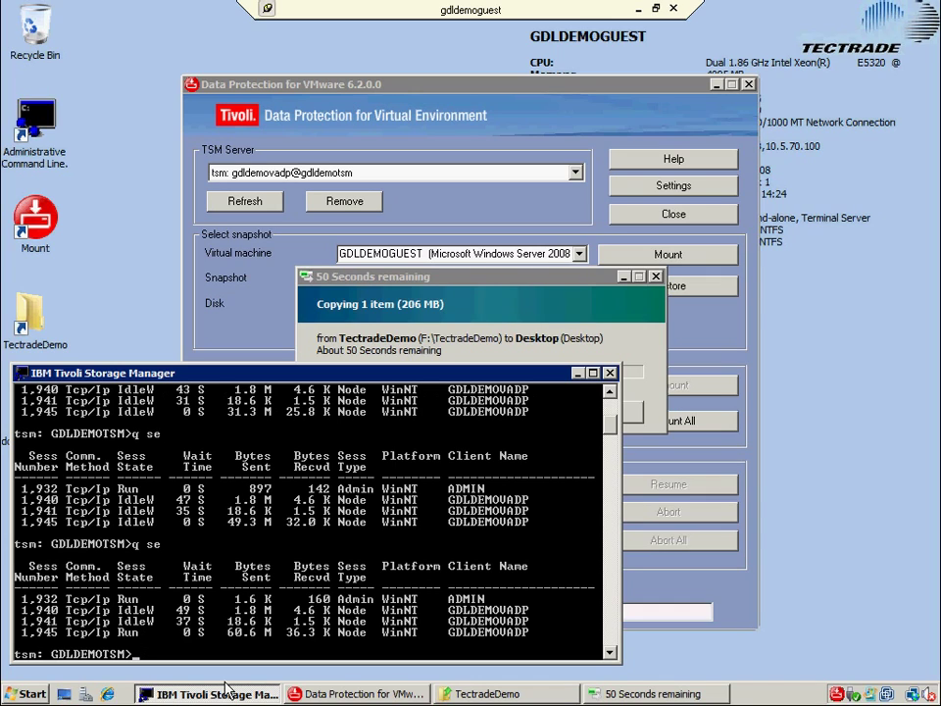
Move the copy progress window aside and rerun q se until bytes sent reach 247.4 M.
{"action": "left_click", "coordinate": [570, 283]}
{"action": "left_click_drag", "start_coordinate": [570, 284], "coordinate": [771, 191]}
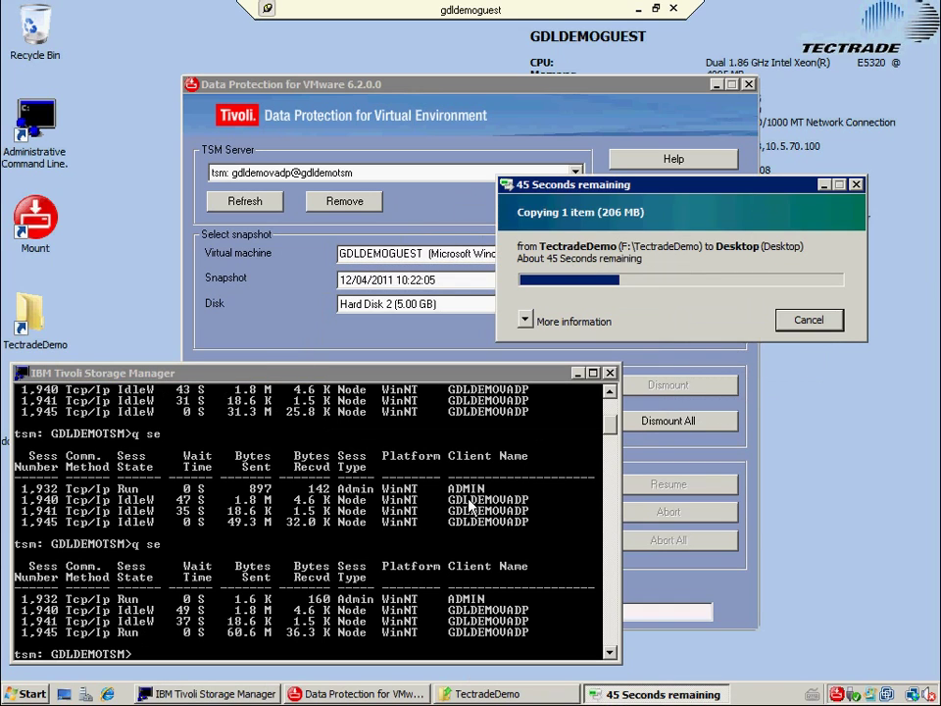
{"action": "left_click", "coordinate": [388, 557]}
{"action": "key", "text": "Up"}
{"action": "key", "text": "Return"}
{"action": "key", "text": "Up"}
{"action": "key", "text": "Return"}
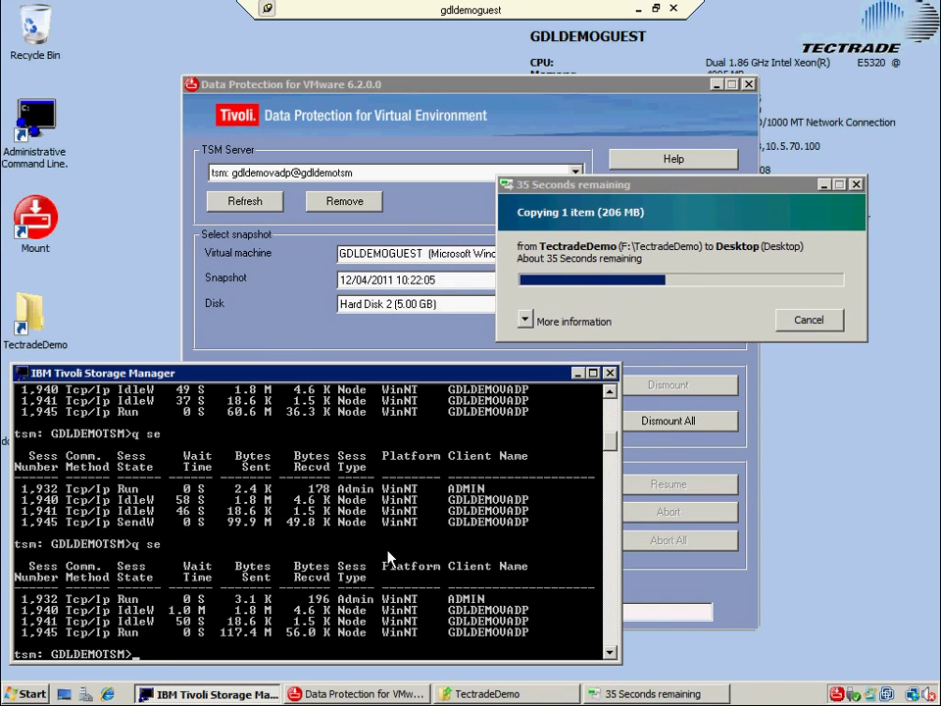
{"action": "key", "text": "Up"}
{"action": "key", "text": "Return"}
{"action": "key", "text": "Up"}
{"action": "key", "text": "Return"}
{"action": "key", "text": "Up"}
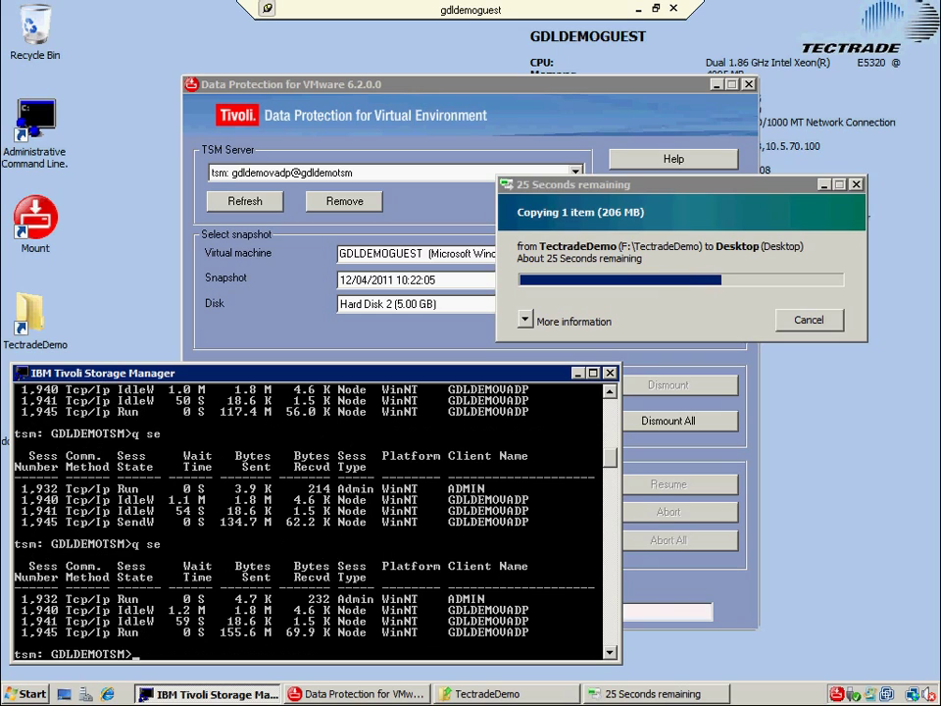
{"action": "key", "text": "Return"}
{"action": "key", "text": "Up"}
{"action": "key", "text": "Return"}
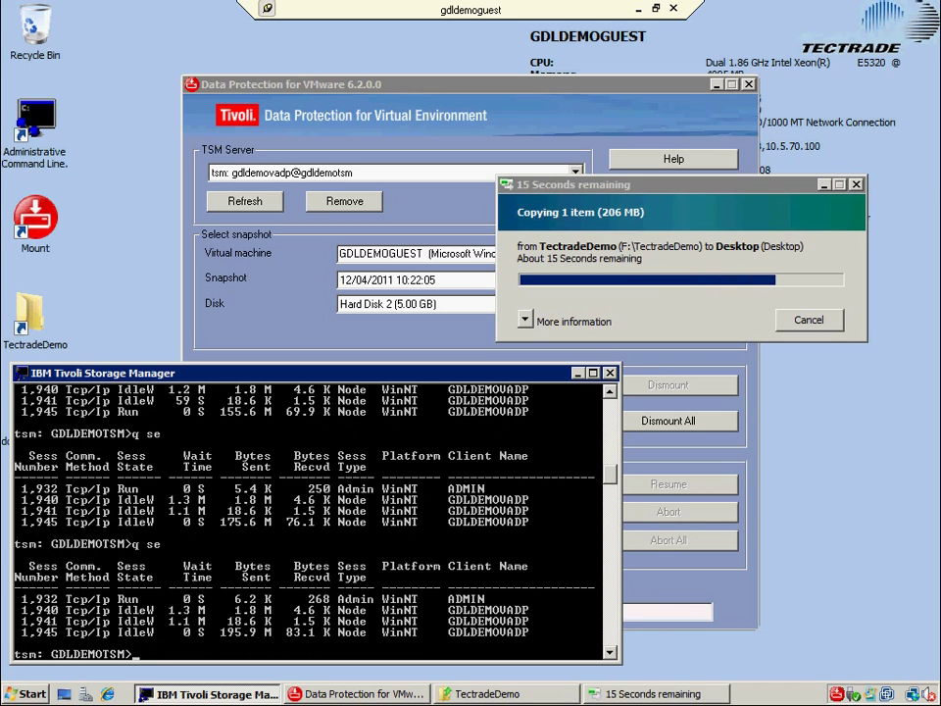
{"action": "key", "text": "Up"}
{"action": "key", "text": "Return"}
{"action": "key", "text": "Up"}
{"action": "key", "text": "Return"}
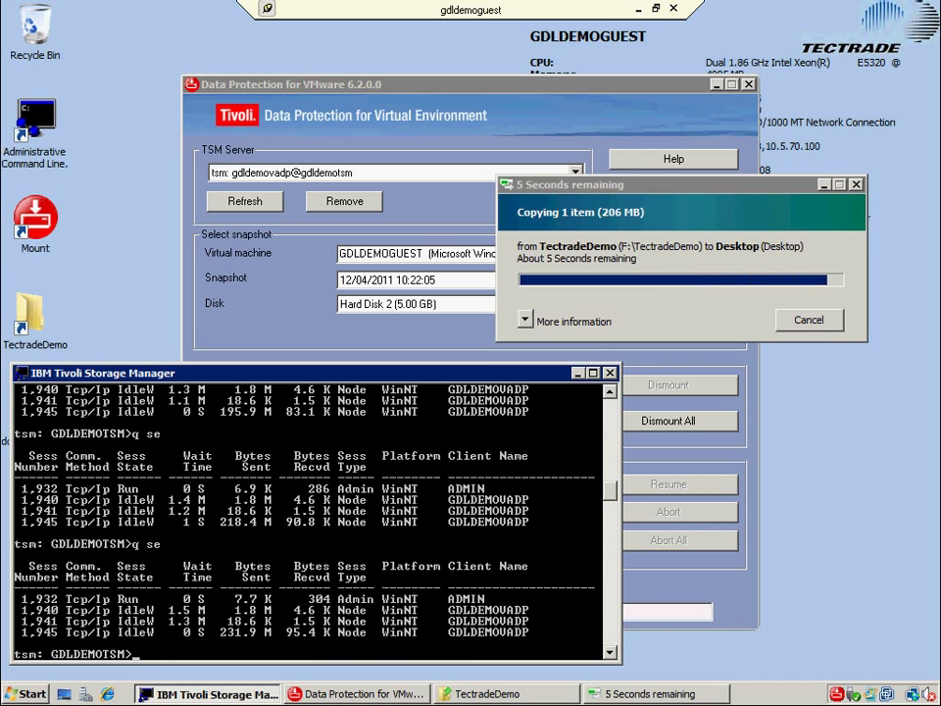
{"action": "key", "text": "Up"}
{"action": "key", "text": "Return"}
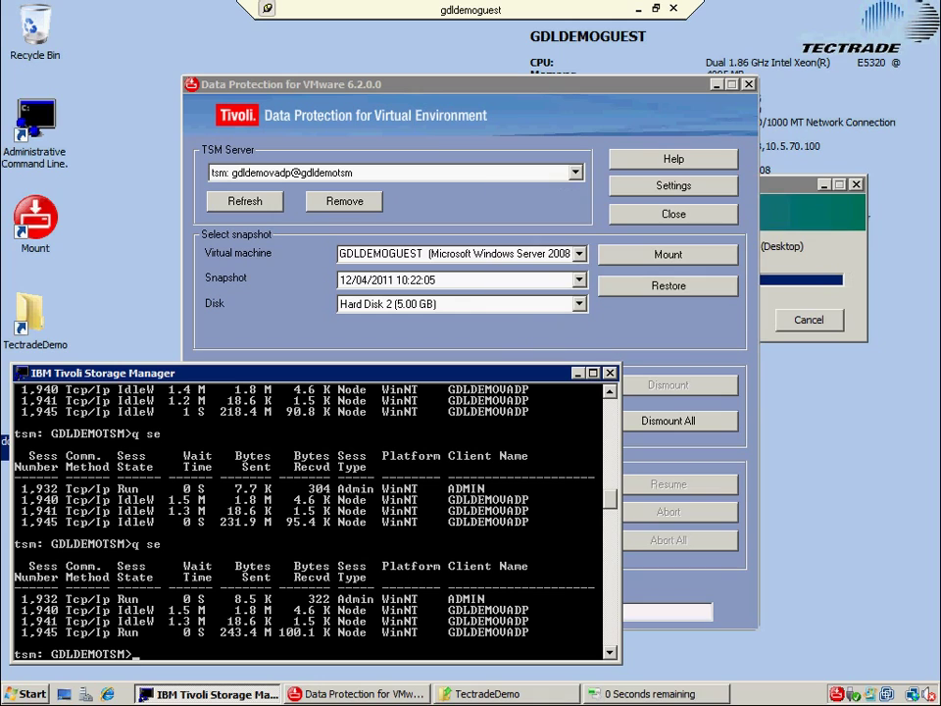
{"action": "key", "text": "Up"}
{"action": "key", "text": "Return"}
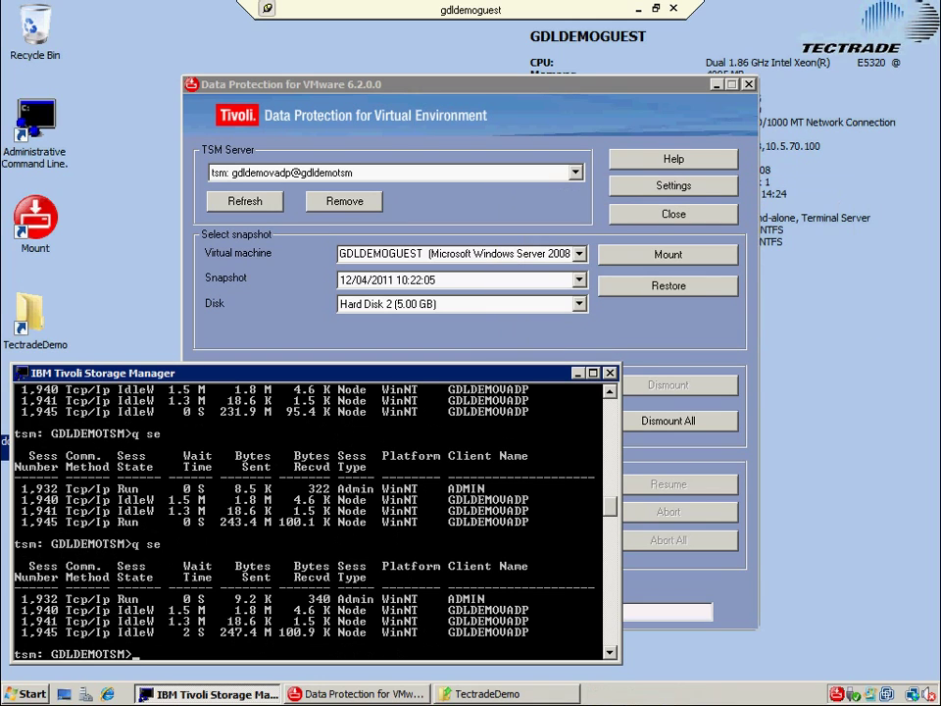
{"action": "left_click", "coordinate": [577, 372]}
Deselect the pasted zip file on the desktop.
{"action": "left_click", "coordinate": [103, 438]}
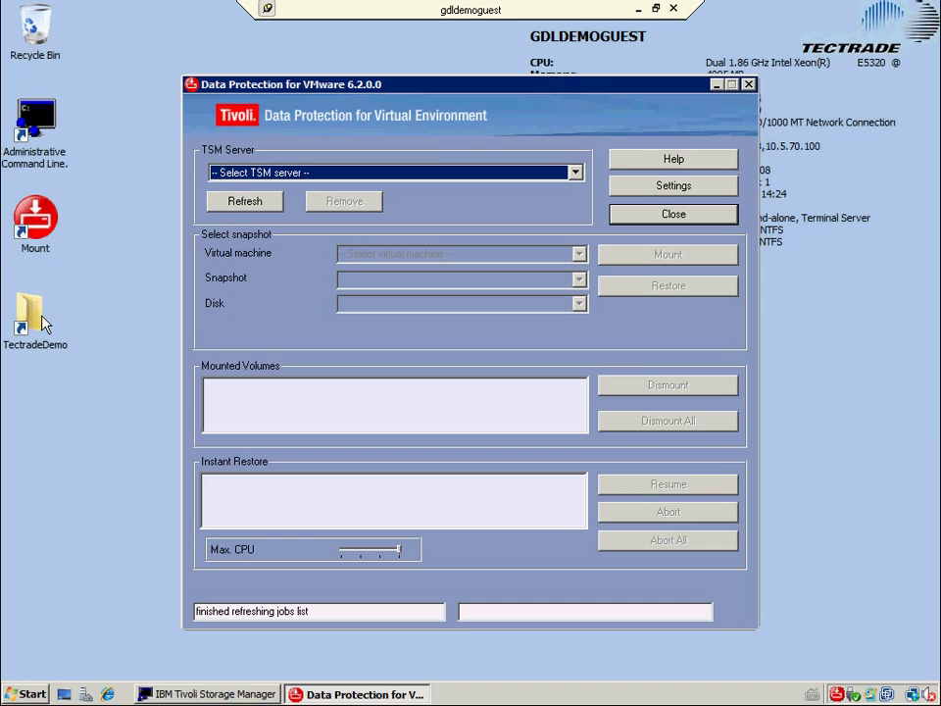
Delete the TectradeDemo folder from Data (E:) to the Recycle Bin.
{"action": "double_click", "coordinate": [41, 323]}
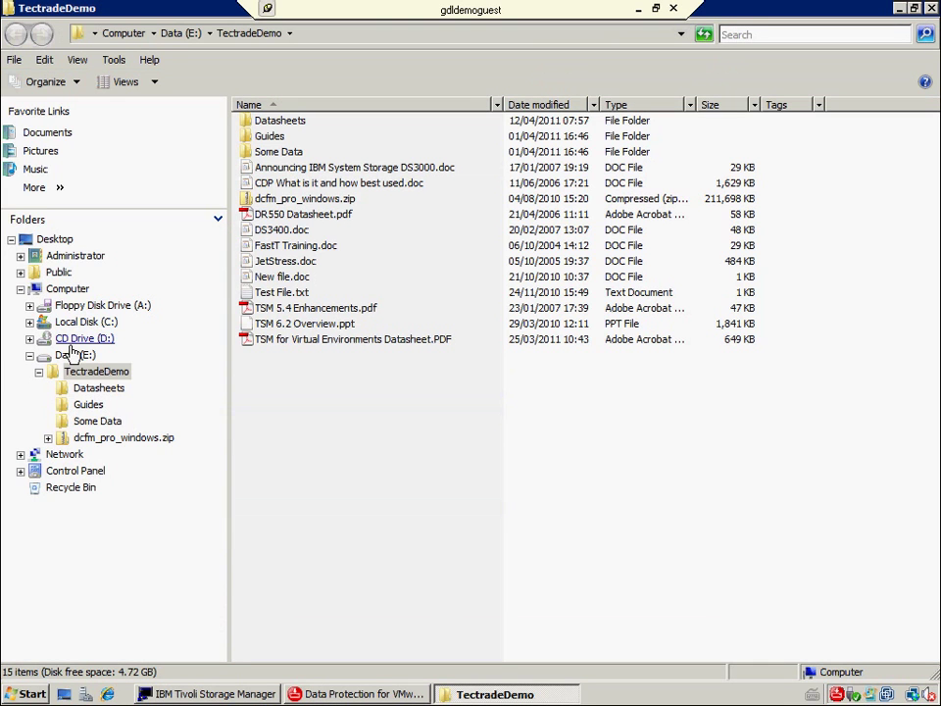
{"action": "left_click", "coordinate": [67, 355]}
{"action": "left_click", "coordinate": [314, 130]}
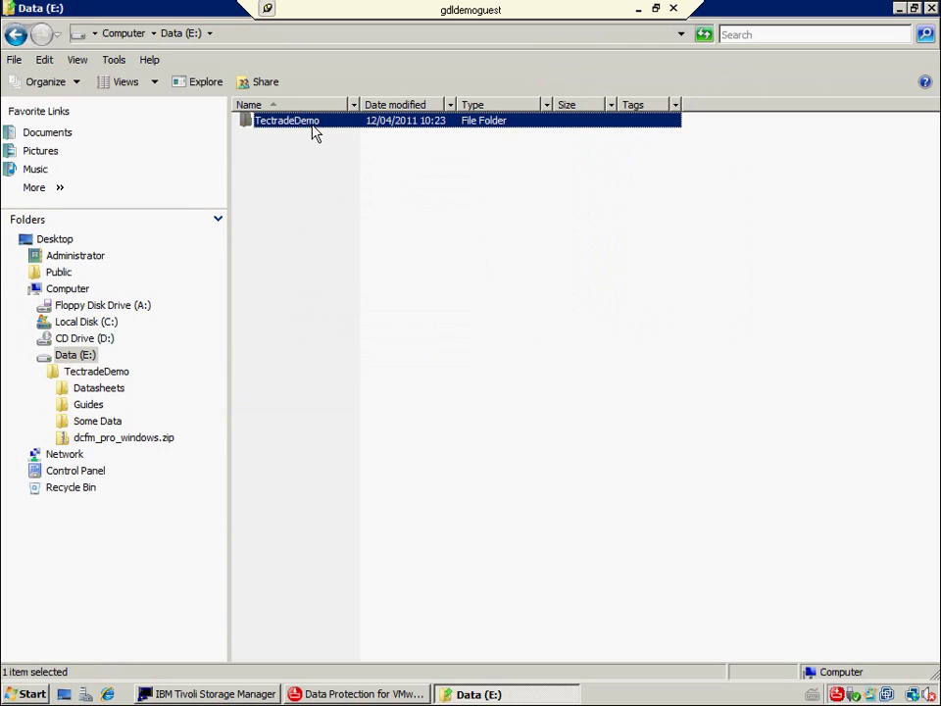
{"action": "key", "text": "Delete"}
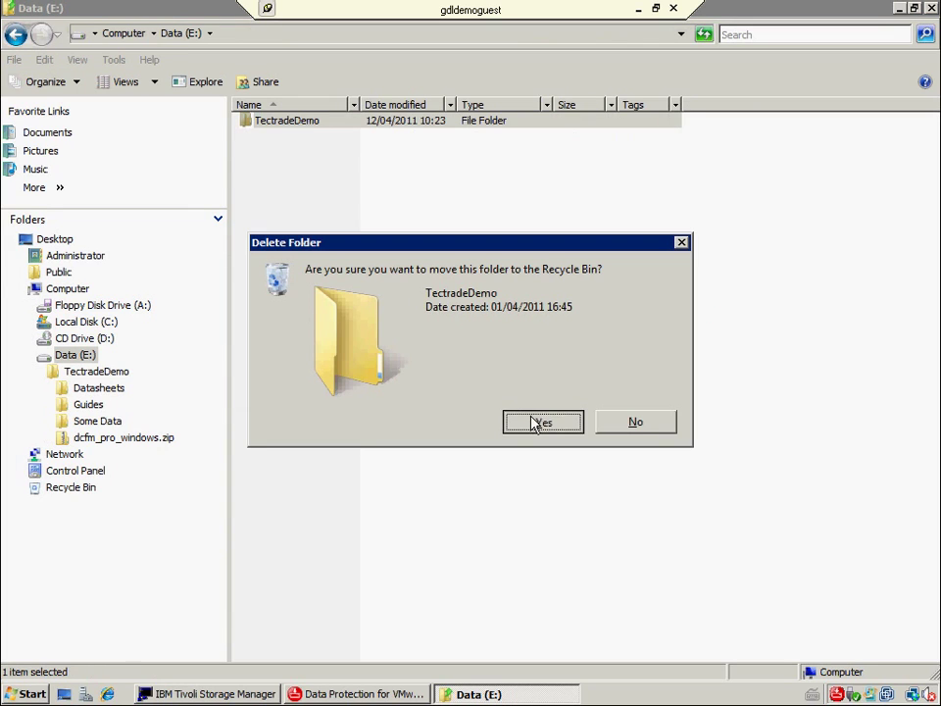
{"action": "left_click", "coordinate": [541, 421]}
Empty the Recycle Bin to permanently delete TectradeDemo.
{"action": "right_click", "coordinate": [92, 406]}
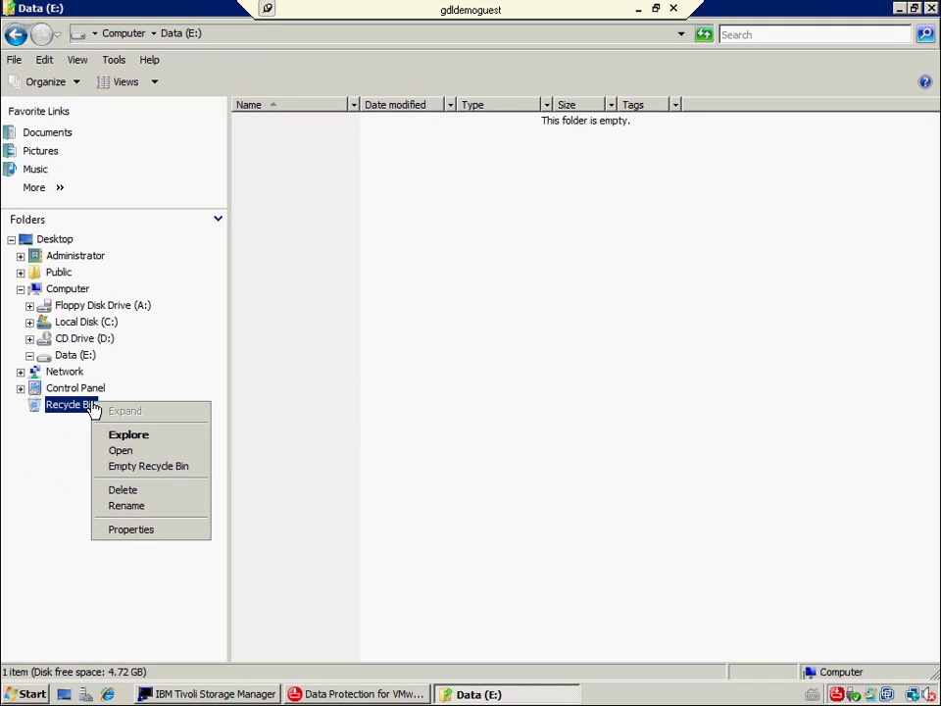
{"action": "left_click", "coordinate": [197, 466]}
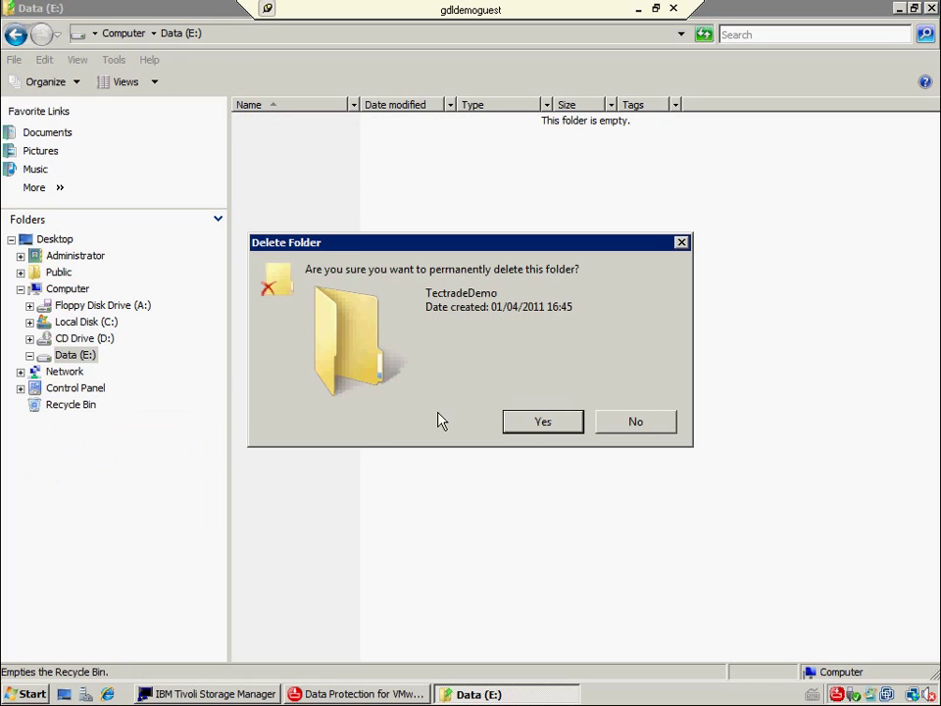
{"action": "left_click", "coordinate": [565, 426]}
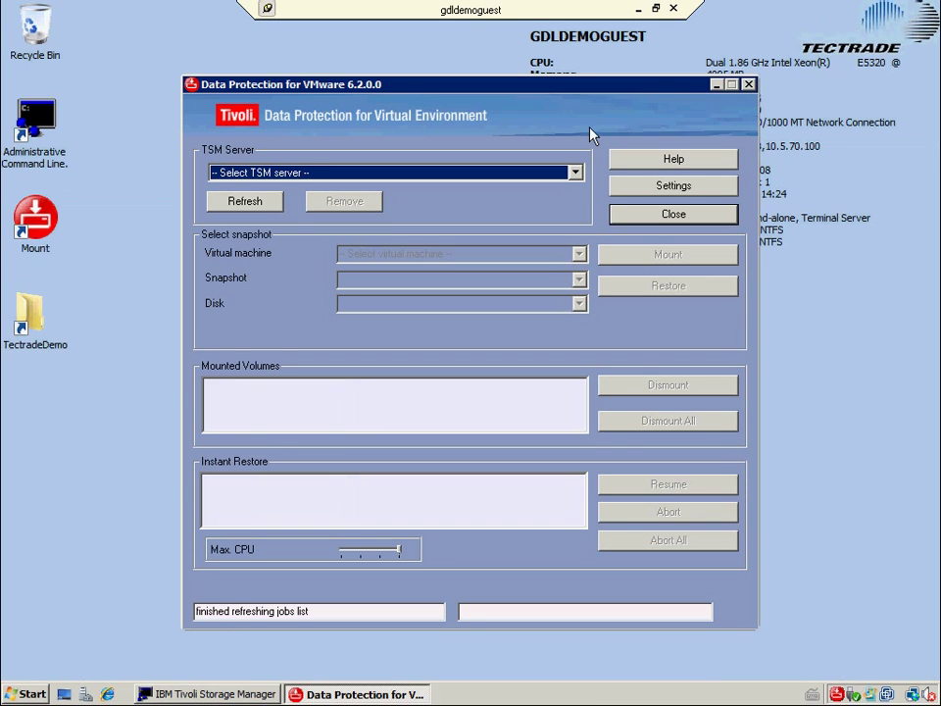
Reconnect to the gdldemotsm TSM server with the node password.
{"action": "left_click", "coordinate": [576, 175]}
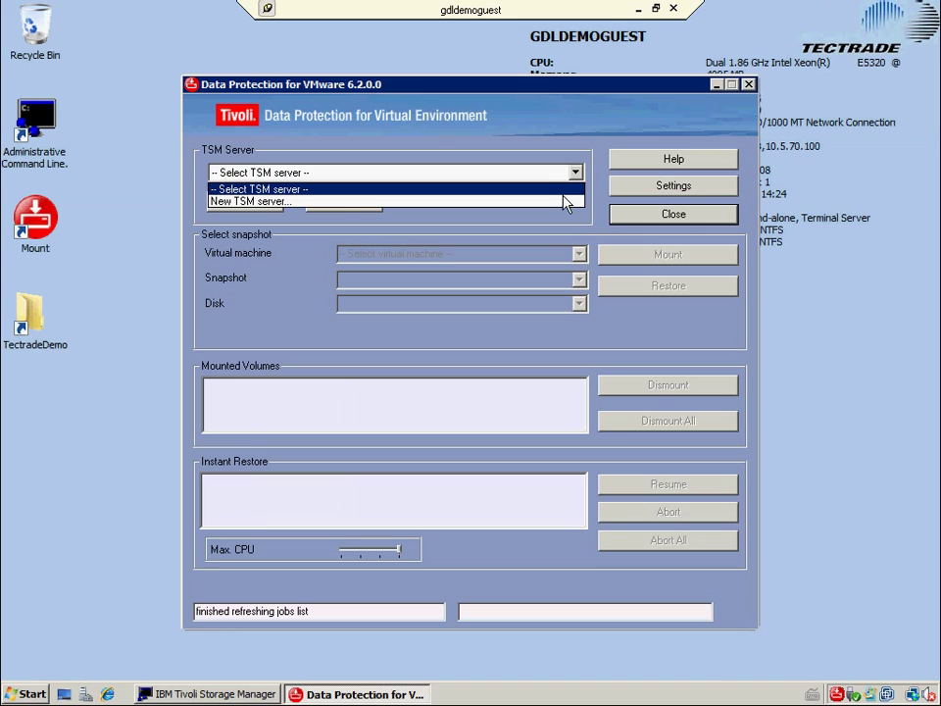
{"action": "left_click", "coordinate": [563, 202]}
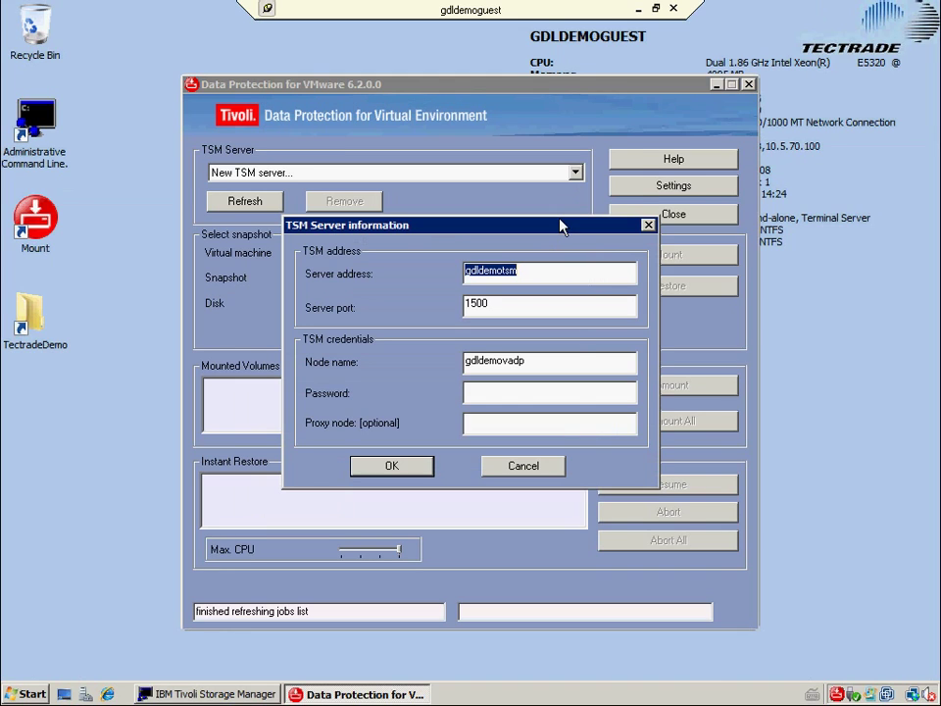
{"action": "left_click", "coordinate": [567, 389]}
{"action": "type", "text": "********"}
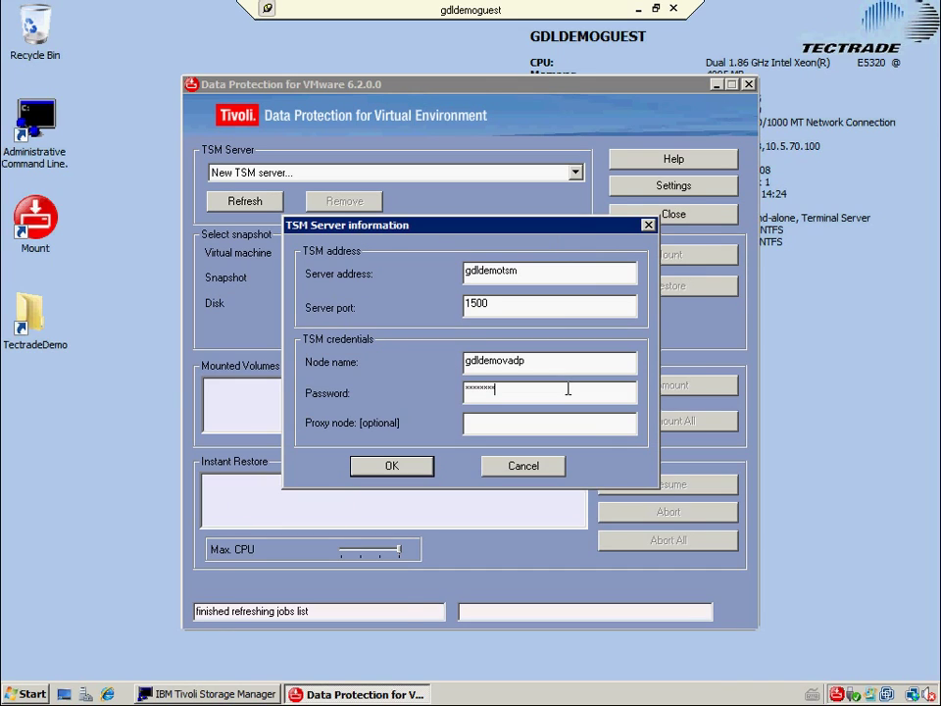
{"action": "key", "text": "Return"}
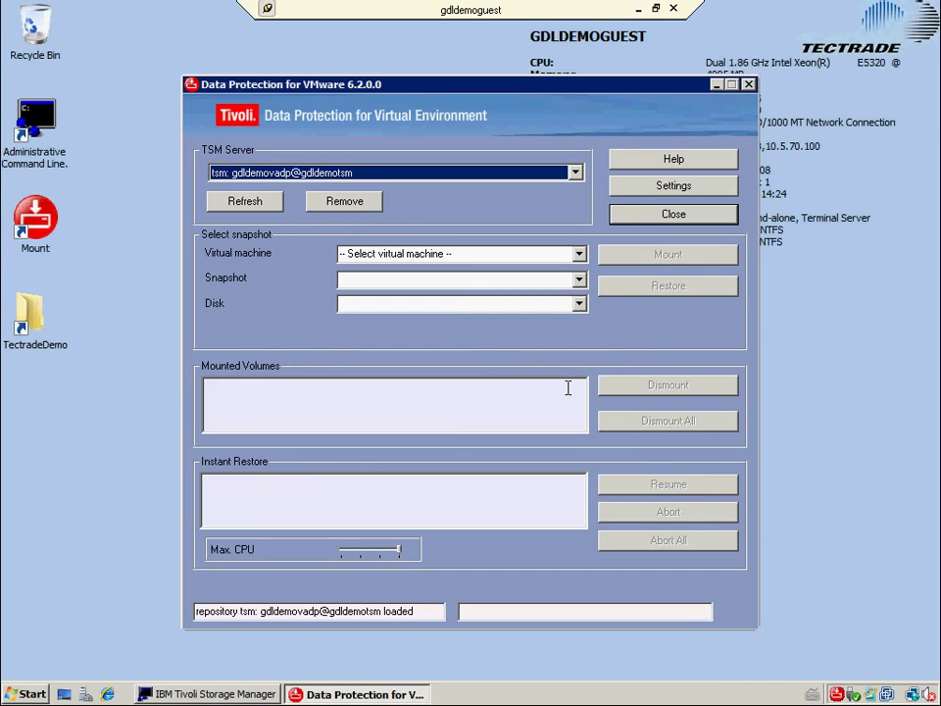
Select GDLDEMOGUEST, the 12/04/2011 10:22:05 snapshot and Hard Disk 2 (5.00 GB).
{"action": "left_click", "coordinate": [584, 256]}
{"action": "left_click", "coordinate": [588, 275]}
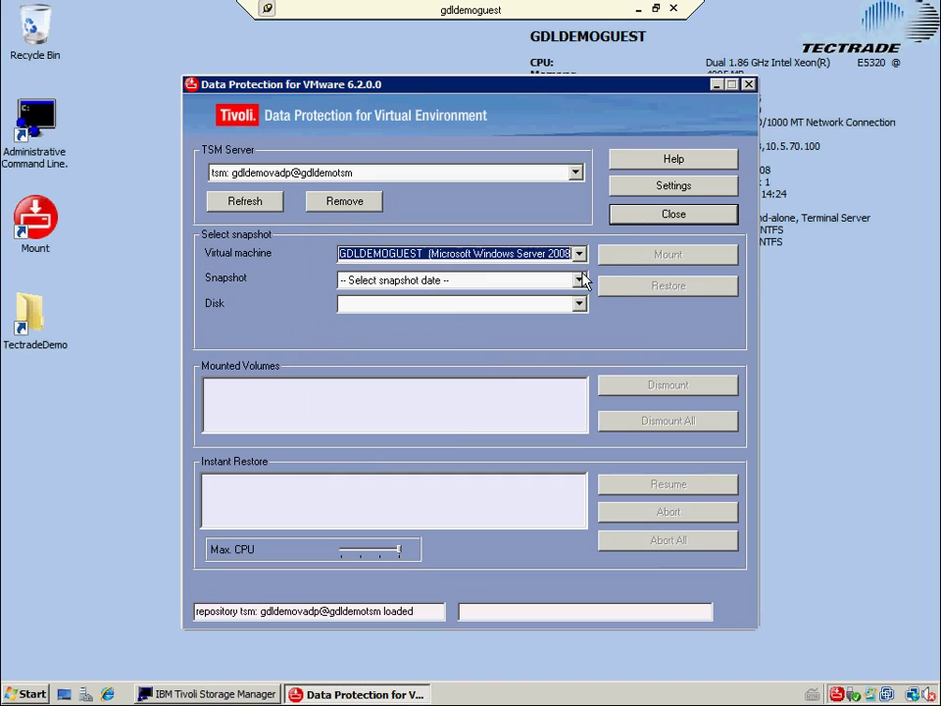
{"action": "left_click", "coordinate": [580, 280]}
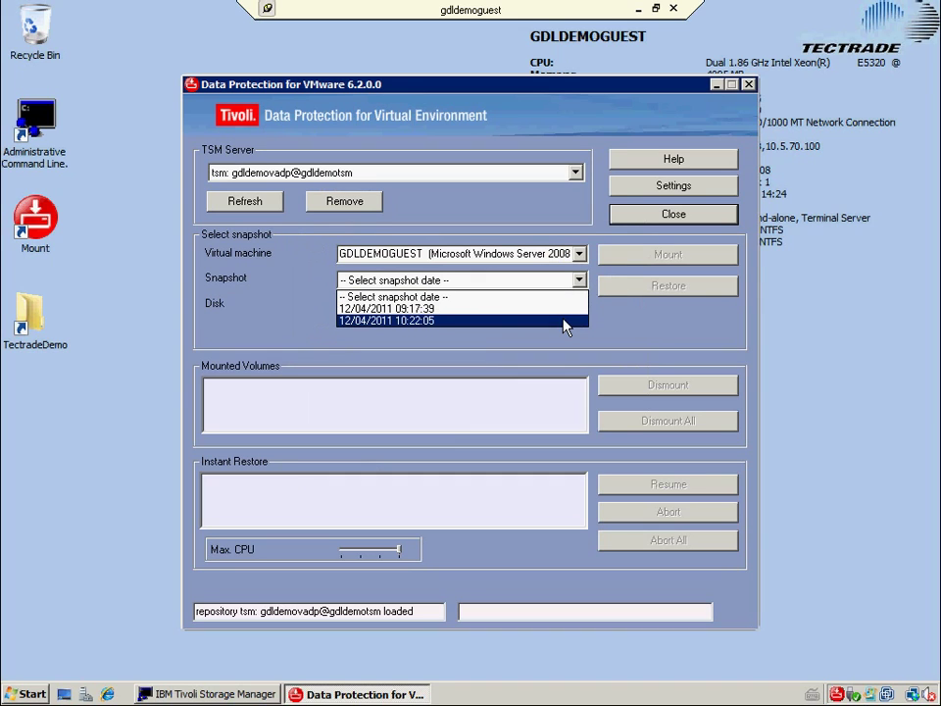
{"action": "left_click", "coordinate": [570, 320]}
{"action": "left_click", "coordinate": [578, 303]}
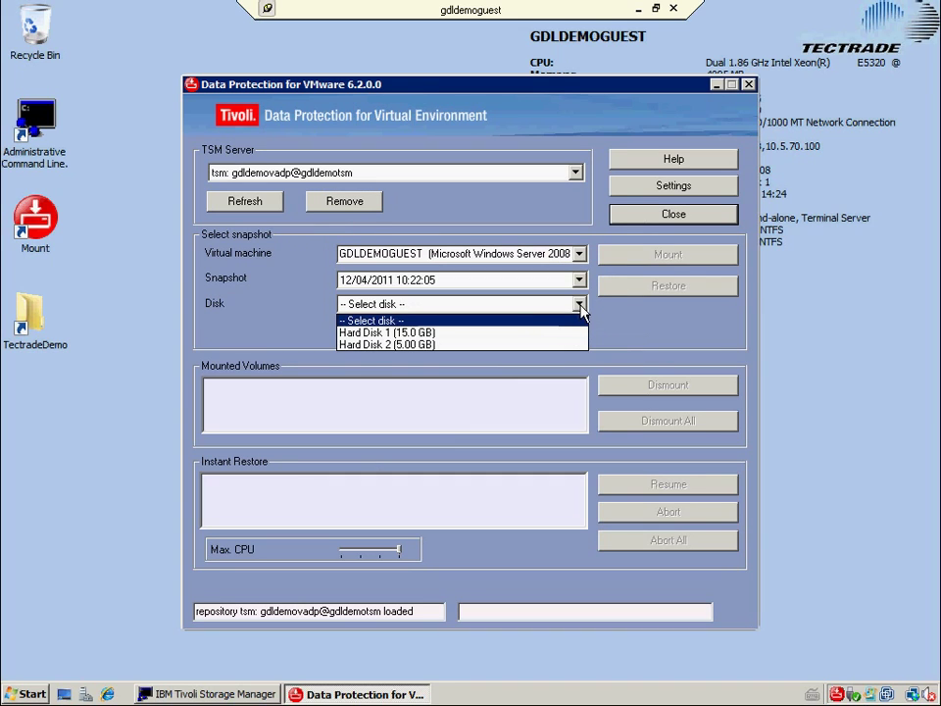
{"action": "left_click", "coordinate": [562, 346]}
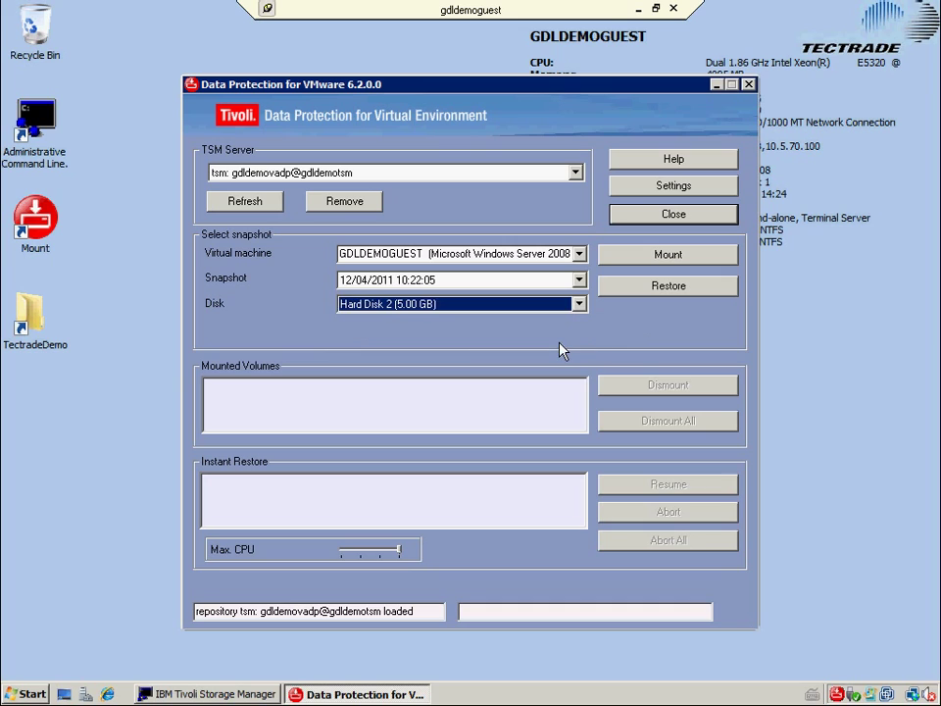
Instant-restore partition 0 (Data) to E:\, accept the data-loss warning, and lower Max. CPU.
{"action": "left_click", "coordinate": [713, 292]}
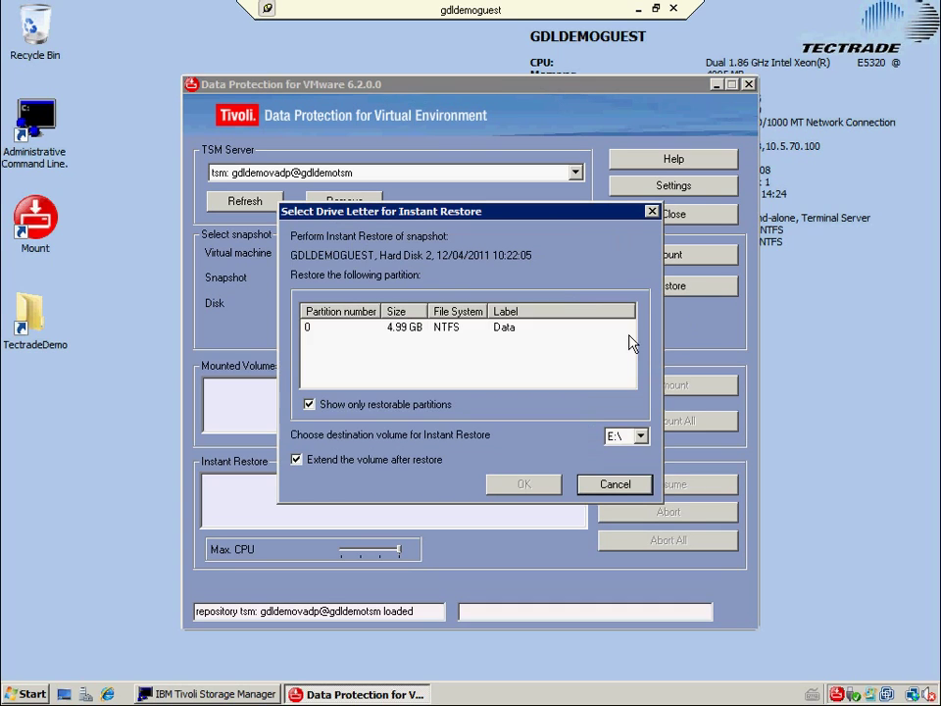
{"action": "left_click", "coordinate": [451, 331]}
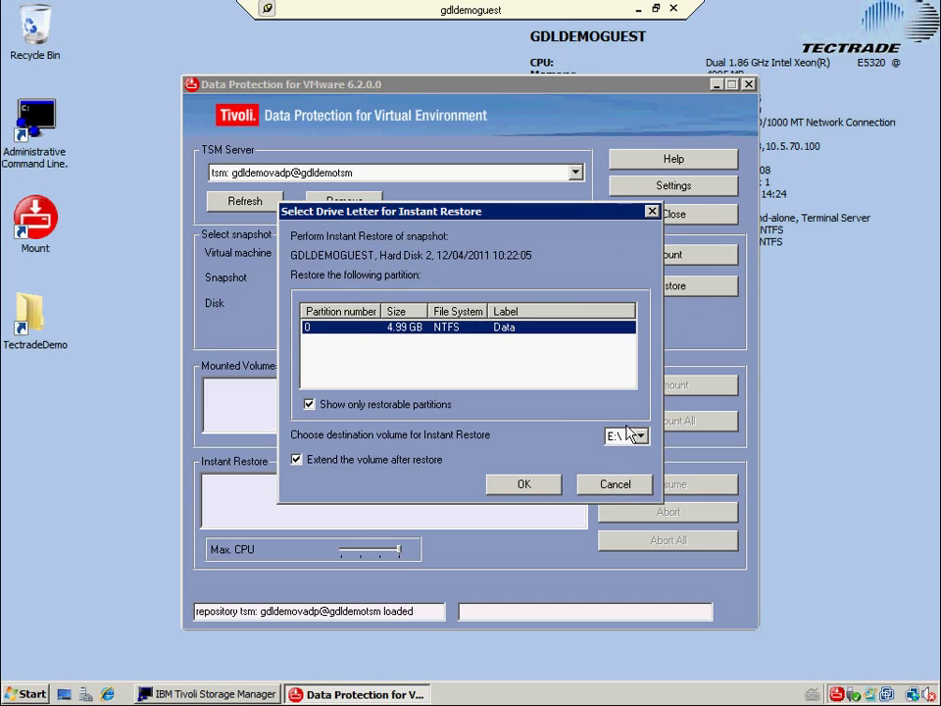
{"action": "left_click", "coordinate": [543, 483]}
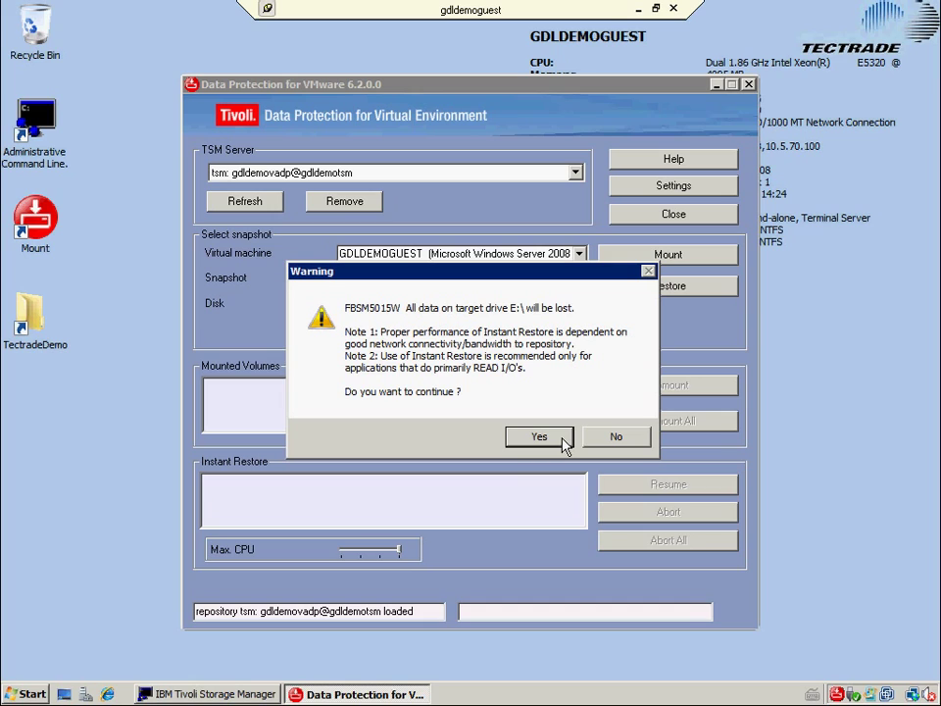
{"action": "left_click", "coordinate": [539, 437]}
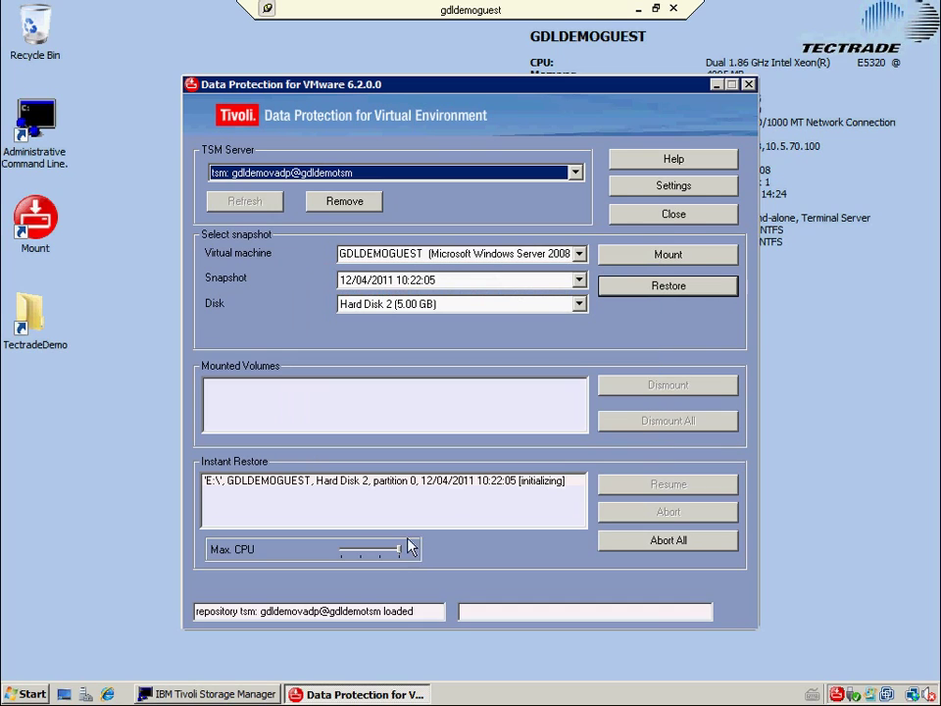
{"action": "left_click_drag", "start_coordinate": [395, 557], "coordinate": [341, 555]}
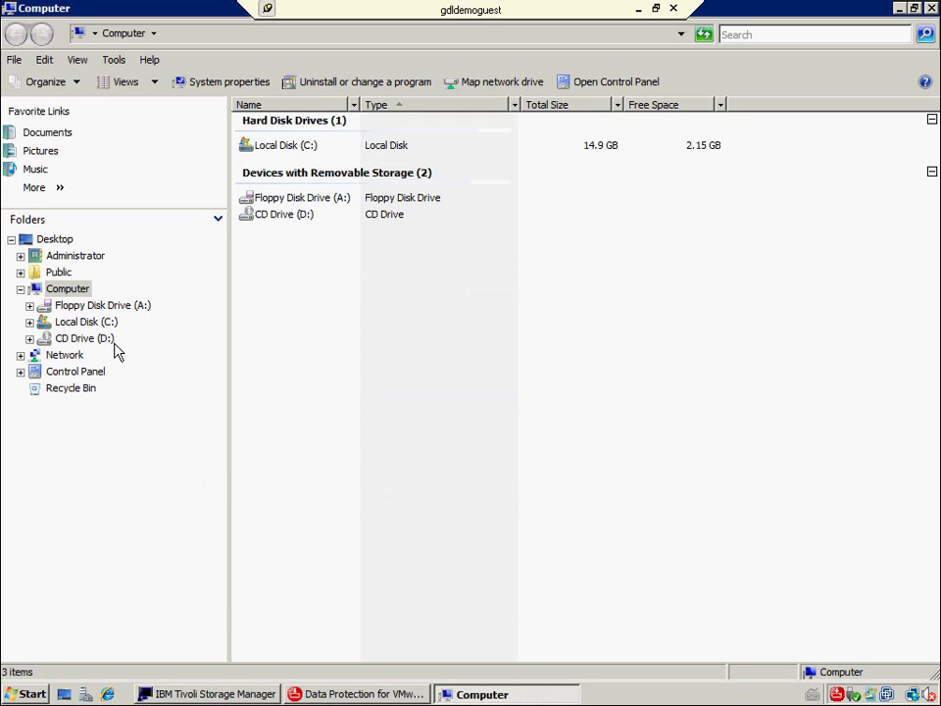
Check restore progress, then open Data (E:) > TectradeDemo and select the TSM for Virtual Environments Datasheet.PDF.
{"action": "left_click", "coordinate": [388, 695]}
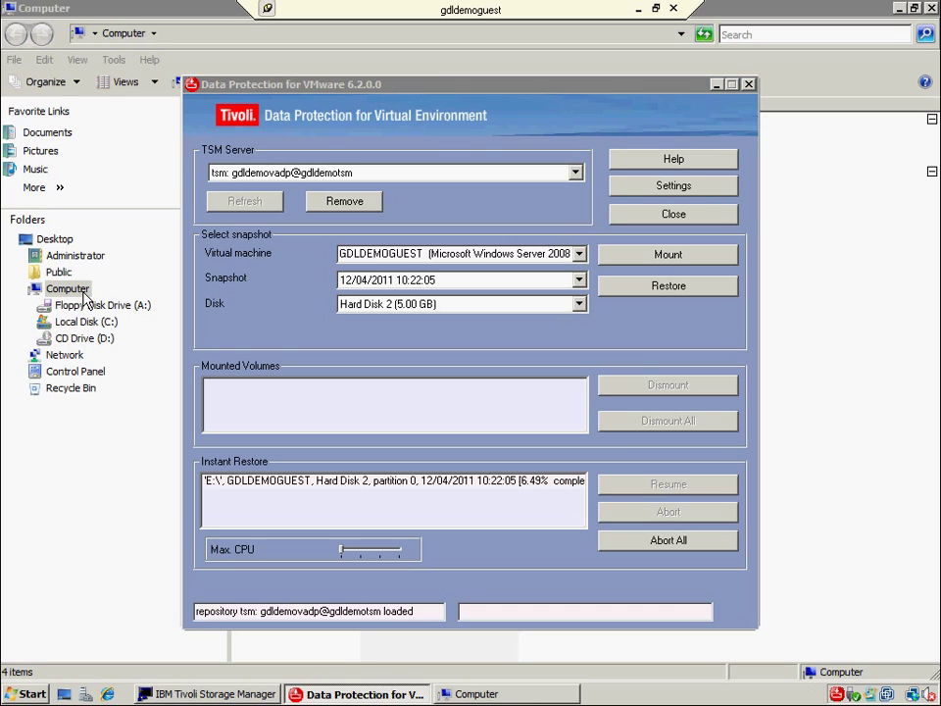
{"action": "left_click", "coordinate": [84, 294]}
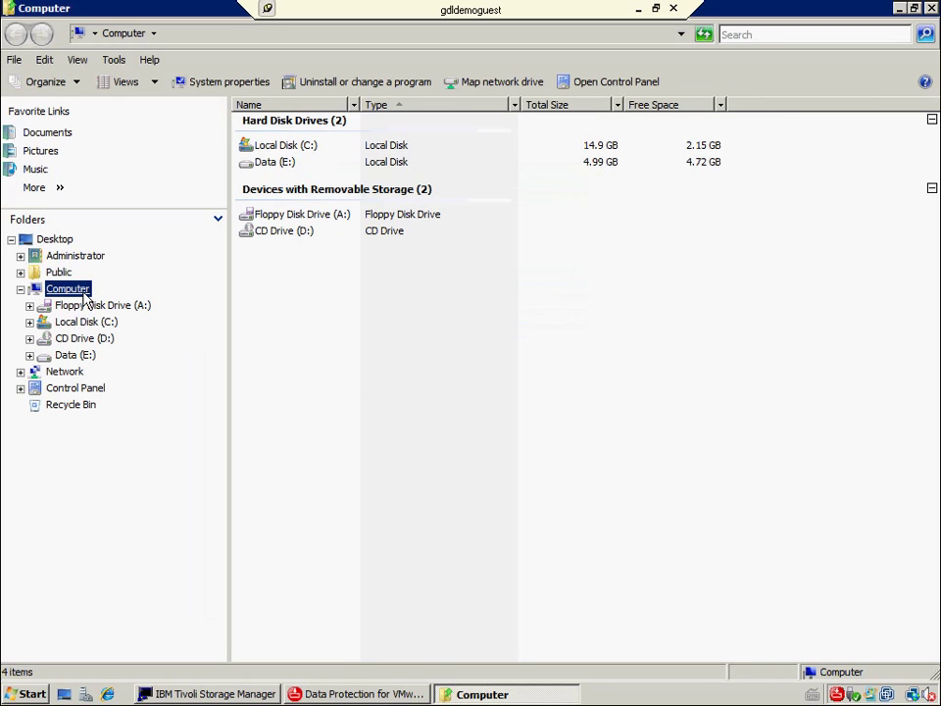
{"action": "left_click", "coordinate": [87, 355]}
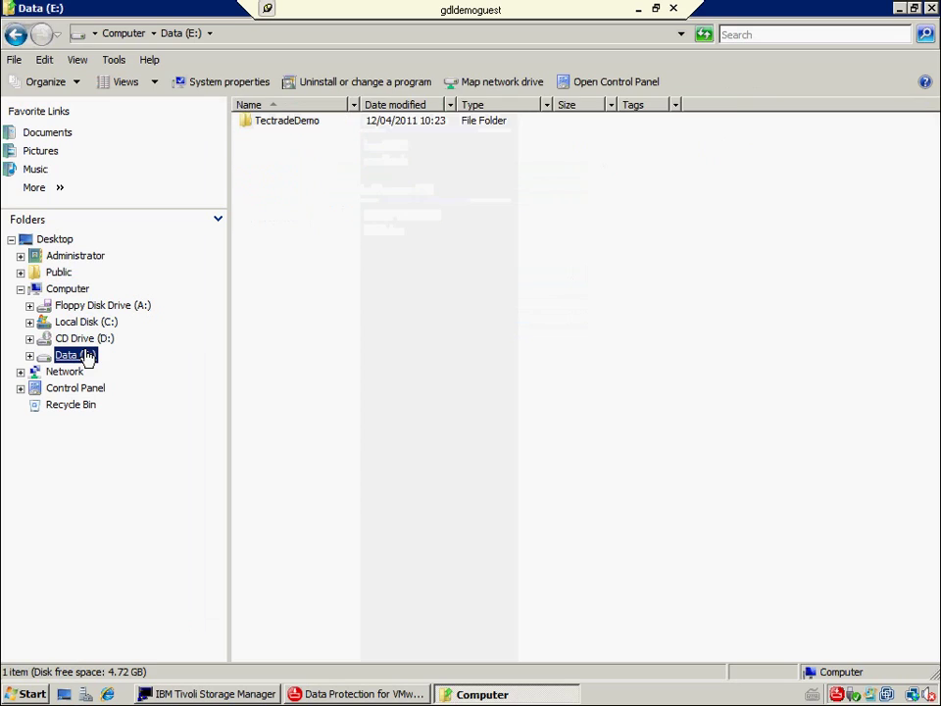
{"action": "double_click", "coordinate": [316, 123]}
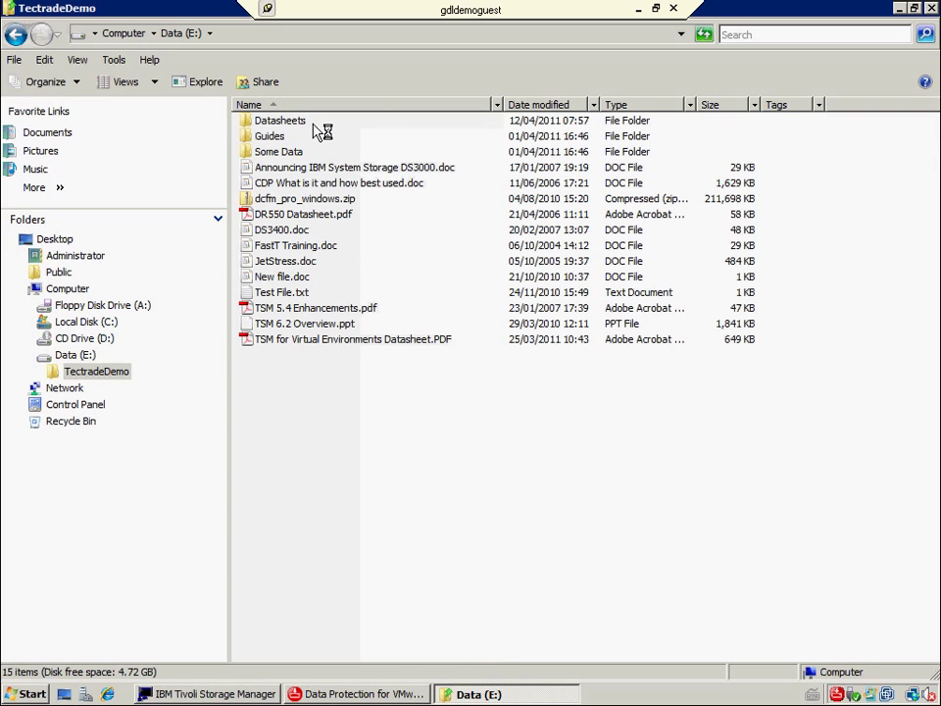
{"action": "left_click", "coordinate": [314, 340]}
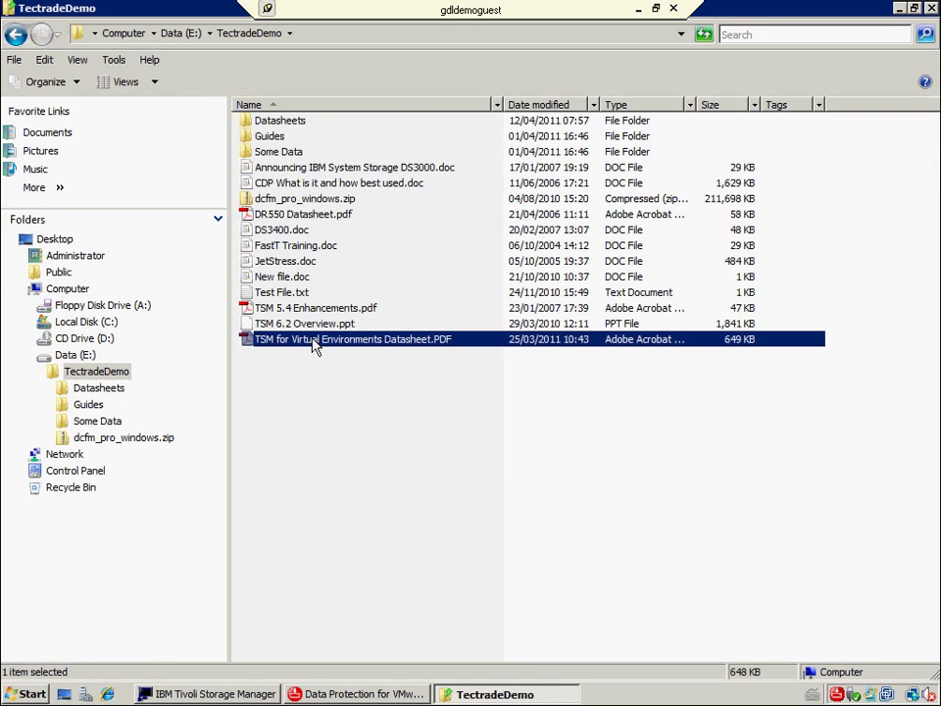
Read pages 1 and 2 of the restored TSM datasheet PDF, checking restore progress (37.10%) around it.
{"action": "left_click", "coordinate": [370, 693]}
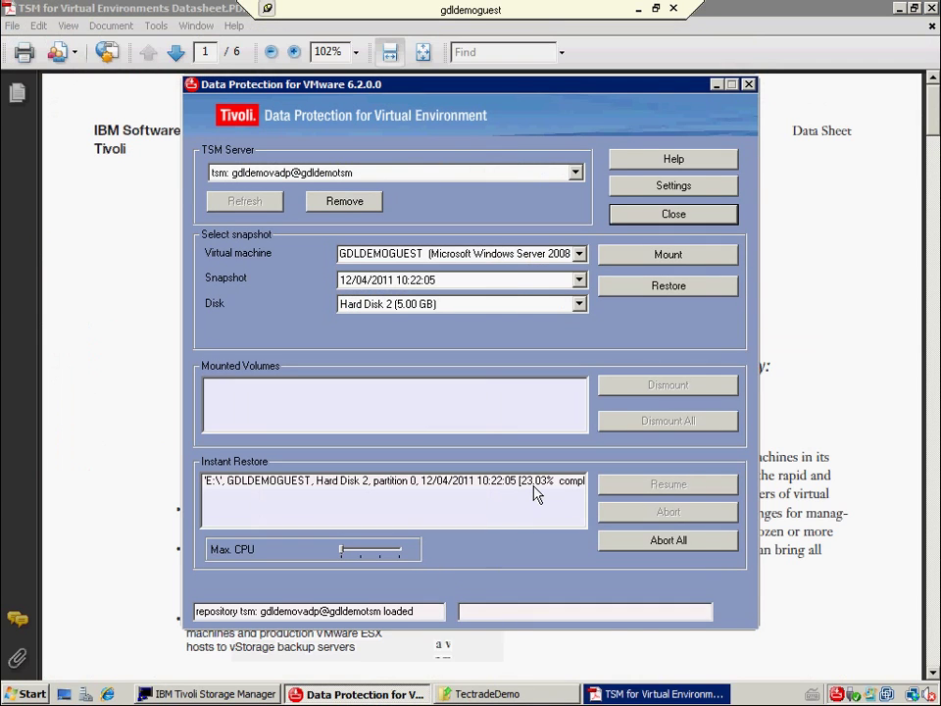
{"action": "left_click", "coordinate": [834, 490]}
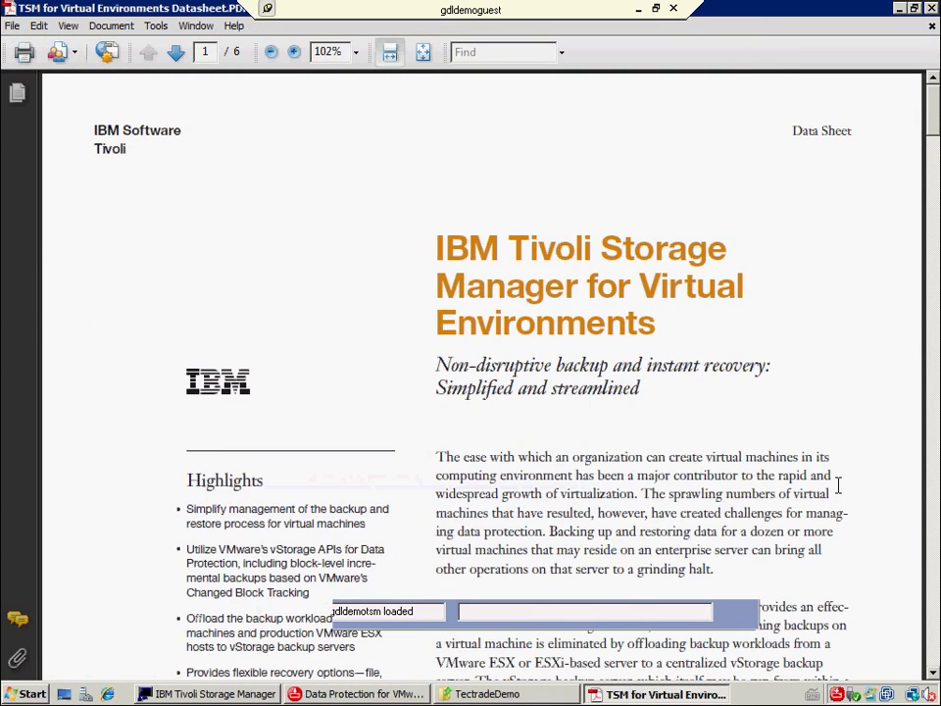
{"action": "scroll", "coordinate": [931, 471], "scroll_direction": "down", "scroll_amount": 15}
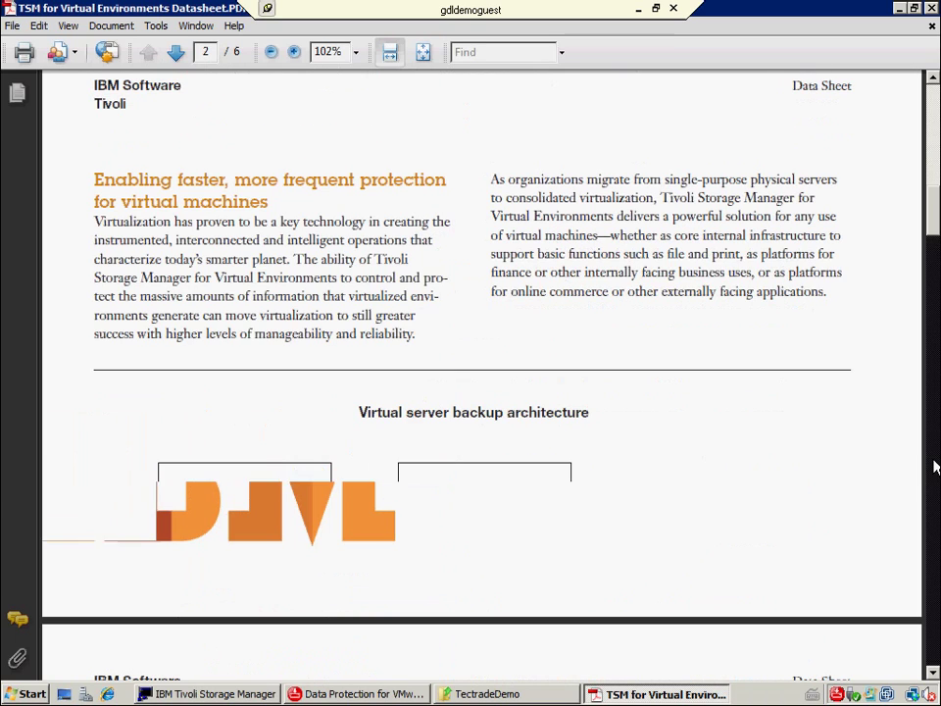
{"action": "left_click", "coordinate": [934, 469]}
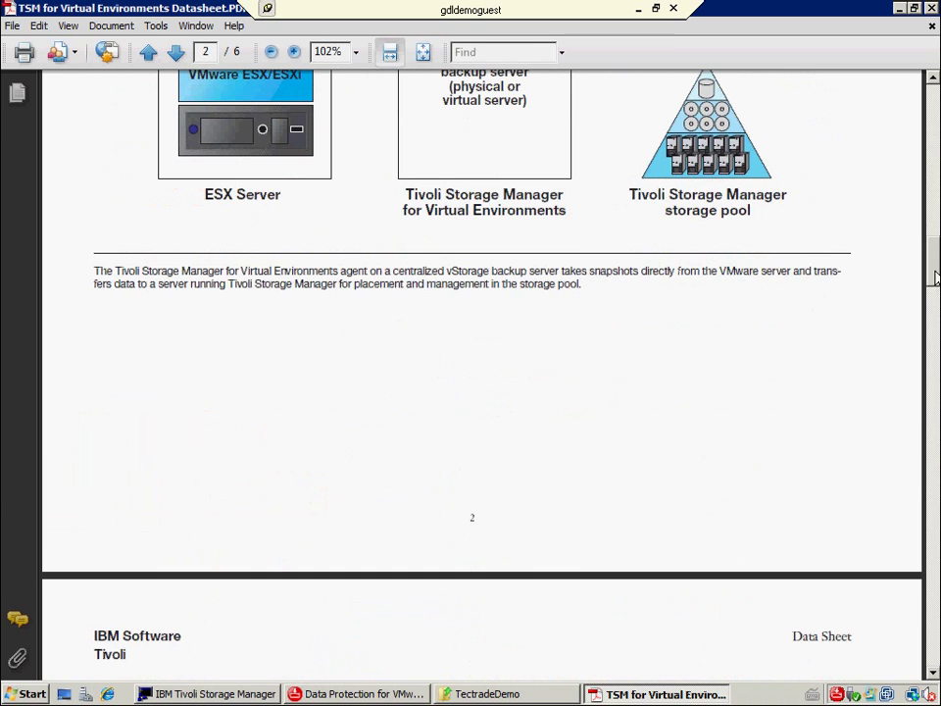
{"action": "scroll", "coordinate": [934, 248], "scroll_direction": "up", "scroll_amount": 3}
{"action": "scroll", "coordinate": [934, 248], "scroll_direction": "up", "scroll_amount": 10}
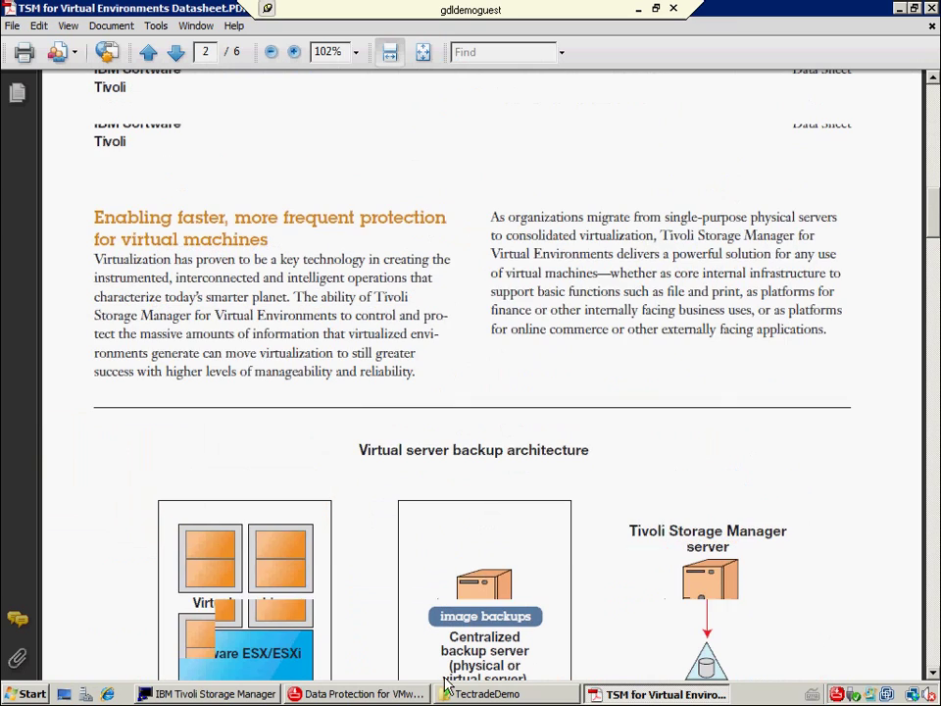
{"action": "left_click", "coordinate": [363, 694]}
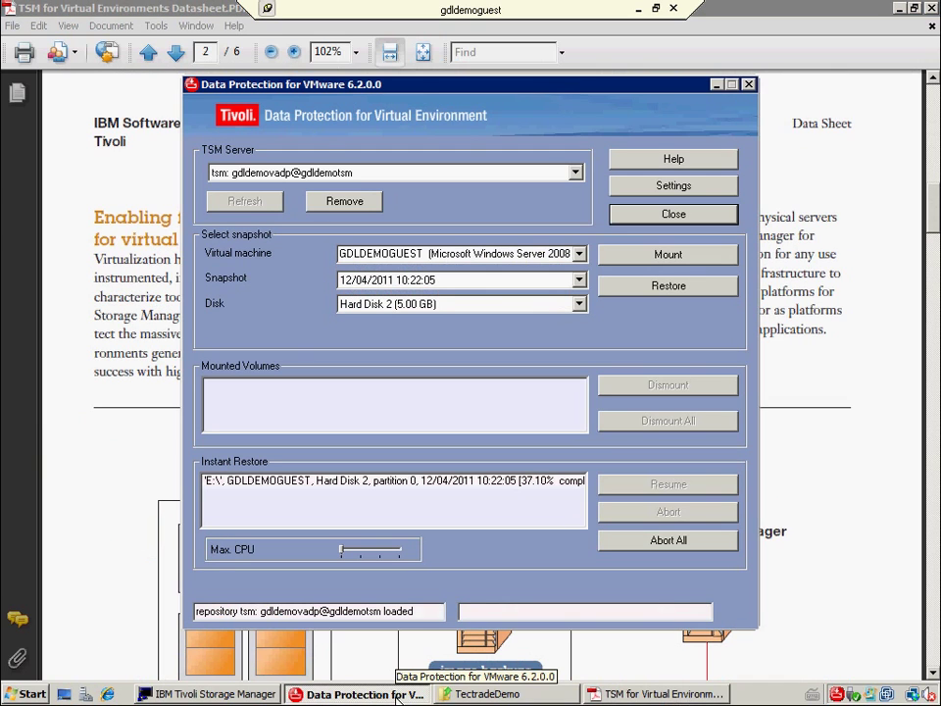
Look inside the restored Datasheets folder, then return to the TectradeDemo listing.
{"action": "left_click", "coordinate": [487, 694]}
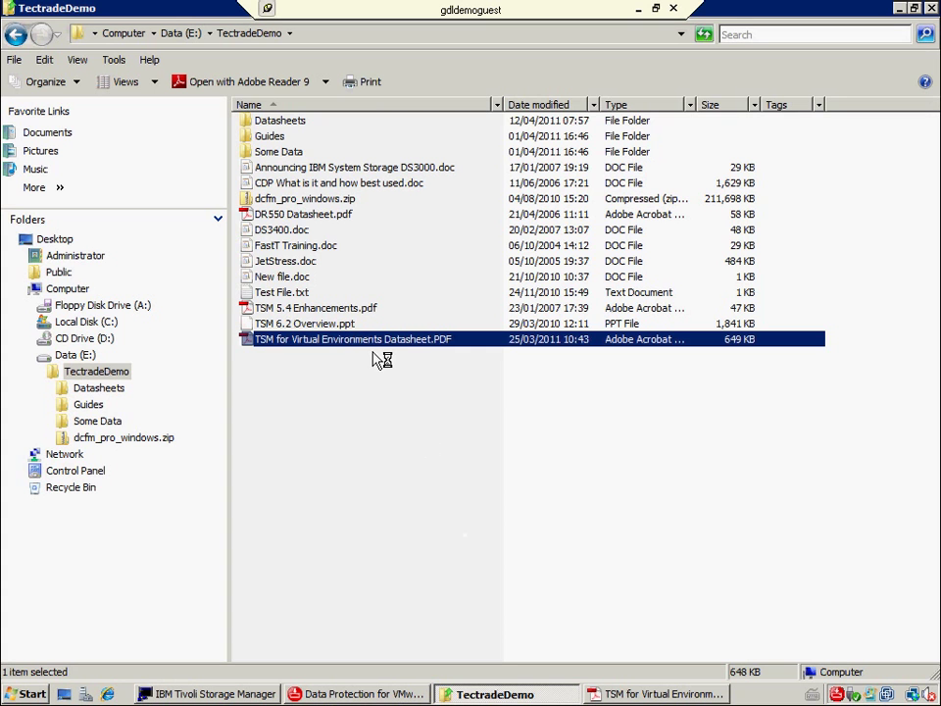
{"action": "double_click", "coordinate": [294, 122]}
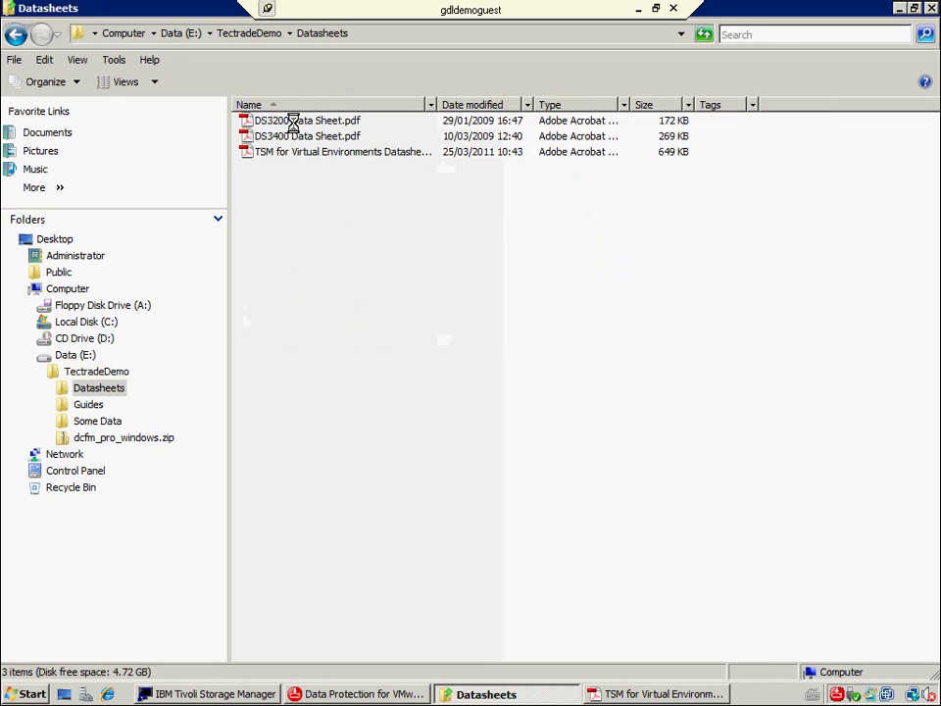
{"action": "left_click", "coordinate": [17, 37]}
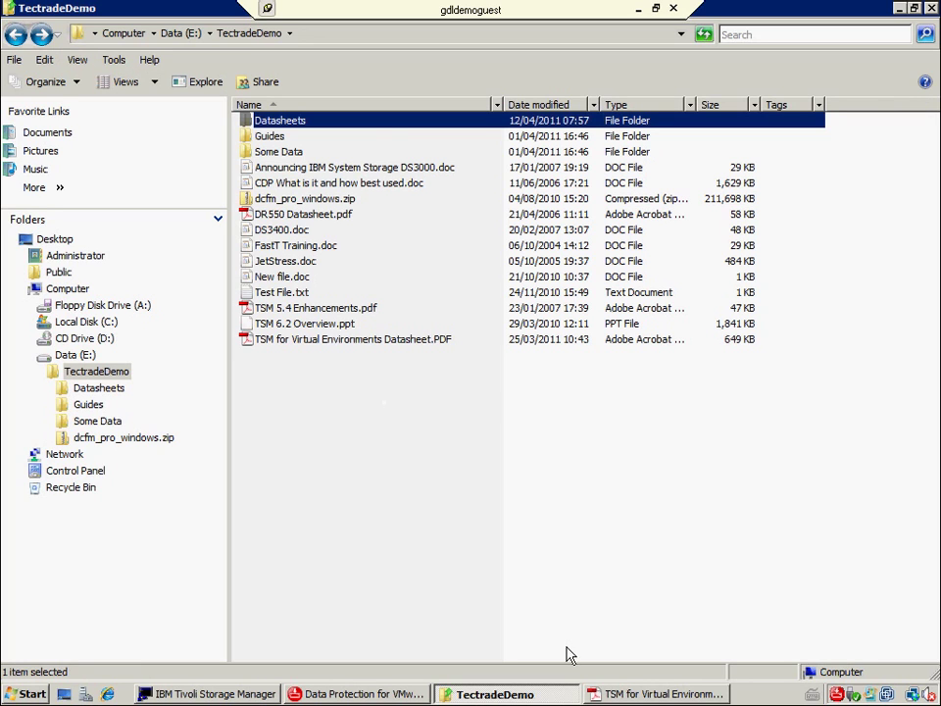
Close the Adobe Reader datasheet window from the taskbar and clear the file selection.
{"action": "left_click", "coordinate": [632, 694]}
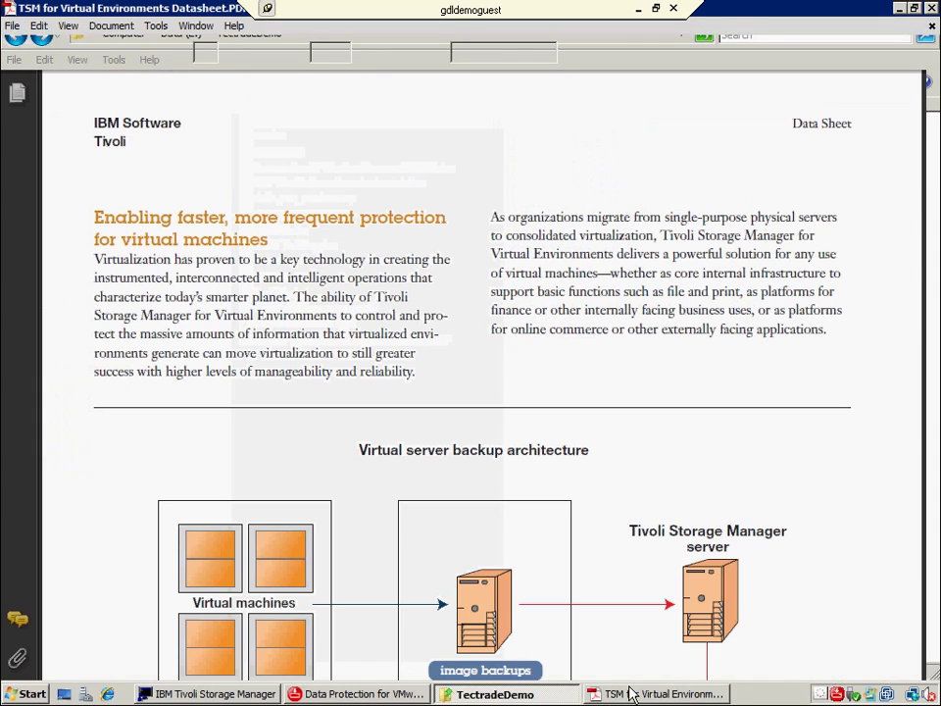
{"action": "right_click", "coordinate": [632, 693]}
{"action": "left_click", "coordinate": [638, 678]}
{"action": "left_click", "coordinate": [444, 496]}
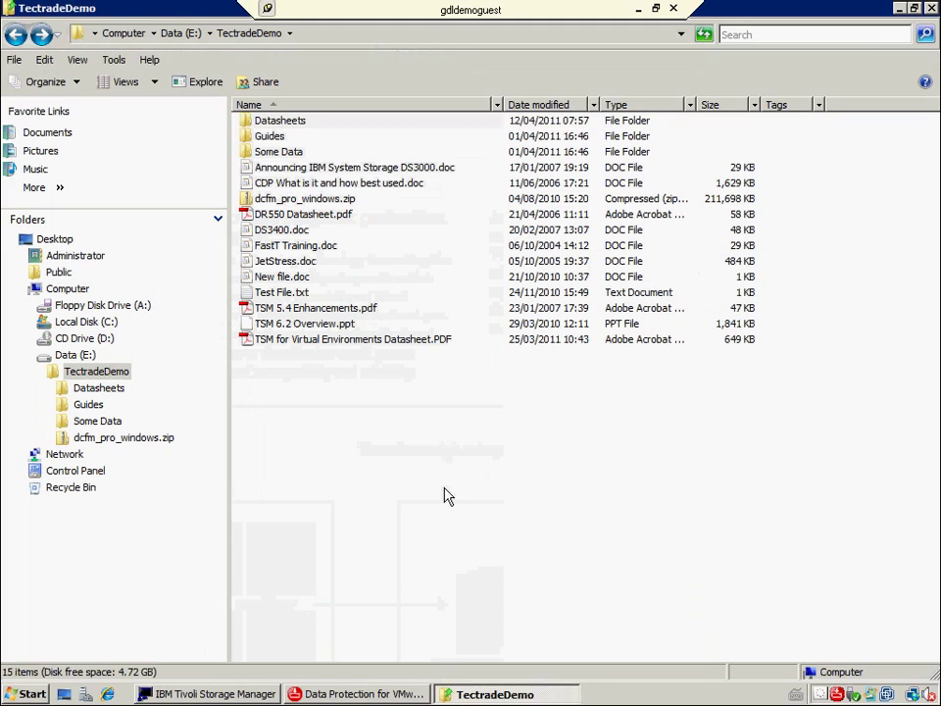
Raise the instant restore's Max. CPU to 100%, dismiss Adobe Updater, and run 'q se' on the server.
{"action": "left_click", "coordinate": [357, 694]}
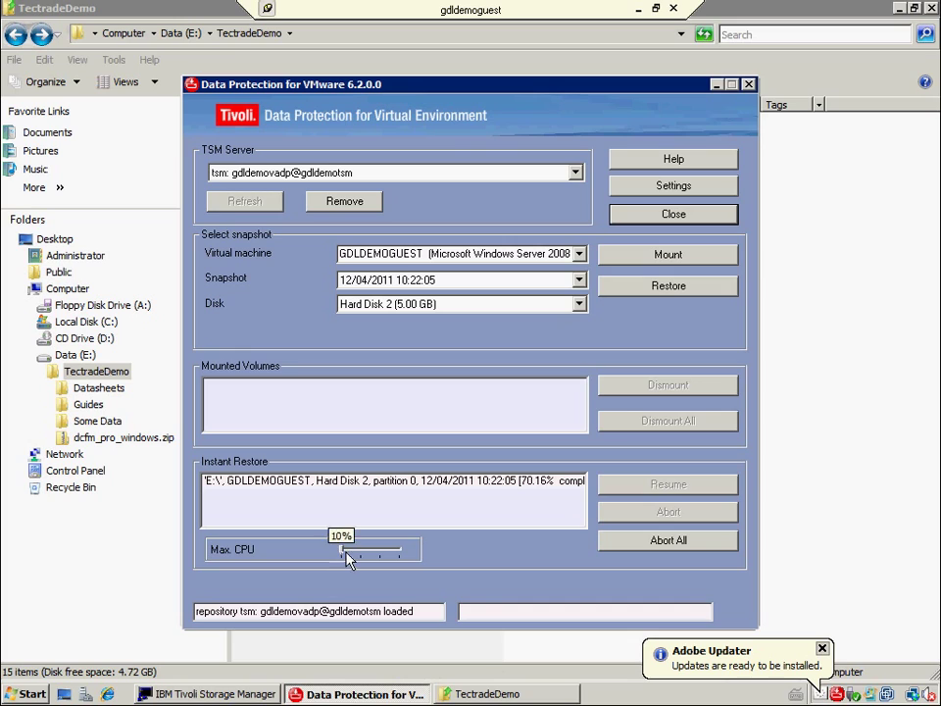
{"action": "left_click_drag", "start_coordinate": [346, 555], "coordinate": [399, 556]}
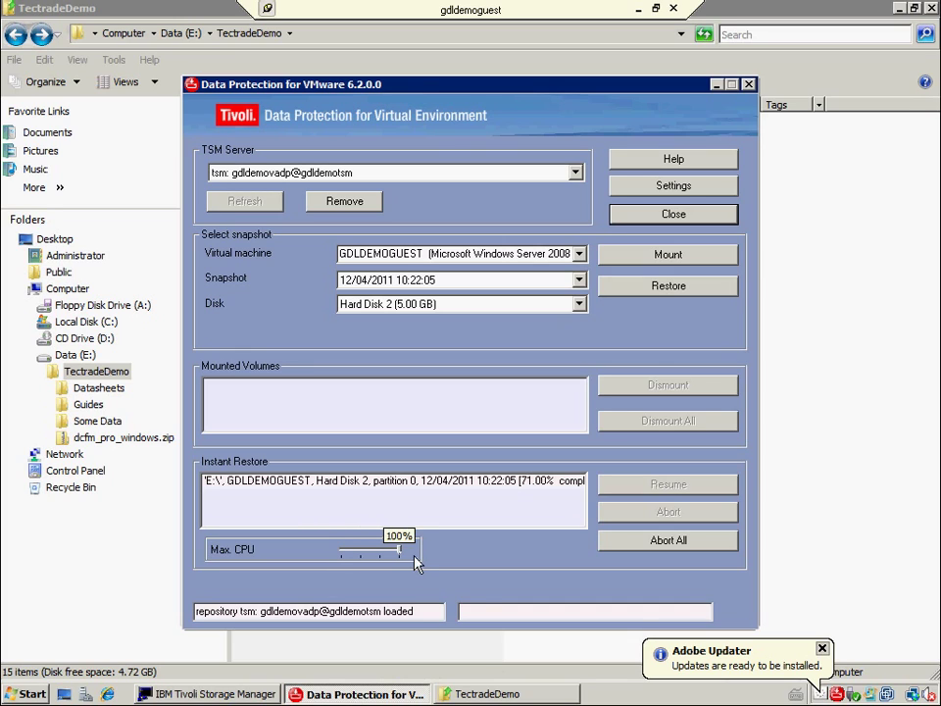
{"action": "left_click", "coordinate": [823, 649]}
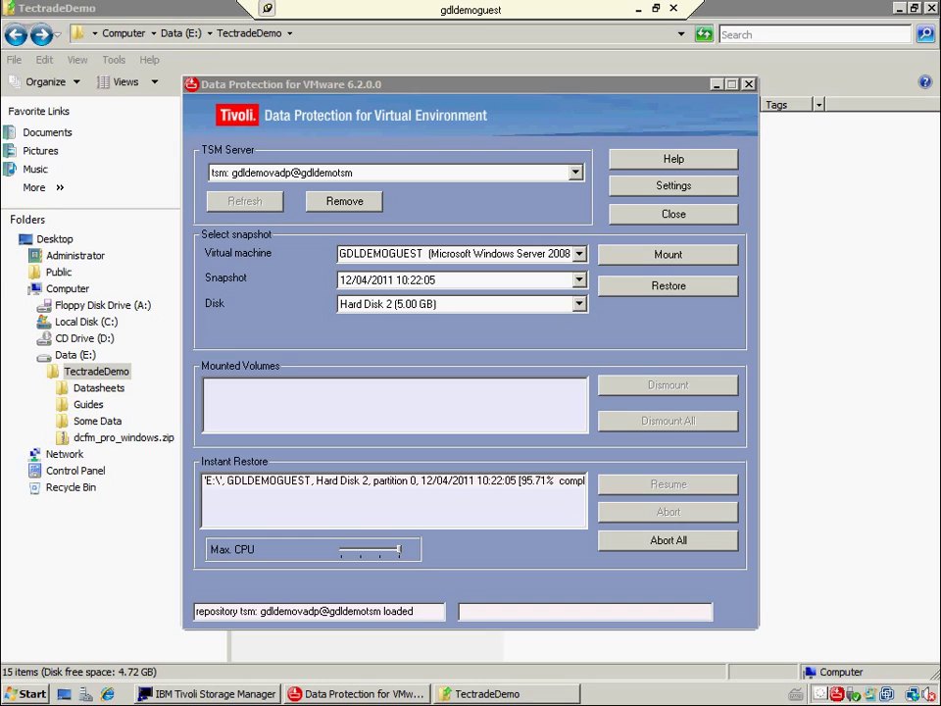
{"action": "type", "text": "q se"}
{"action": "key", "text": "Return"}
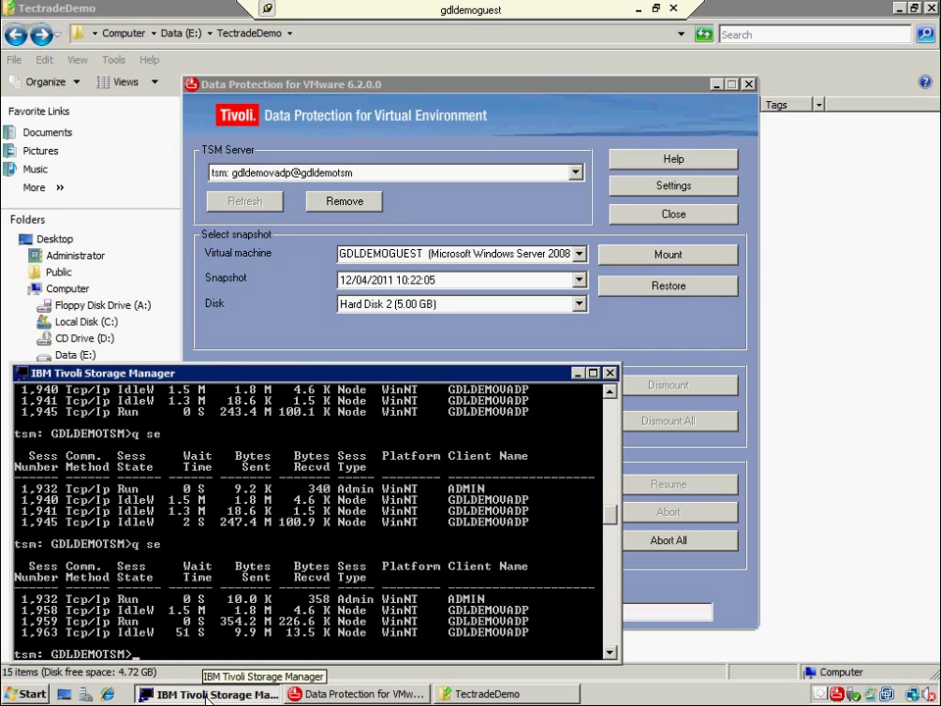
Confirm the instant restore list is empty and close Data Protection for VMware.
{"action": "left_click", "coordinate": [626, 342]}
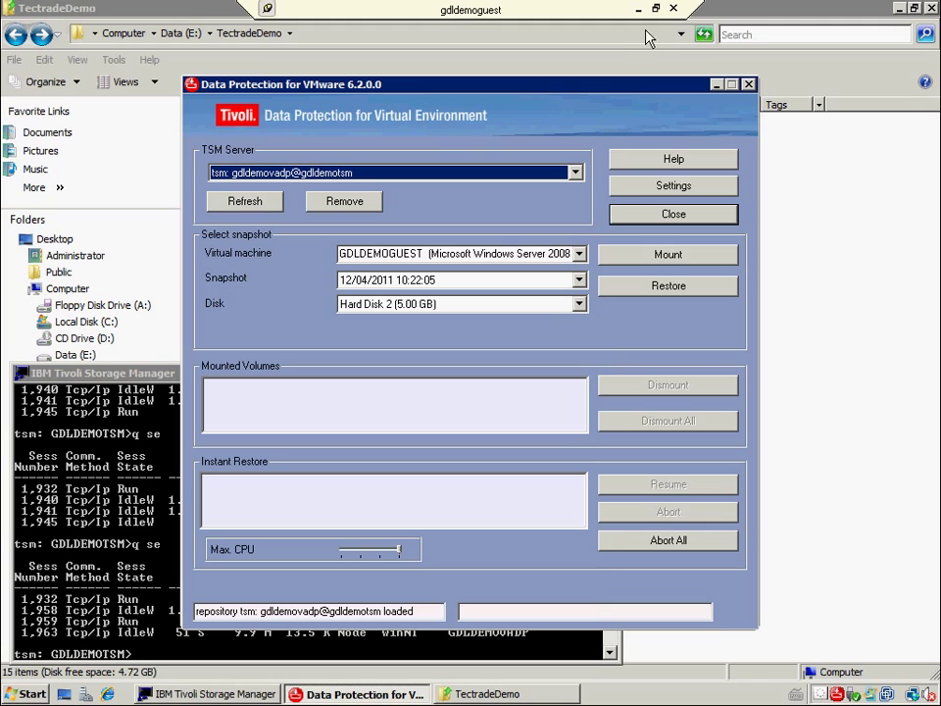
{"action": "left_click", "coordinate": [700, 218]}
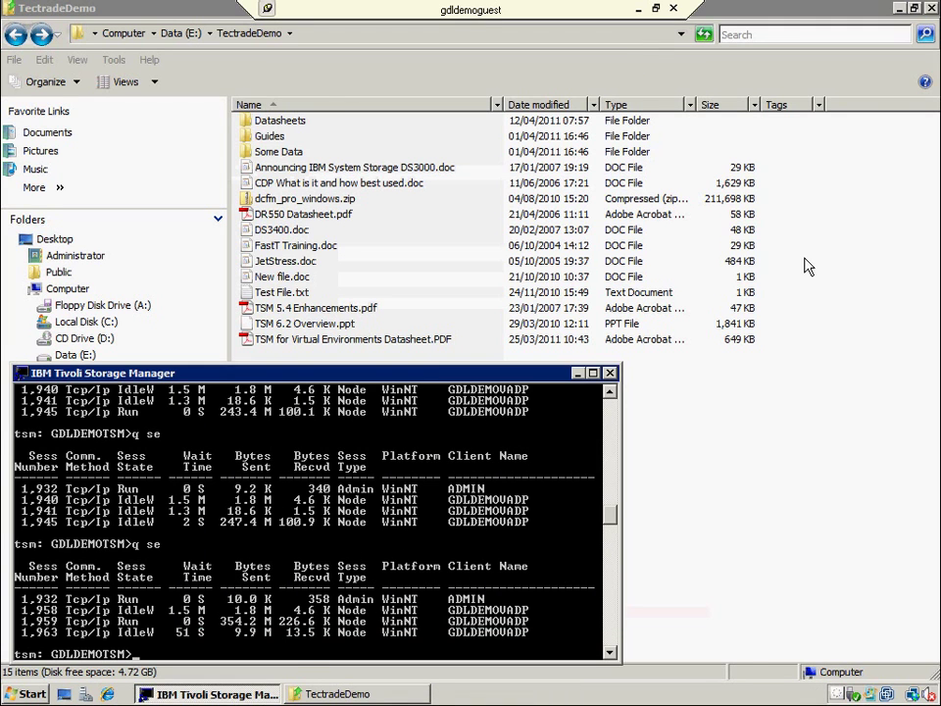
Bring the Explorer window showing TectradeDemo's 15 restored items to the front.
{"action": "left_click", "coordinate": [804, 262]}
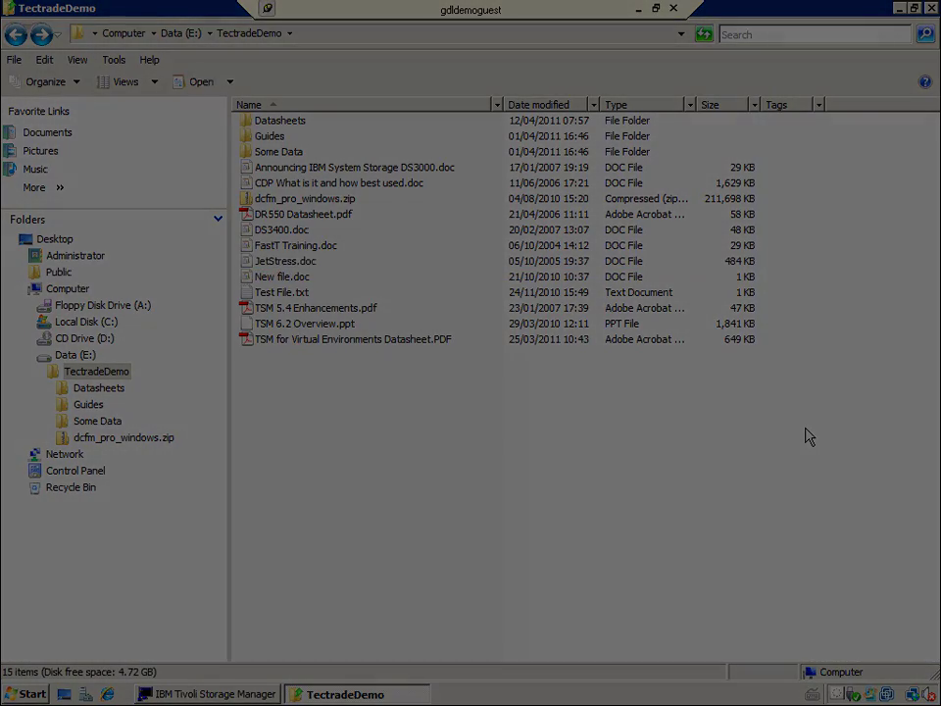